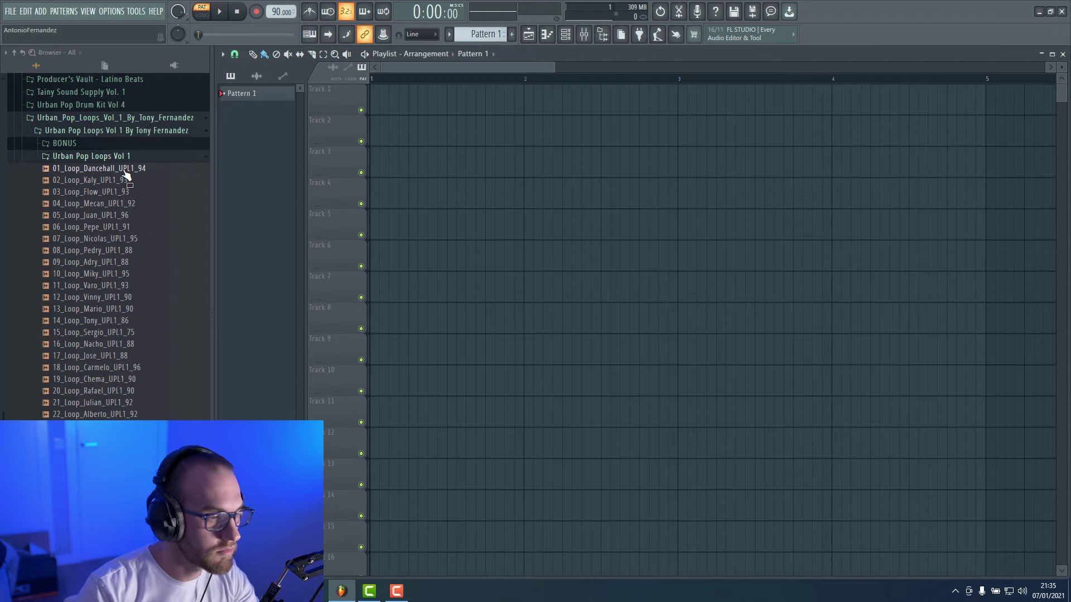
Audition loops 01 to 05 and 08_Loop_Pedry_UPL1_88 from the Urban Pop Loops Vol 1 folder.
left_click(123, 169)
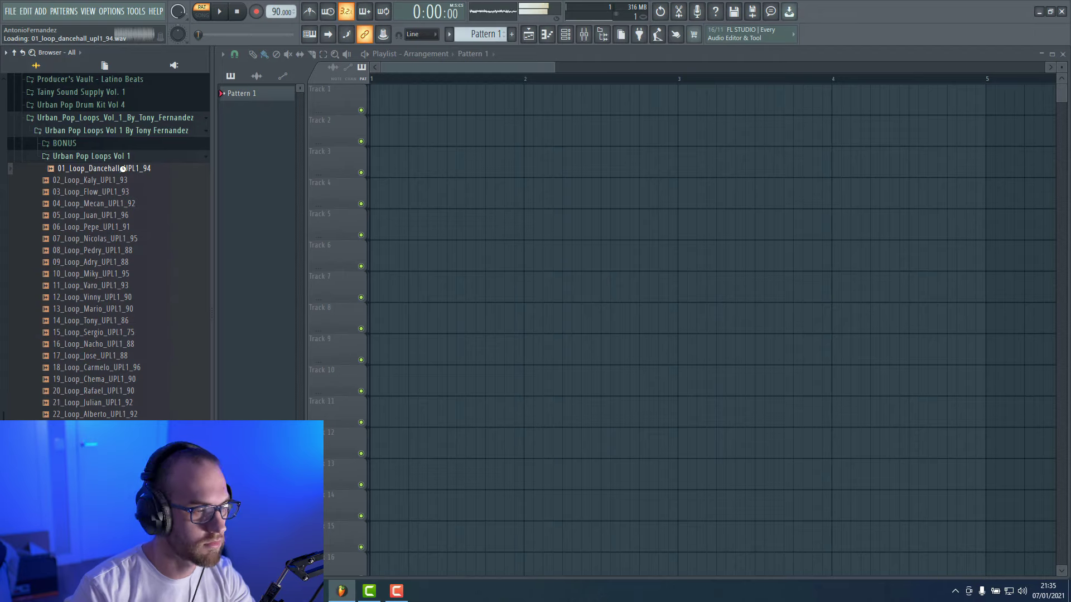
key("Down")
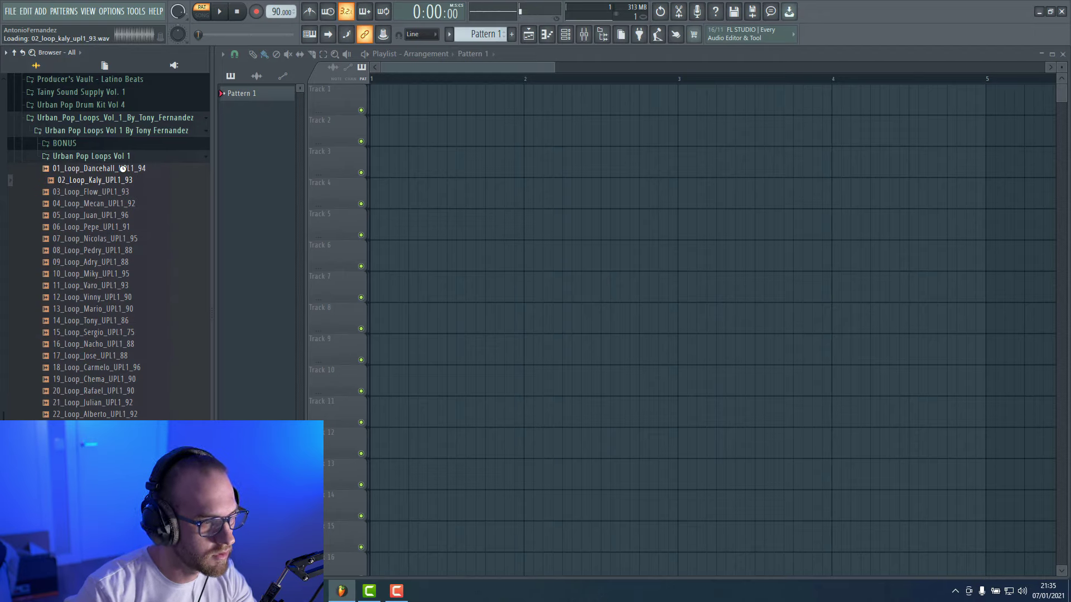
key("Down")
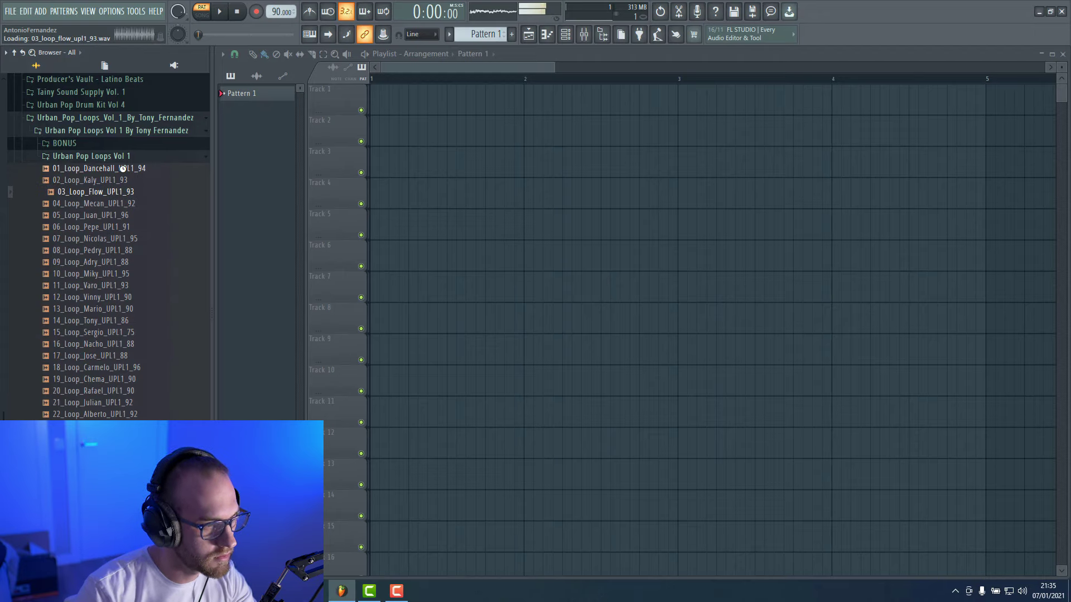
key("Down")
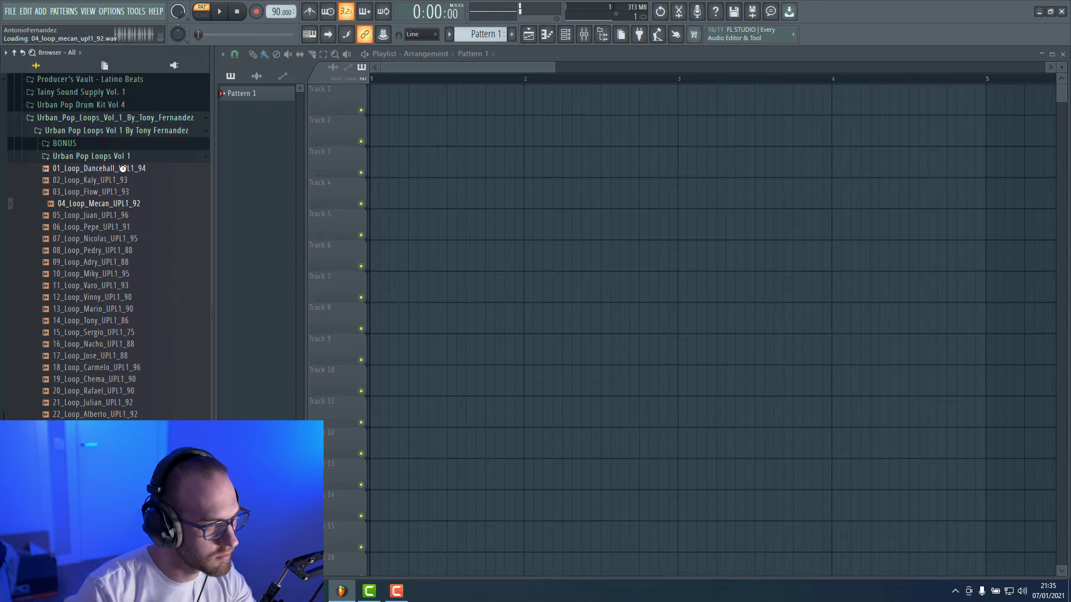
key("Down")
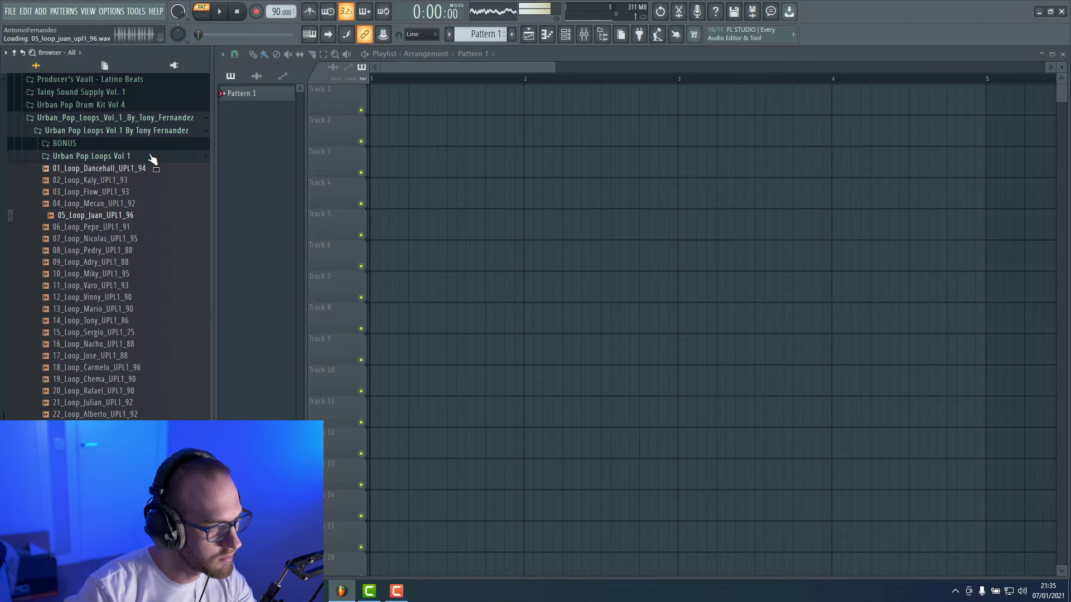
left_click(237, 11)
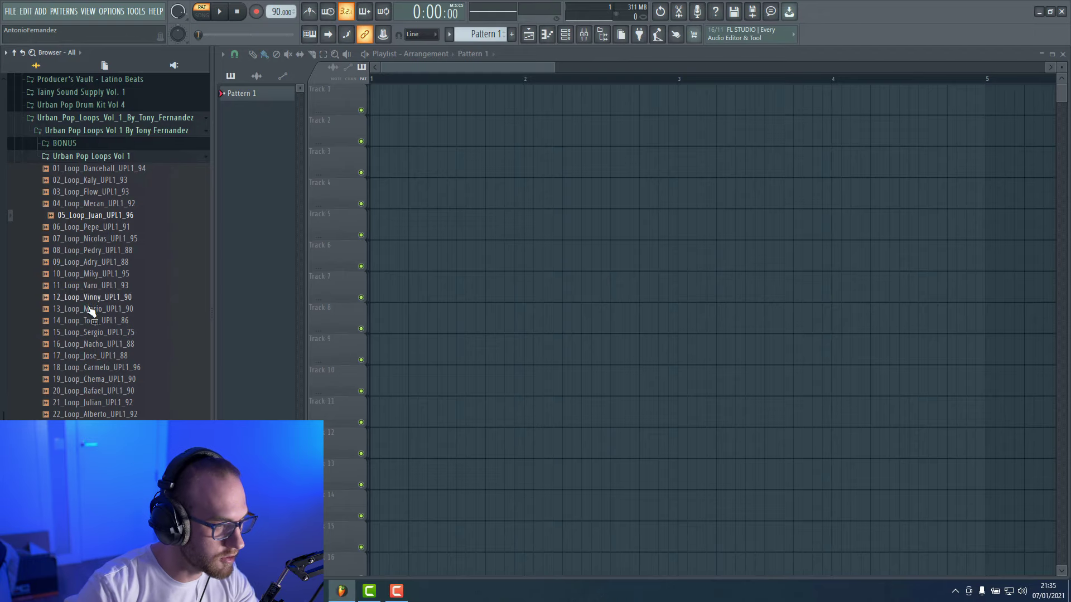
left_click(106, 252)
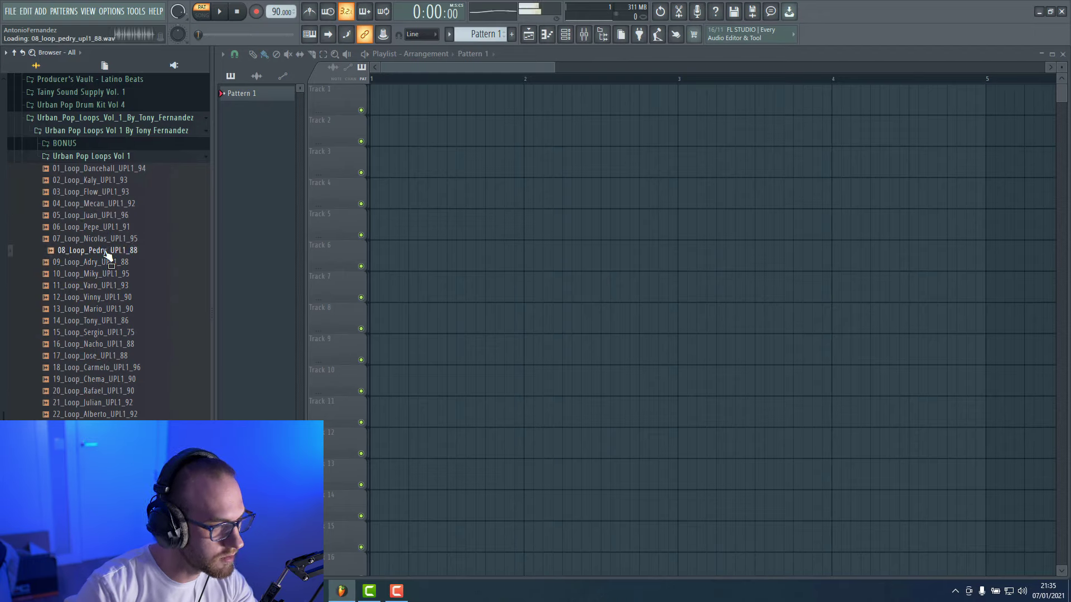
left_click(242, 17)
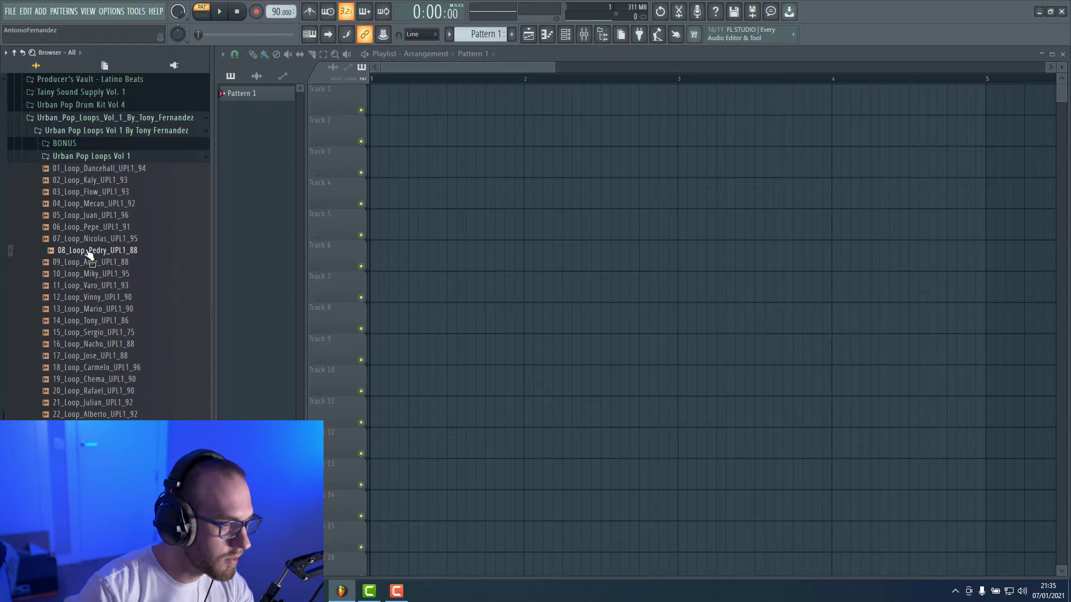
Place 08_Loop_Pedry_UPL1_88 on Track 1 at bar 2 and detect its tempo using the 75 to 150 BPM range.
left_click_drag(92, 256, 523, 102)
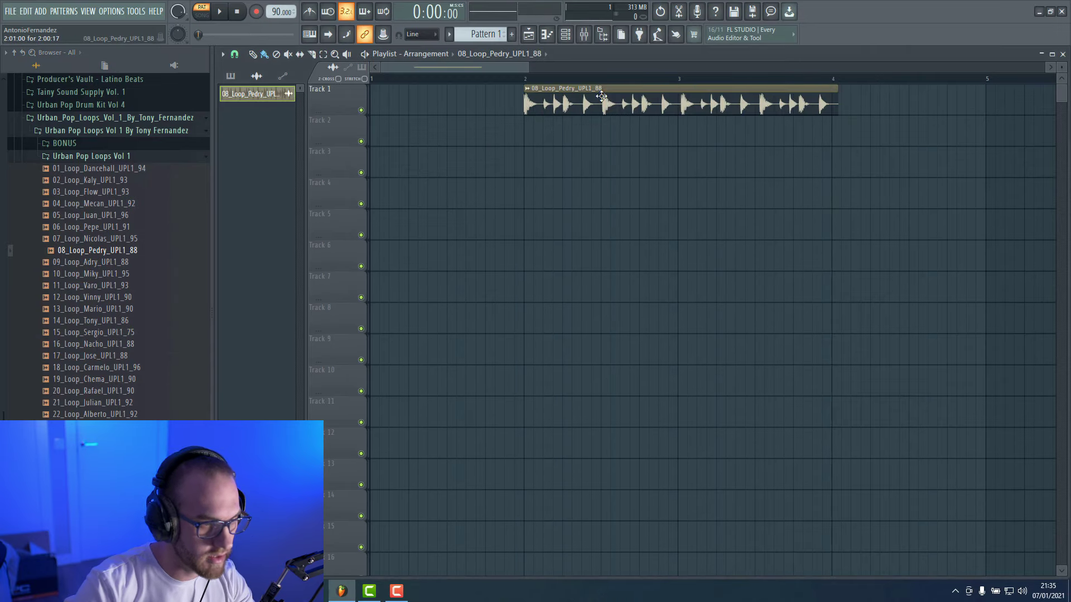
left_click(527, 88)
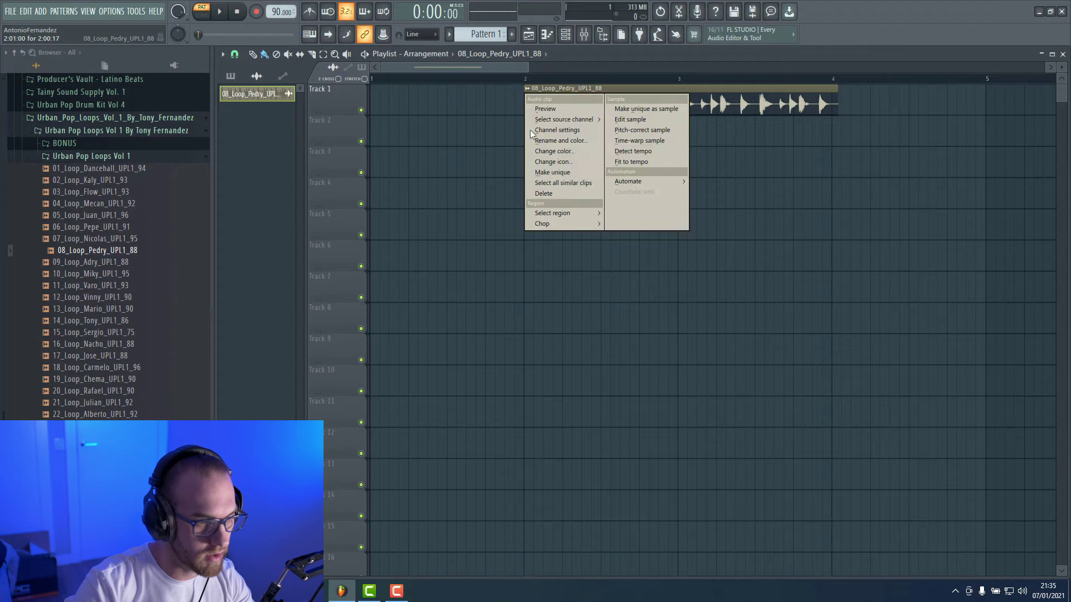
left_click(633, 151)
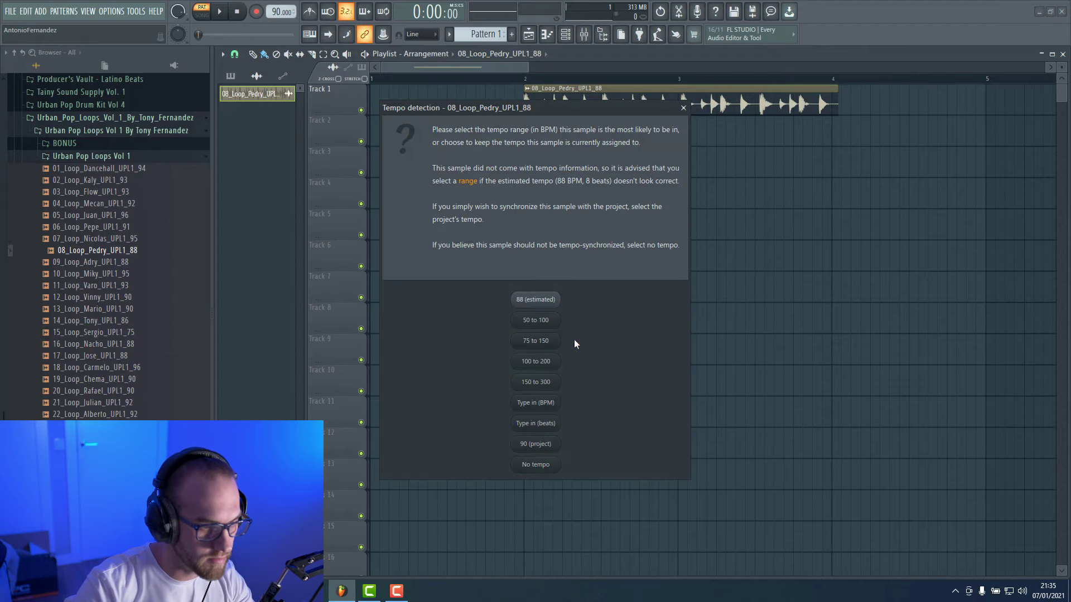
left_click(539, 341)
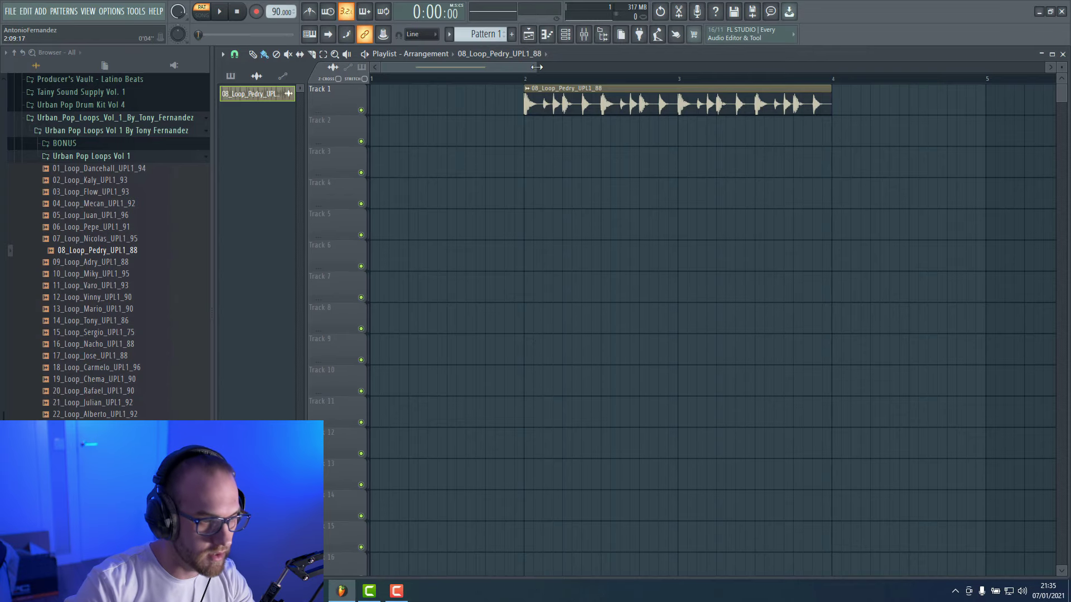
Play back the loop clip on Track 1 from just before bar 2.
left_click_drag(536, 67, 636, 66)
left_click(451, 79)
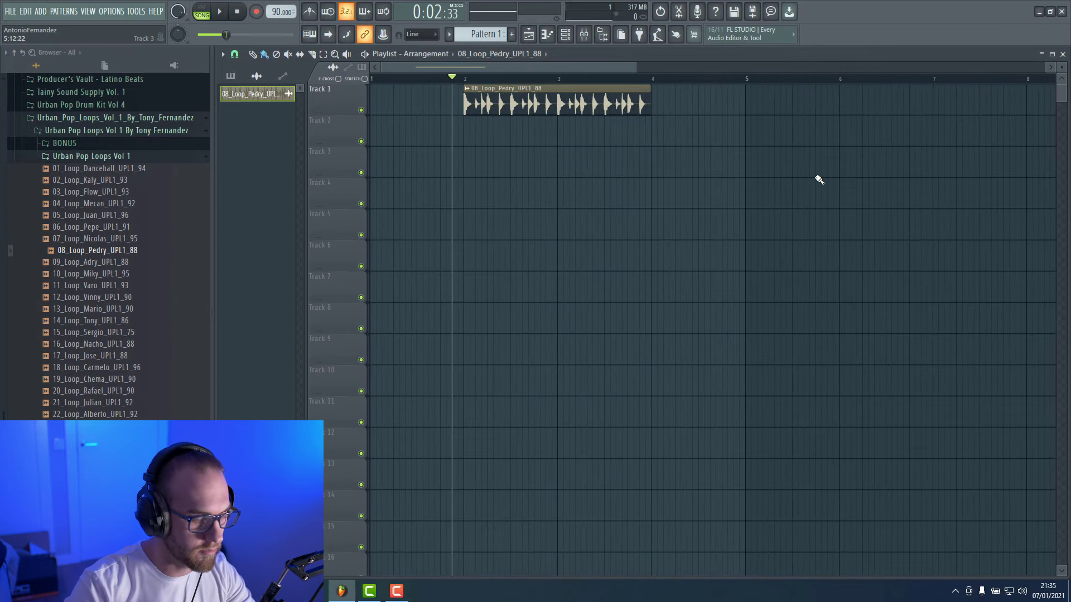
key("space")
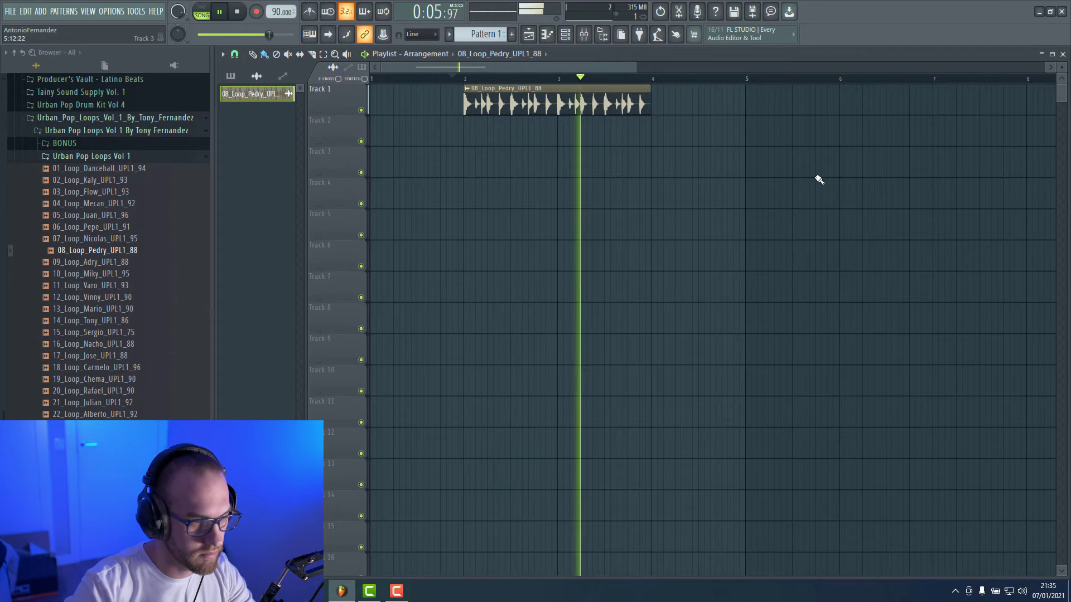
key("space")
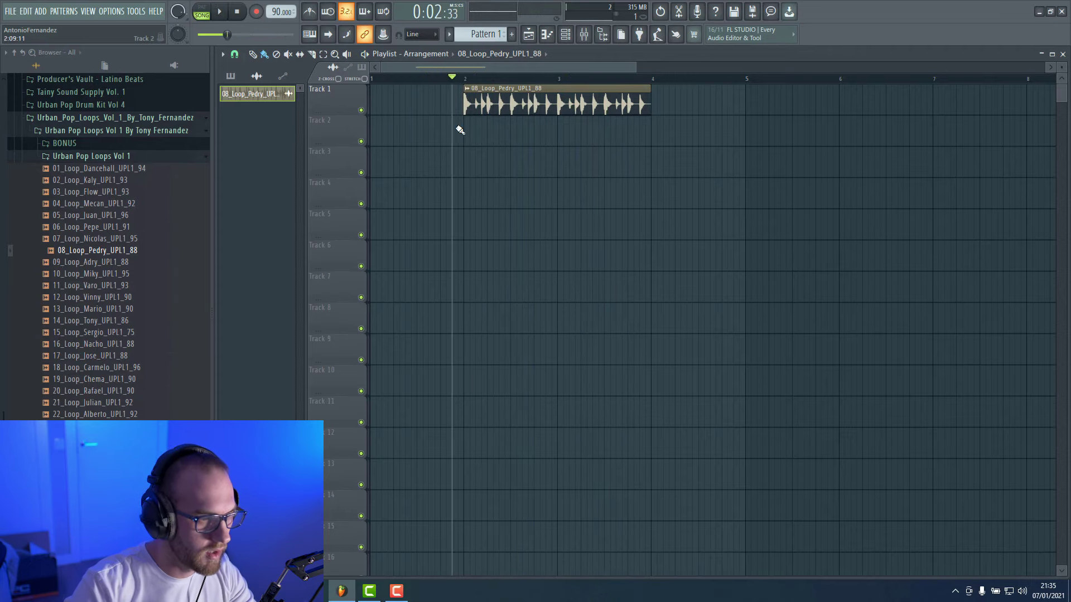
Set the playlist snap to Beat and move the loop clip to bar 9 on Track 1.
left_click(234, 55)
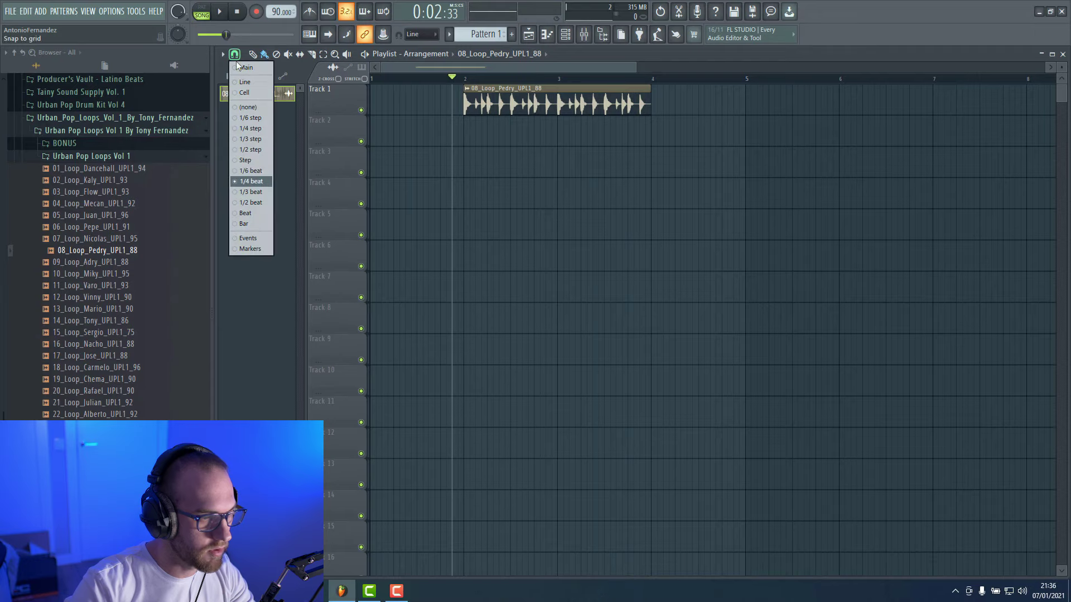
left_click(258, 215)
left_click_drag(635, 67, 772, 65)
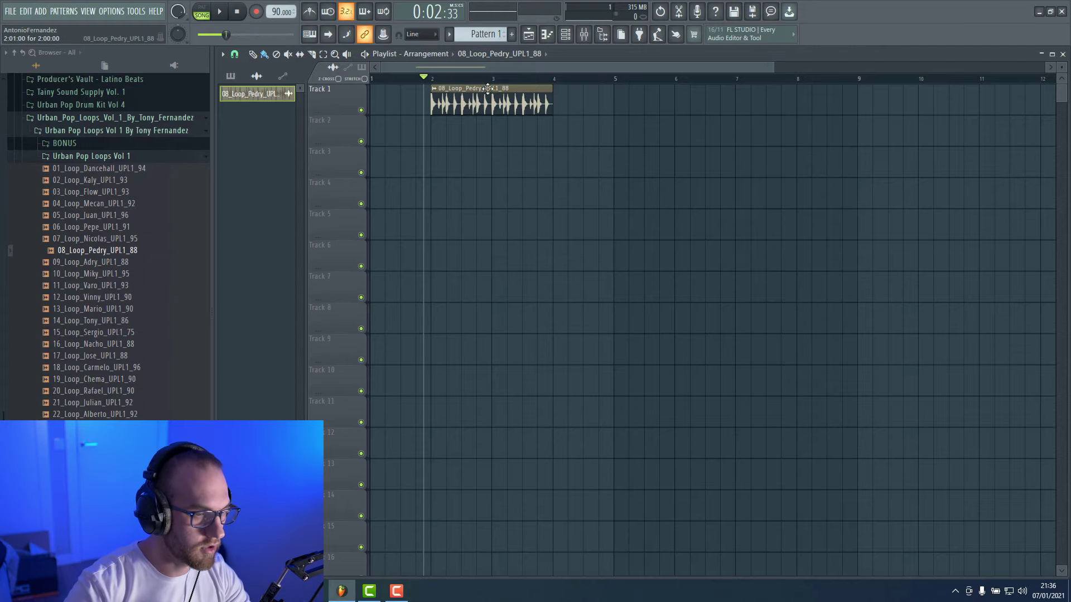
left_click_drag(474, 100, 534, 132)
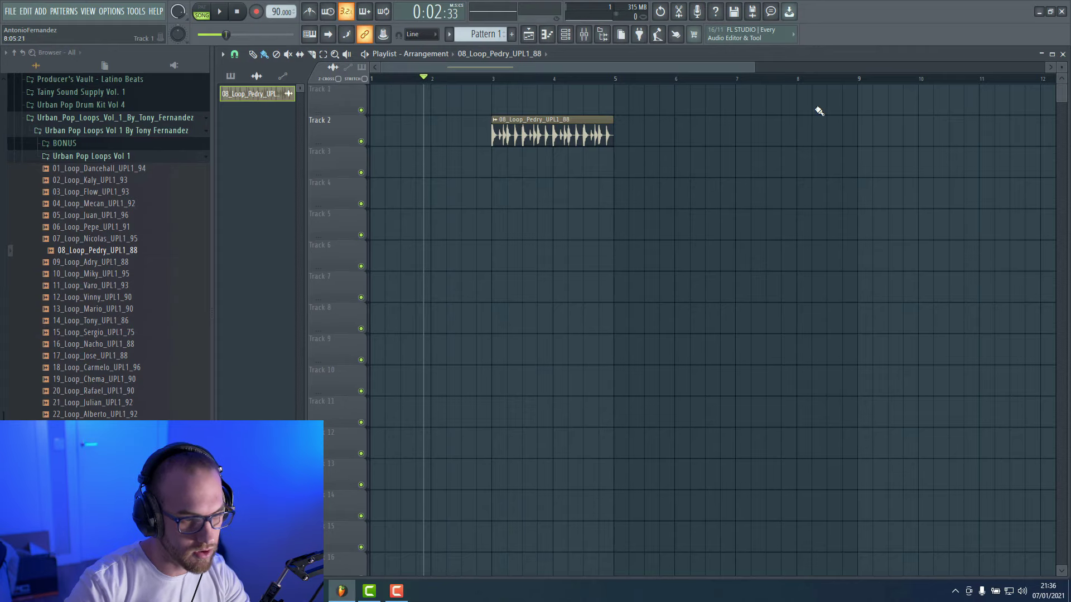
left_click_drag(583, 130, 949, 97)
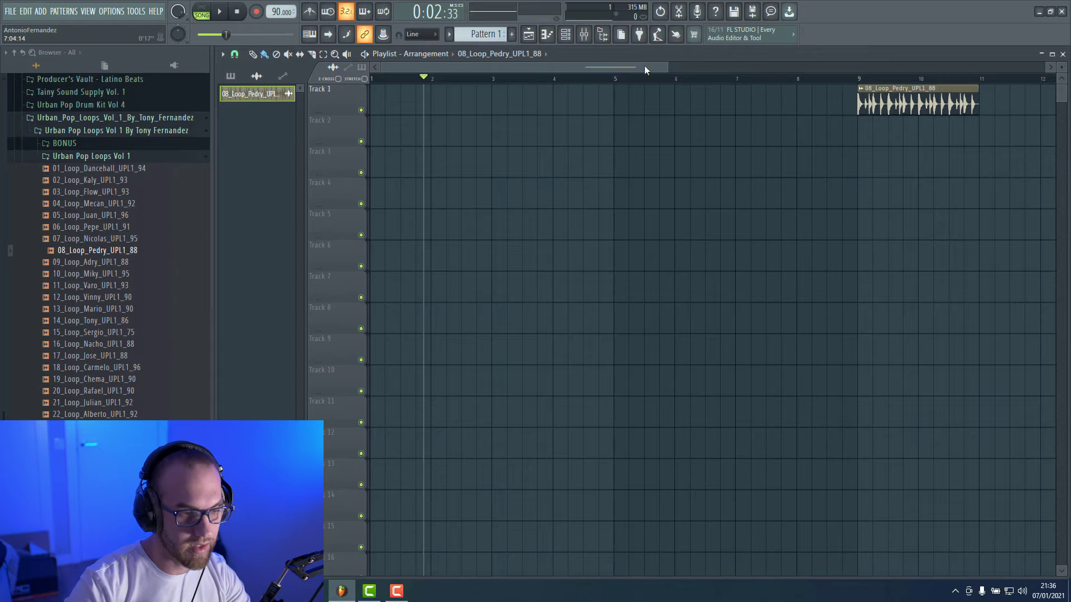
Add three copies of the loop on Track 1, end to end at bars 11, 13 and 15.
left_click_drag(645, 69, 778, 69)
left_click(674, 103)
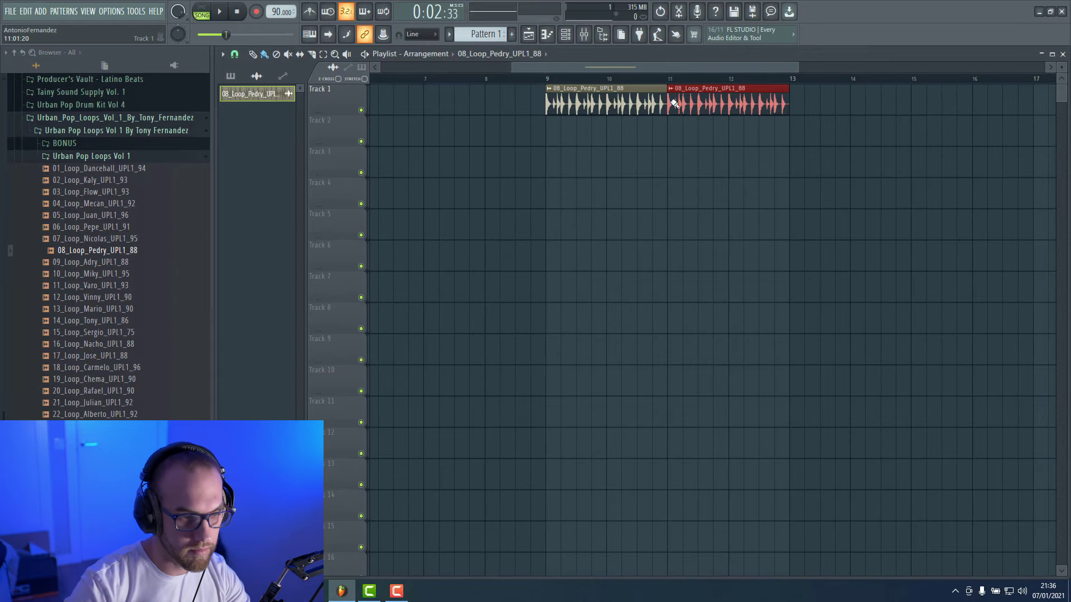
left_click(809, 103)
left_click(925, 104)
Play the arrangement briefly from bar 9, where the first loop clip starts.
left_click_drag(667, 70, 685, 73)
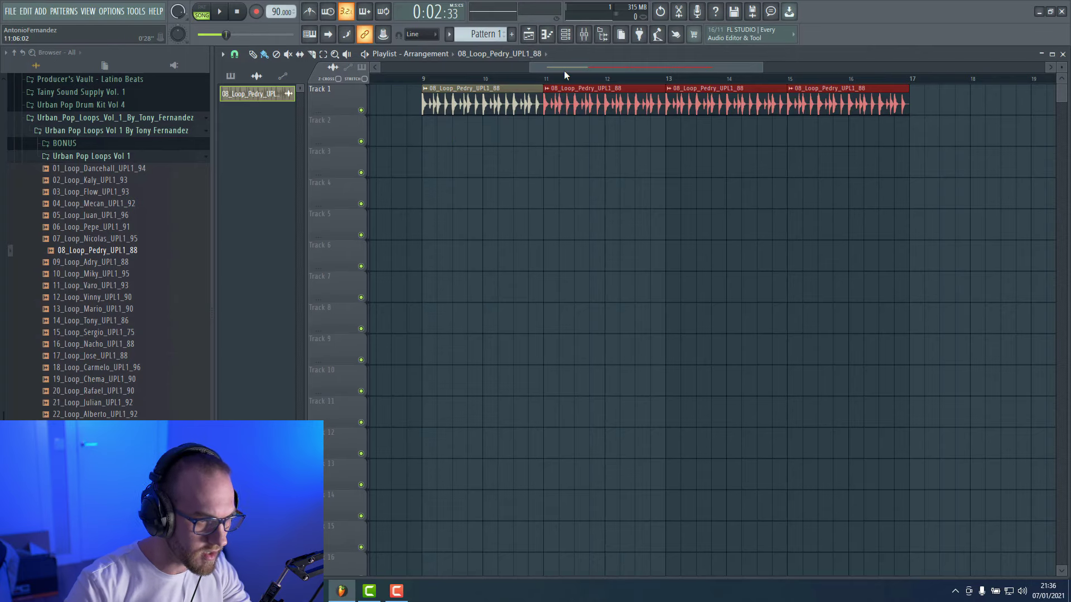
scroll(564, 70, "left", 3)
left_click_drag(726, 68, 757, 68)
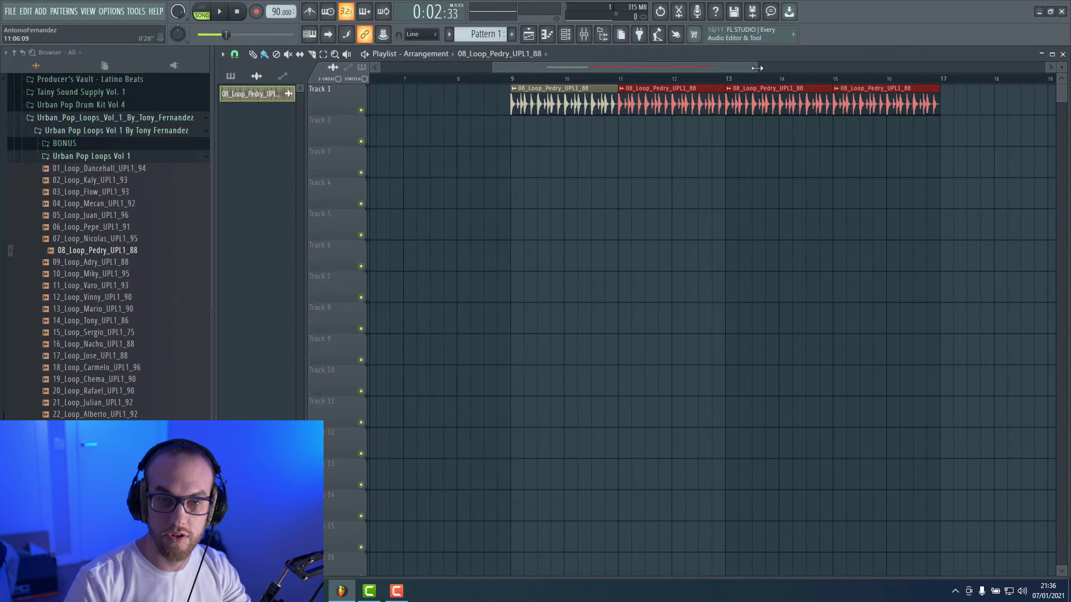
left_click_drag(497, 66, 416, 70)
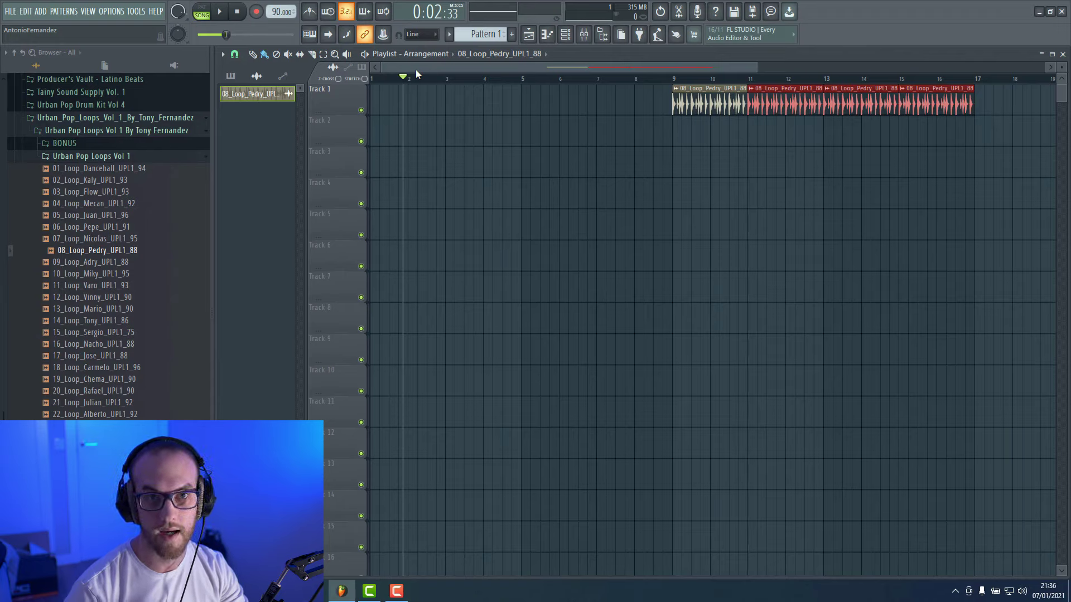
left_click(673, 77)
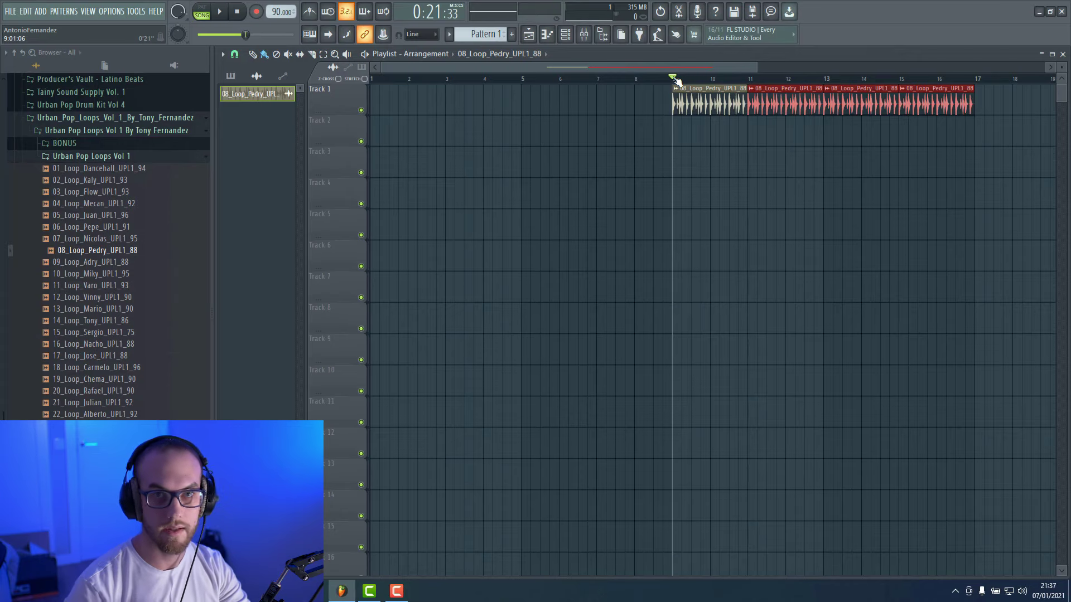
key("space")
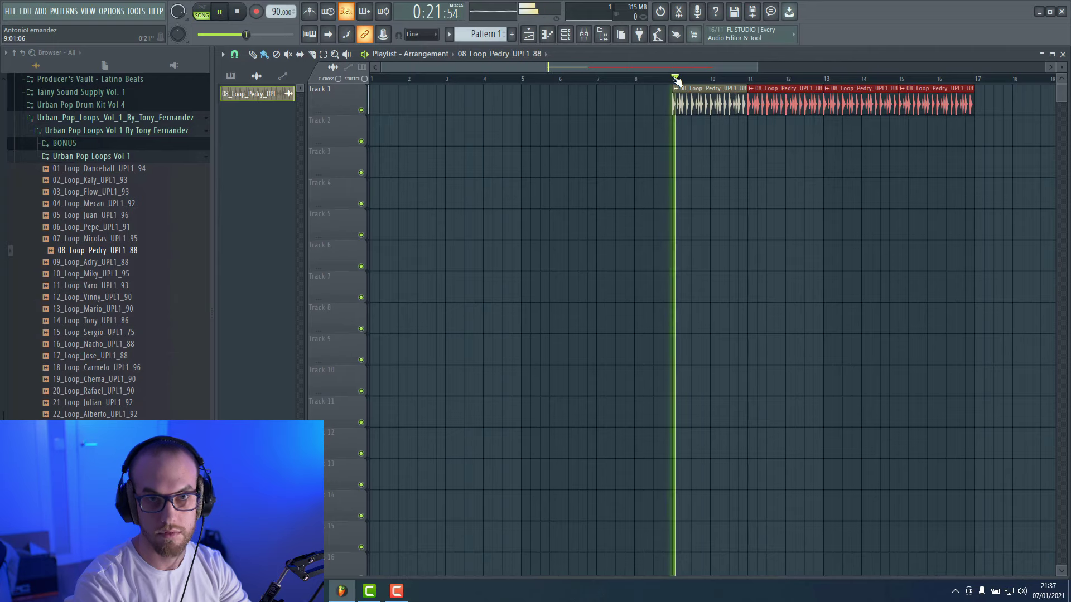
key("space")
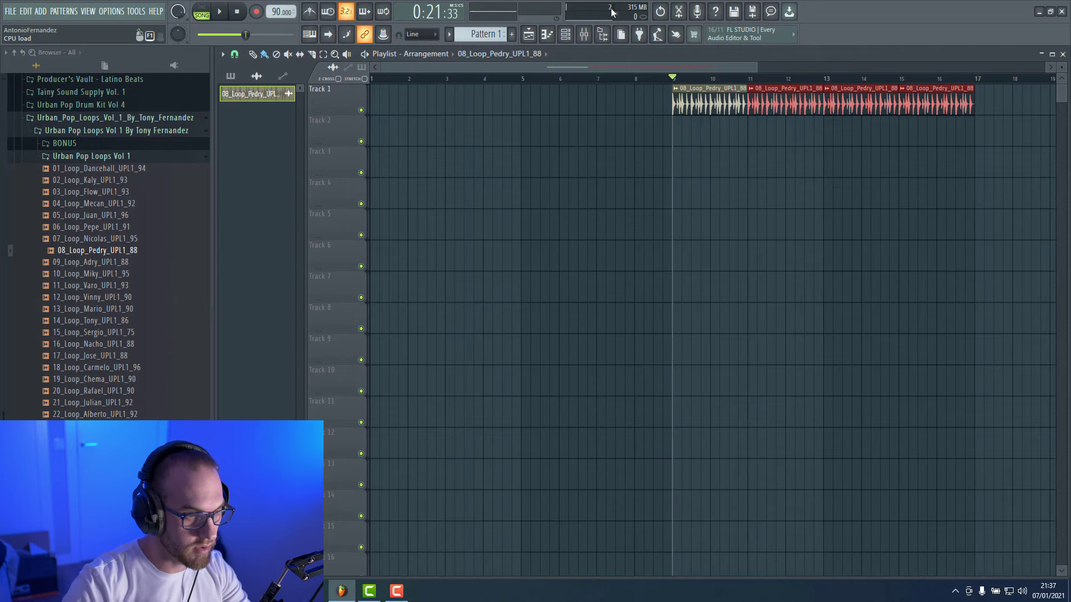
Show the Unsorted channels in the channel rack and route the Serum channel to mixer track 5.
left_click(565, 34)
left_click(423, 117)
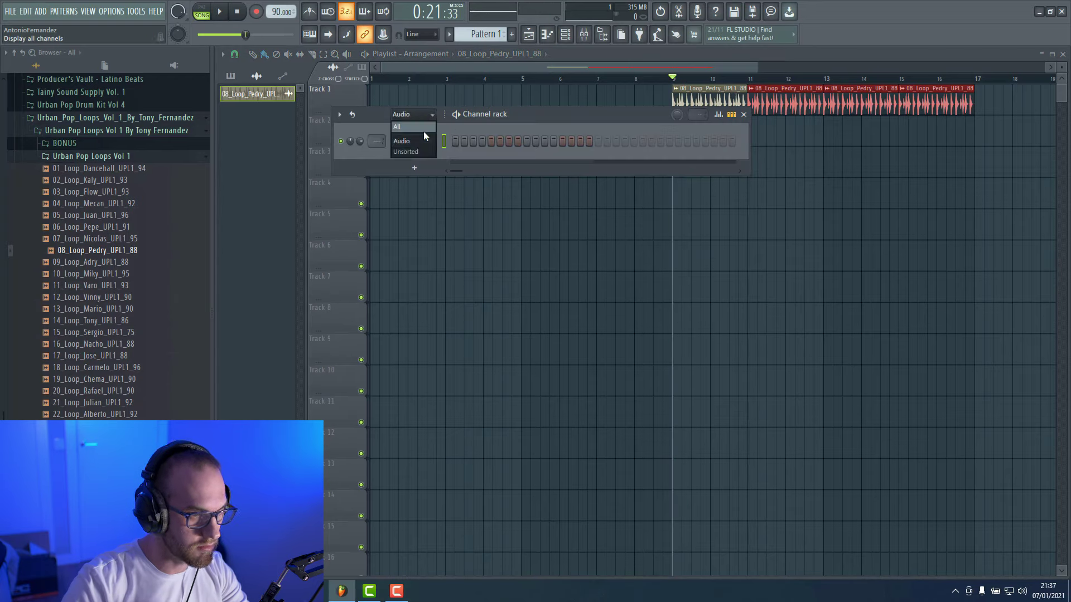
left_click(421, 151)
scroll(384, 211, "up", 5)
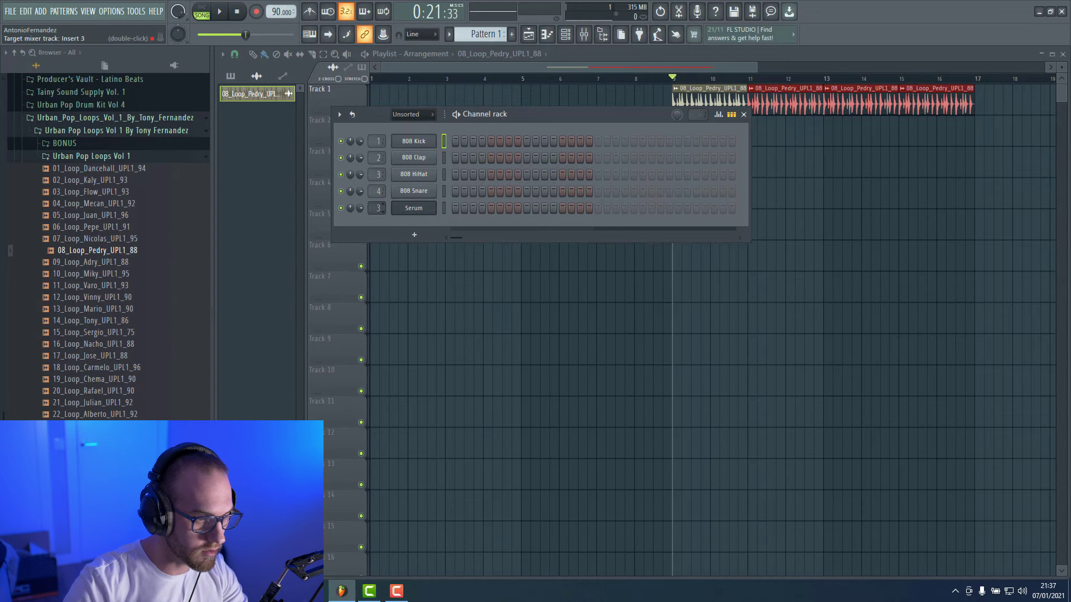
Open the Serum instrument and examine the Electric Pianos presets of the Echo Sound Works X Keys bank.
left_click(413, 210)
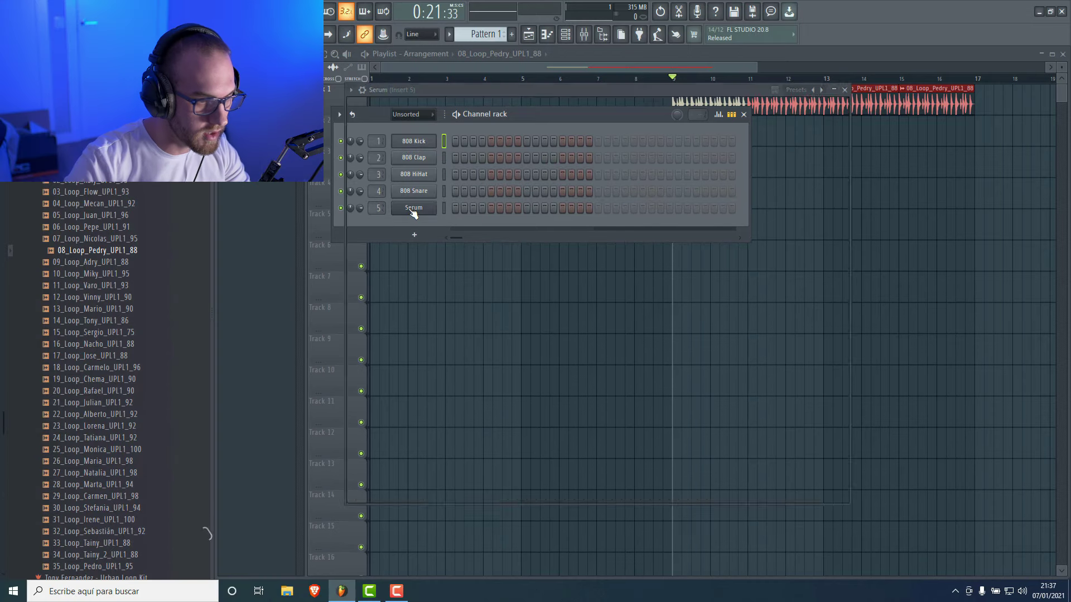
left_click(649, 106)
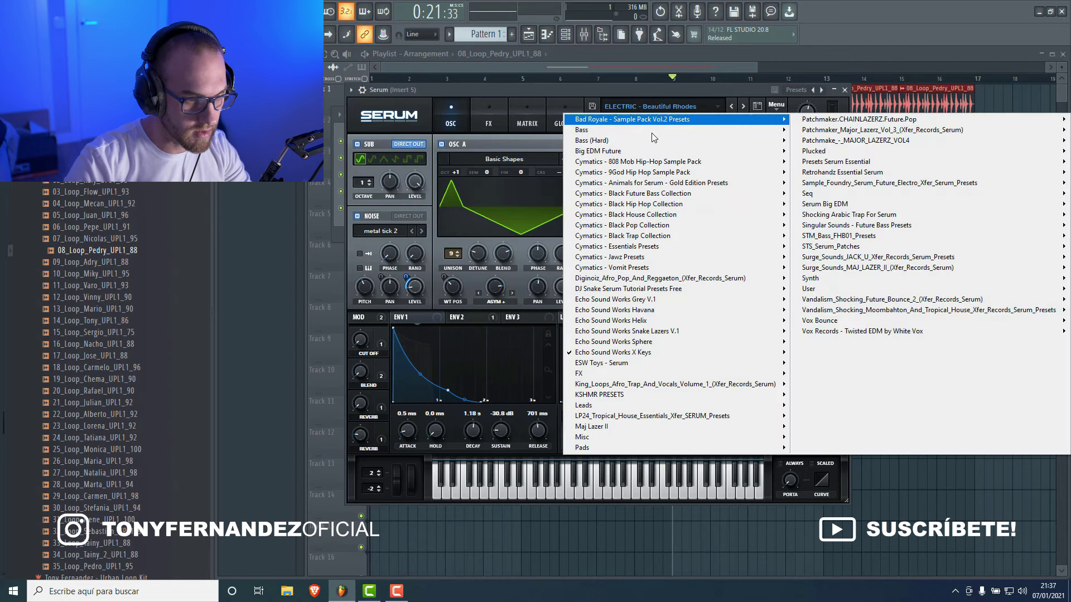
mouse_move(767, 355)
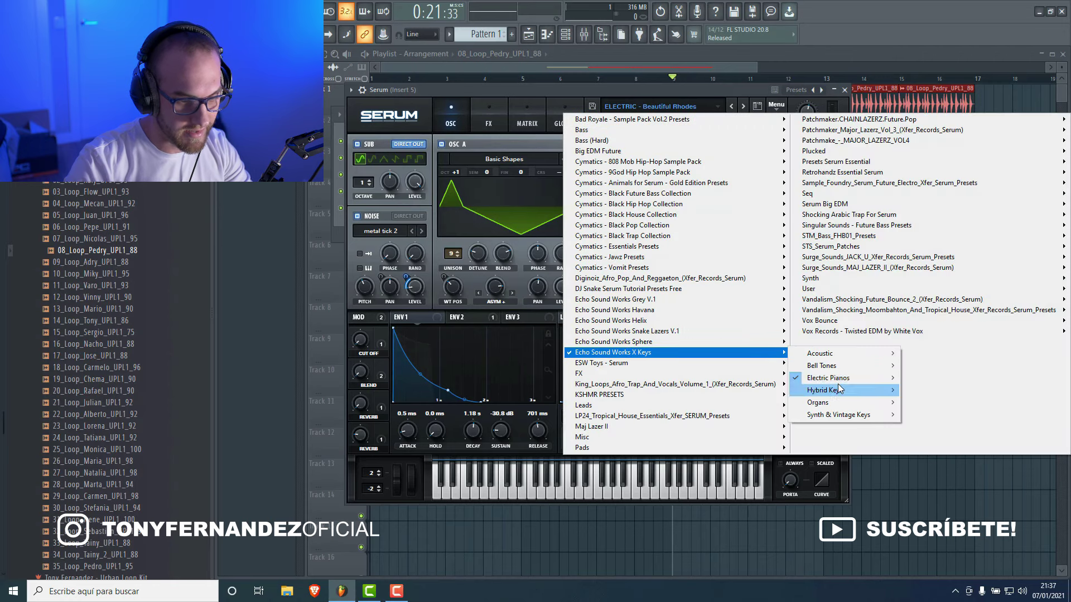
mouse_move(837, 378)
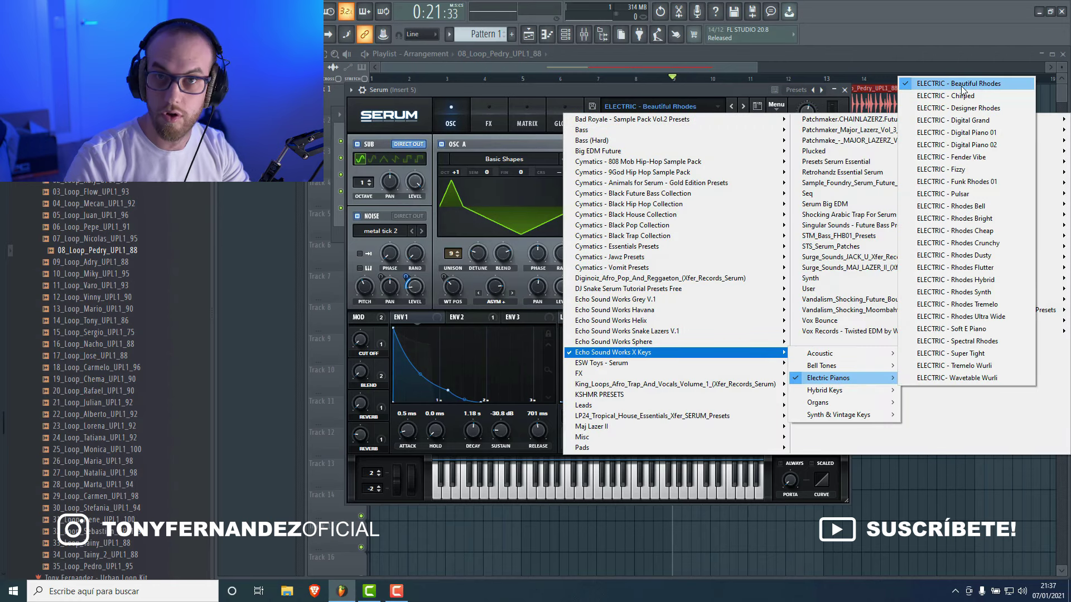
left_click(513, 89)
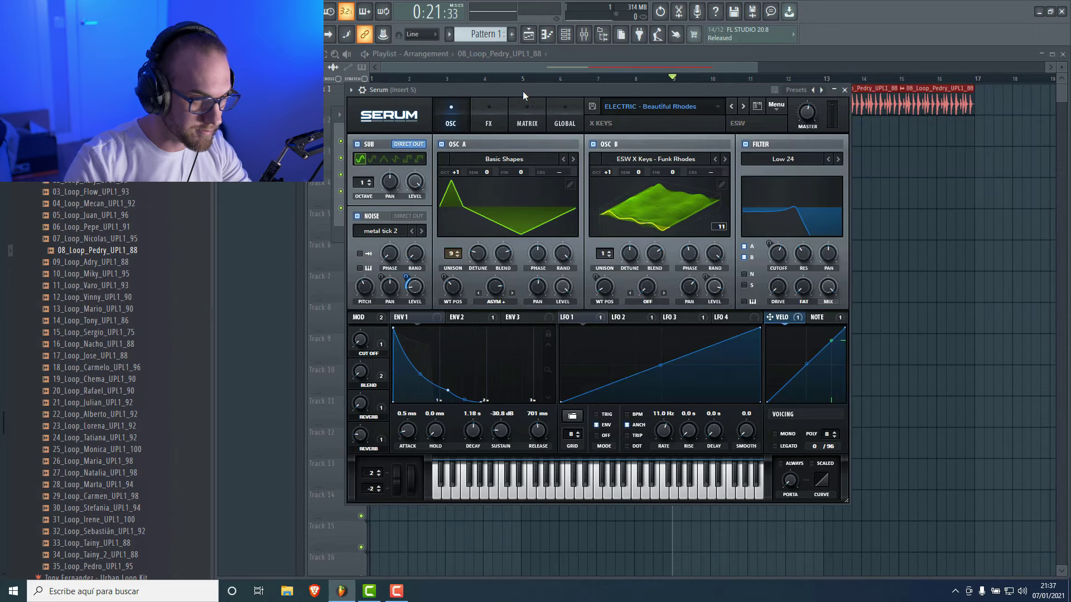
left_click(590, 65)
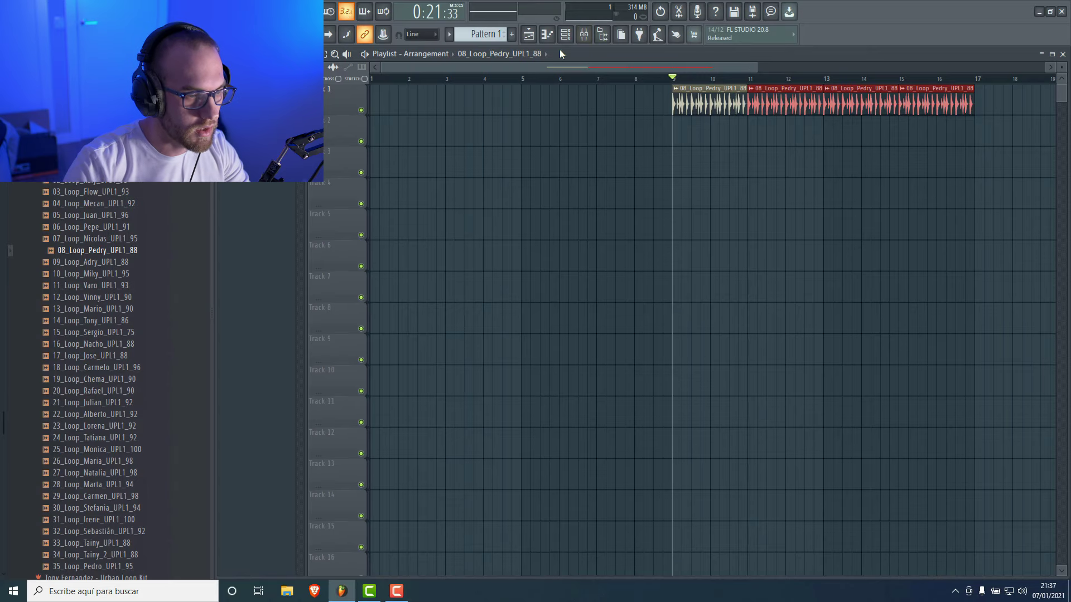
Open the Serum channel's piano roll and draw an A2 note filling the whole of bar 1.
left_click(564, 34)
right_click(417, 209)
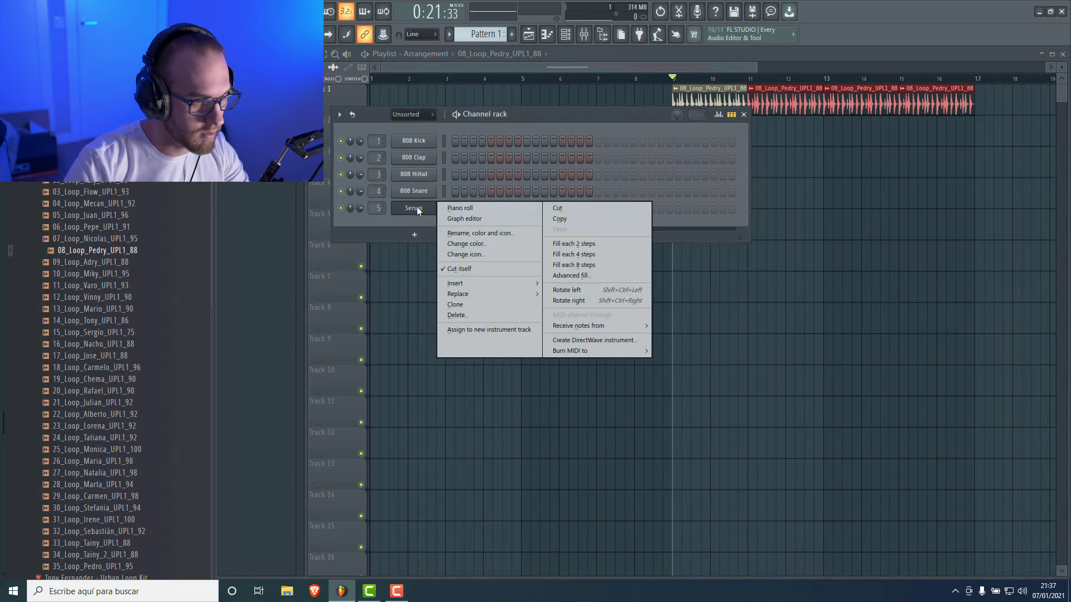
left_click(459, 207)
left_click_drag(857, 66, 731, 62)
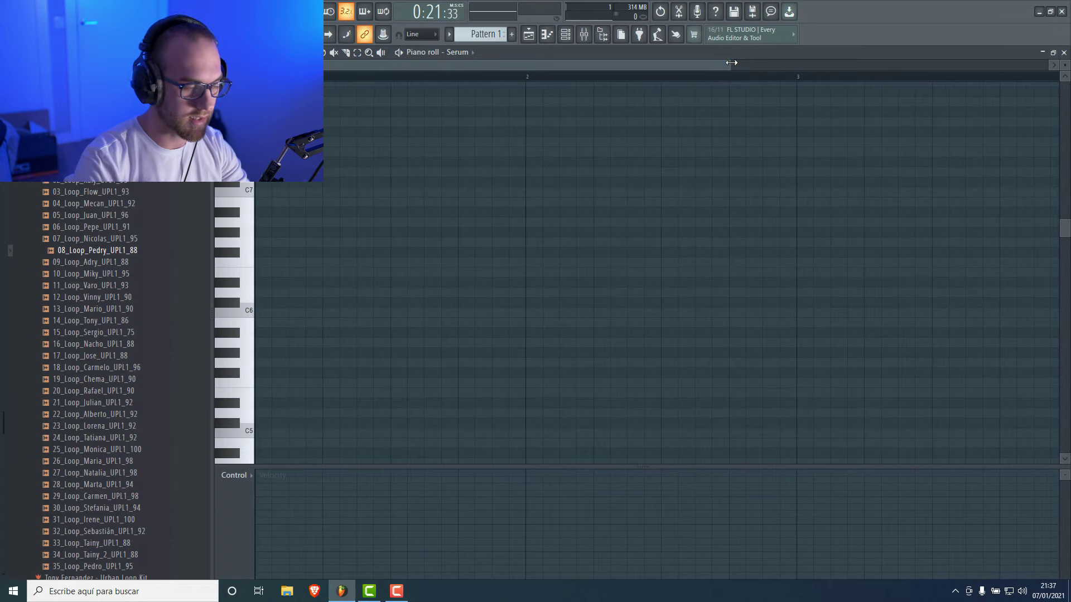
scroll(478, 291, "down", 8)
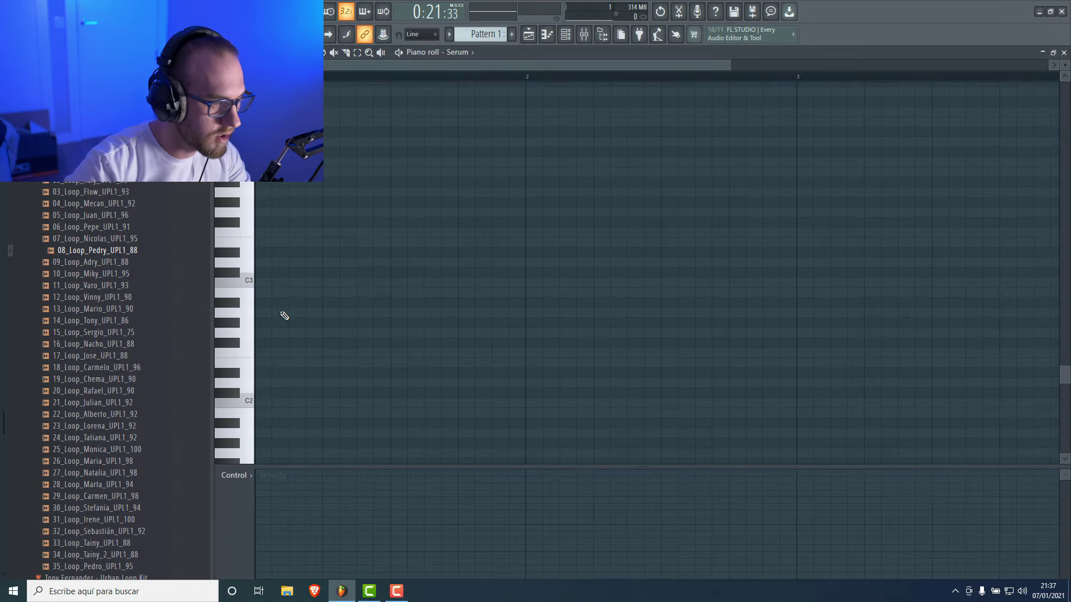
left_click(269, 333)
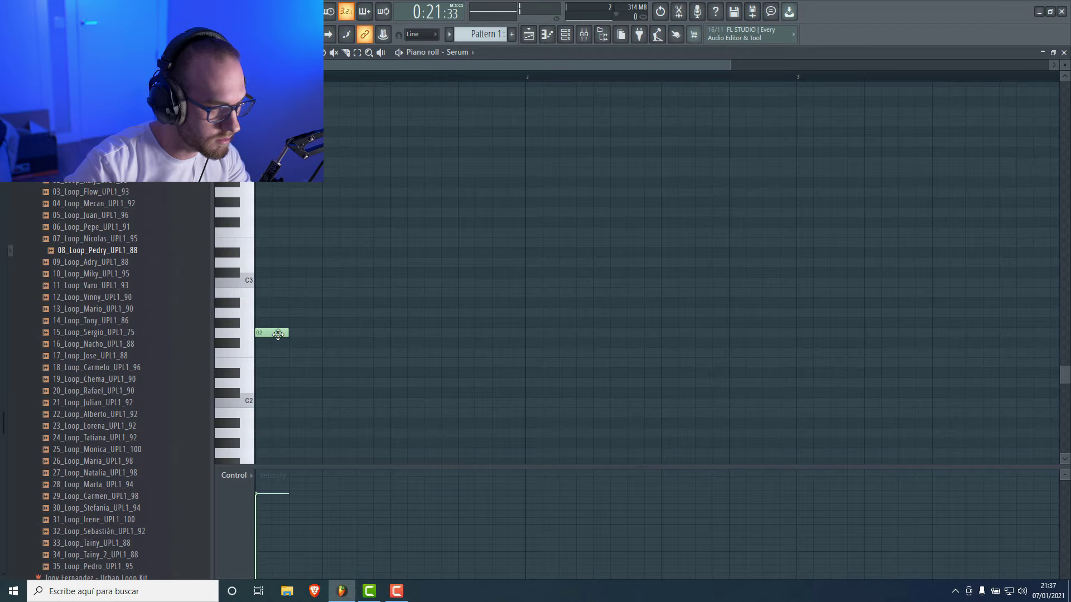
left_click_drag(273, 332, 517, 319)
Add C3 and E3 notes of the same length above the A2 note and play the chord.
scroll(499, 357, "up", 4)
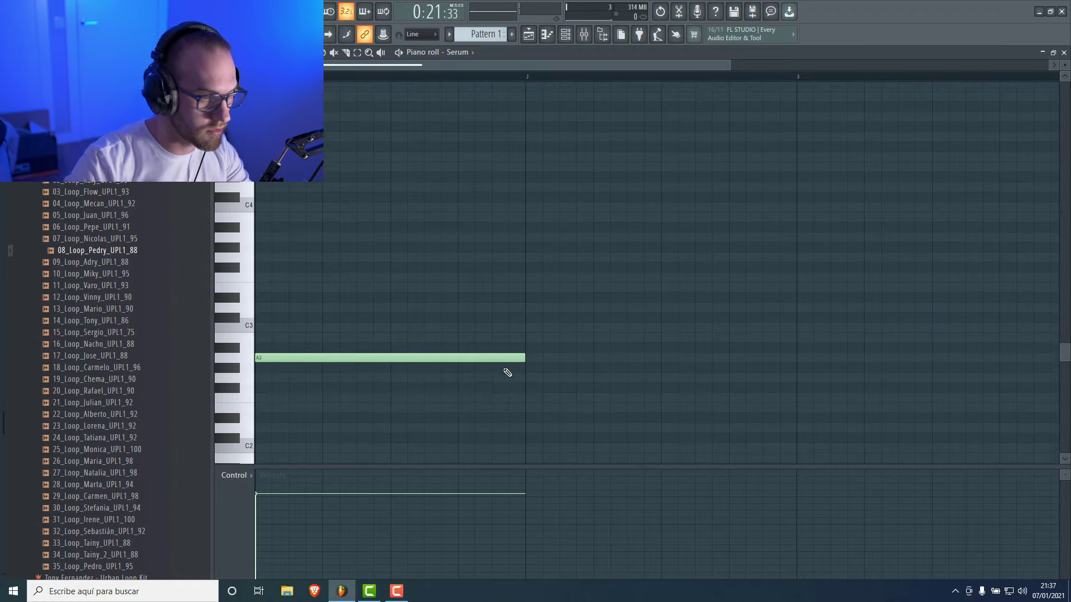
left_click(262, 342)
left_click(267, 303)
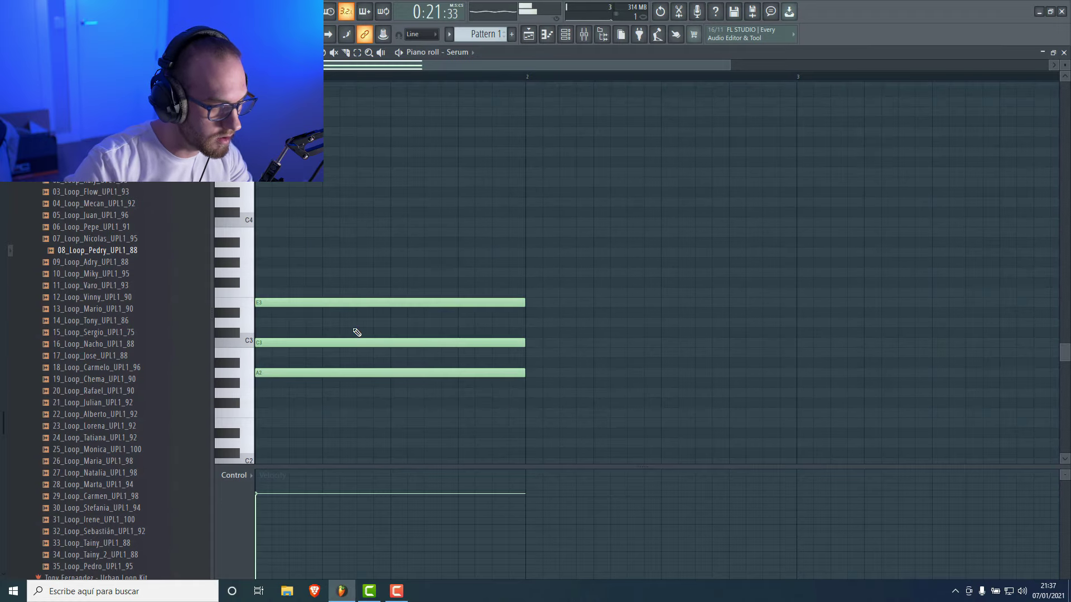
key("space")
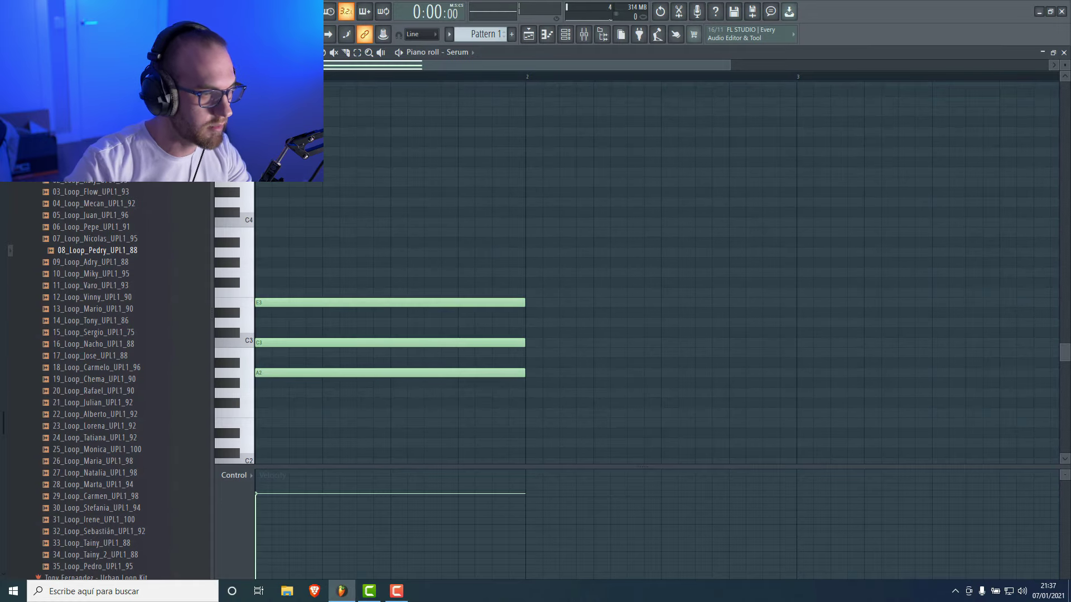
key("space")
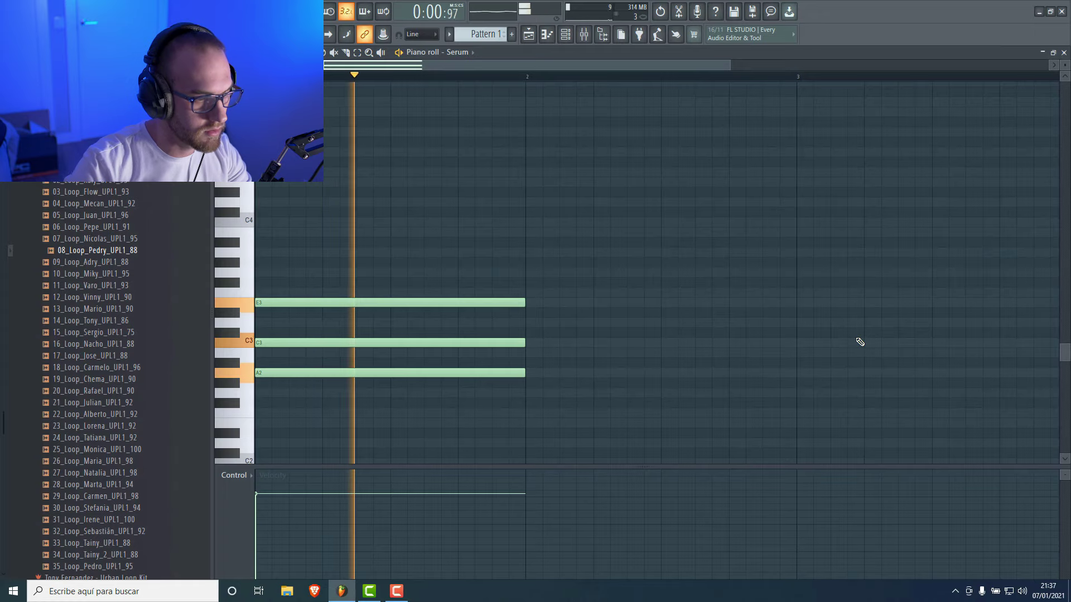
key("space")
Shorten all three chord notes to half a bar and play the result.
left_click_drag(396, 258, 483, 393)
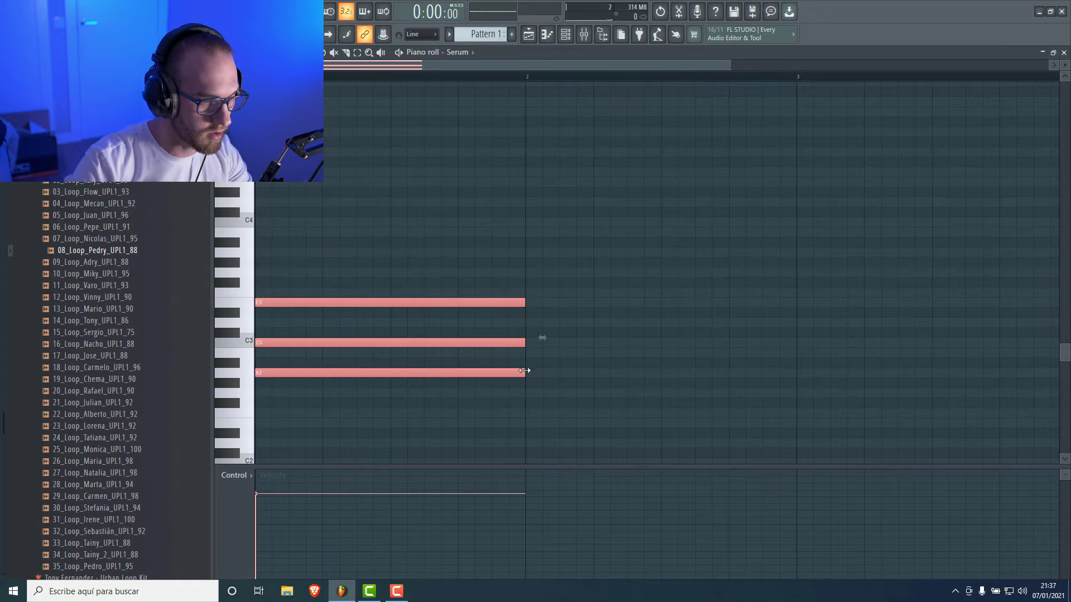
left_click_drag(524, 342, 390, 338)
key("space")
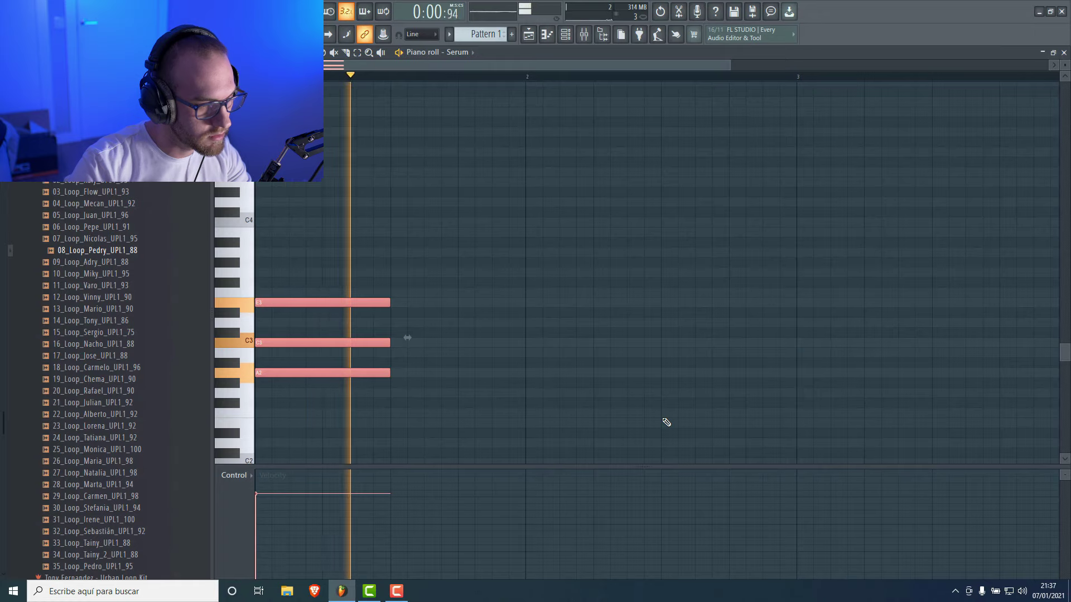
key("space")
Duplicate the chord into the second half of bar 1, two semitones lower with its root on G2, and play the pattern.
left_click(340, 285, "ctrl")
left_click_drag(340, 285, 404, 413)
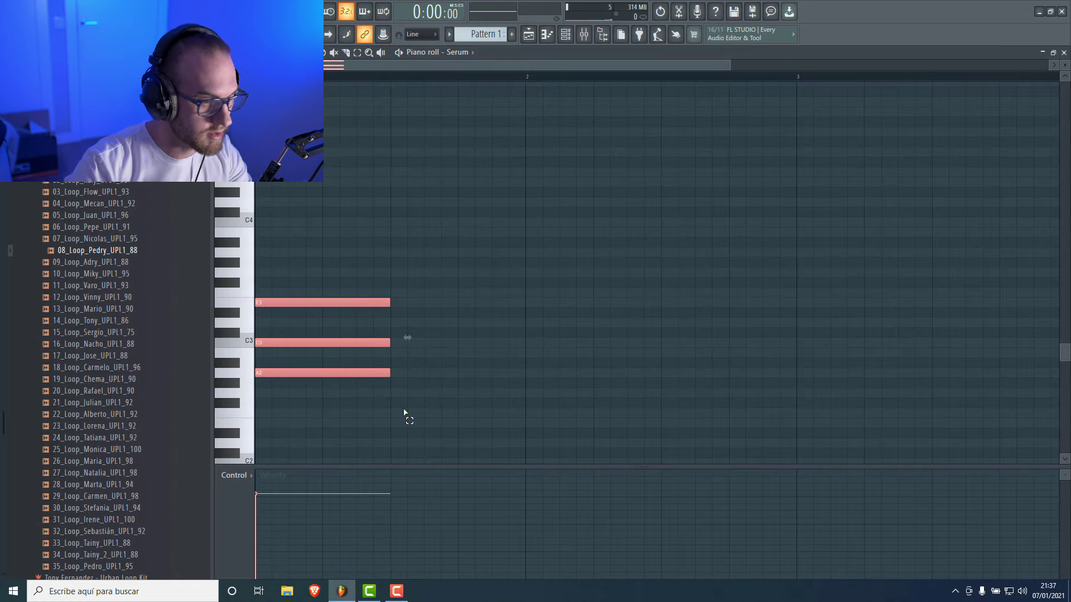
left_click_drag(331, 375, 447, 401)
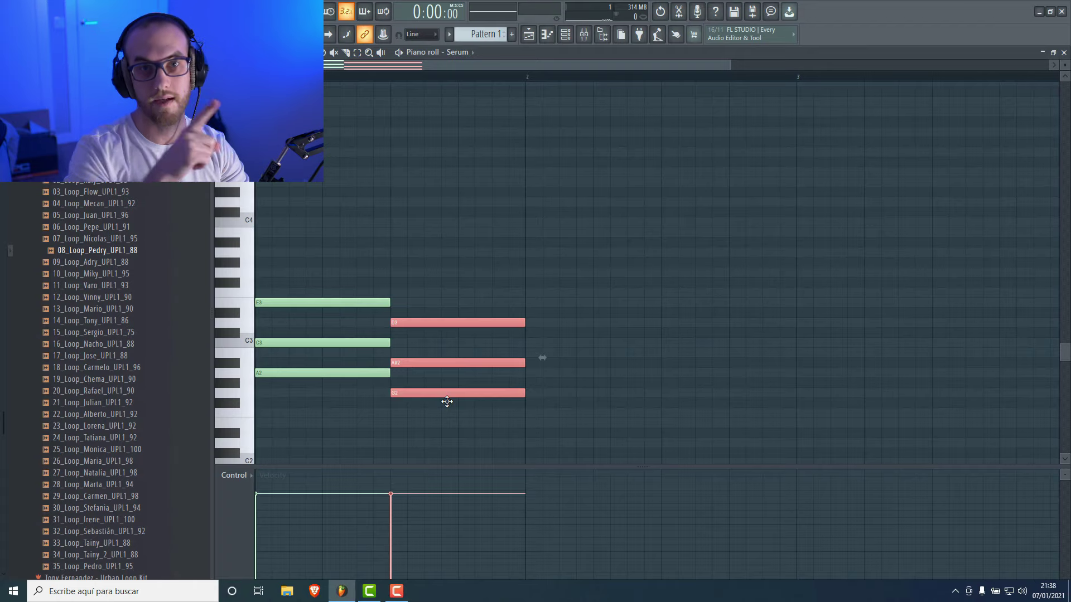
key("space")
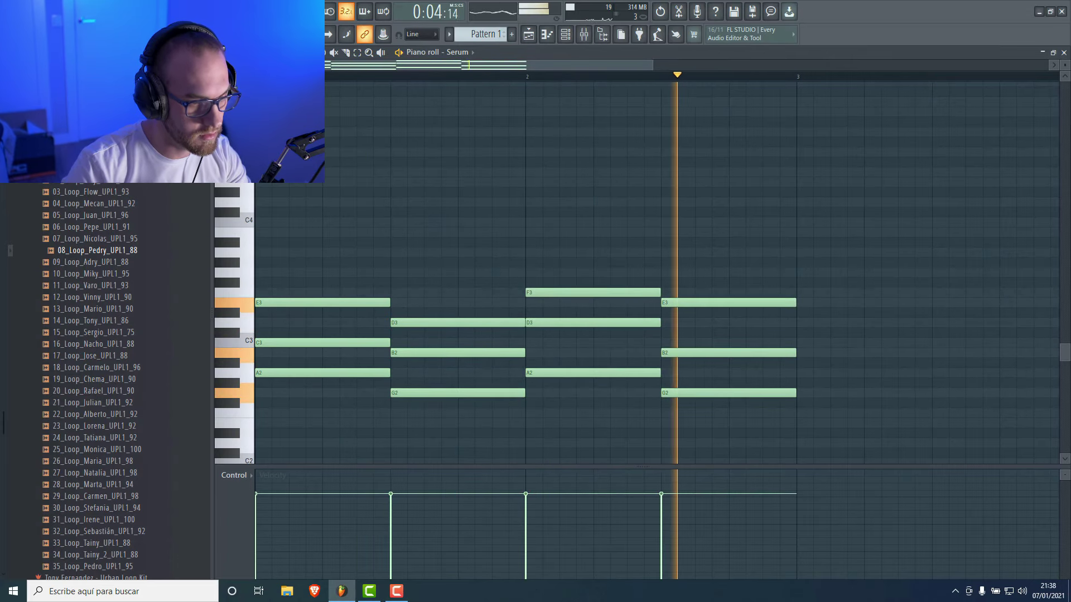
key("space")
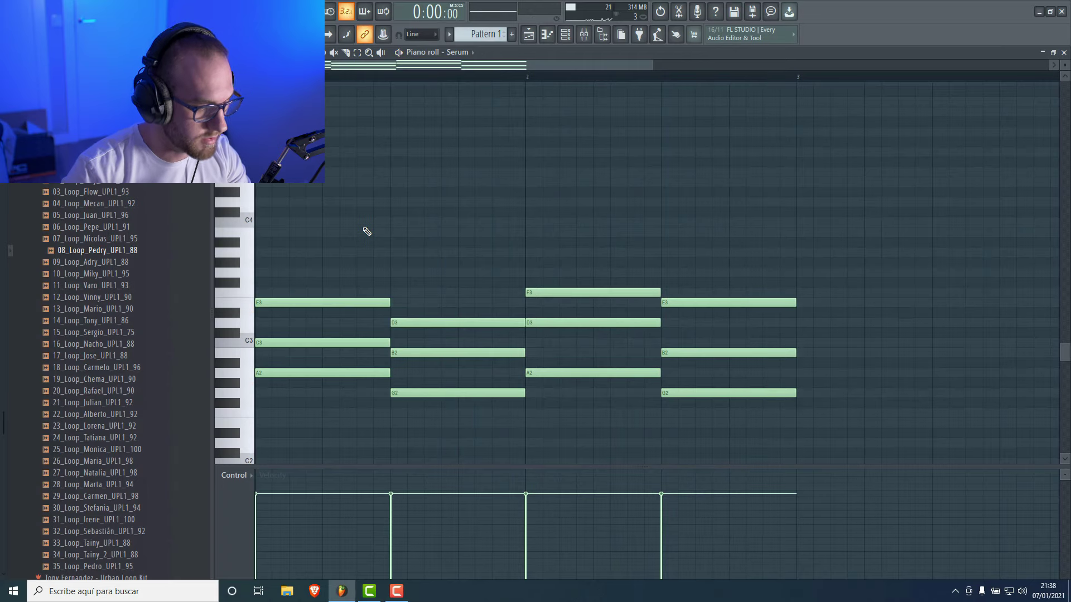
Raise all notes of the chord progression by one octave and play it.
key("ctrl+a")
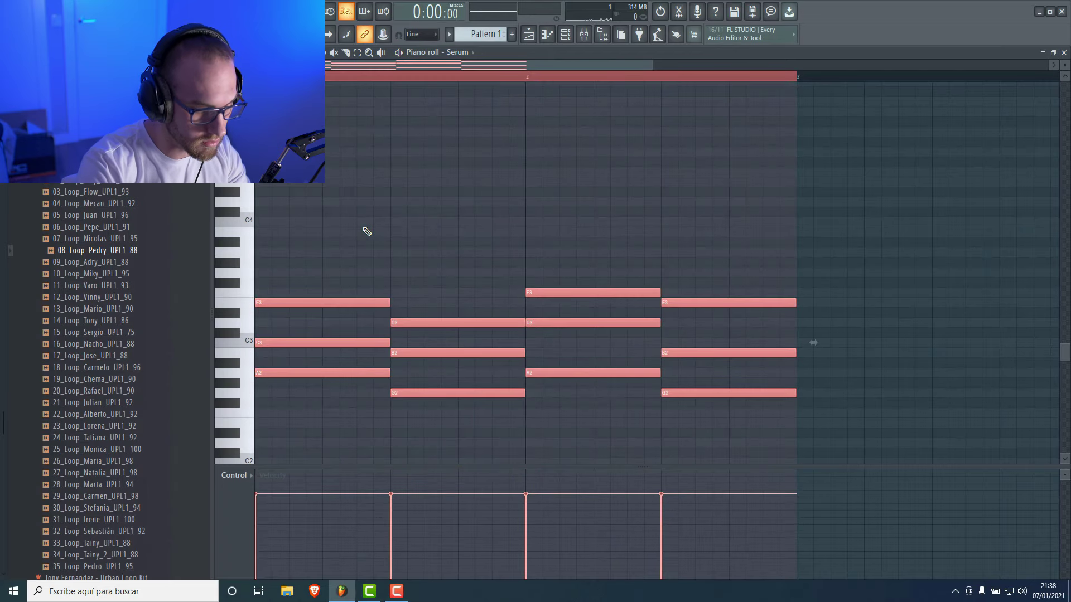
key("ctrl+Up")
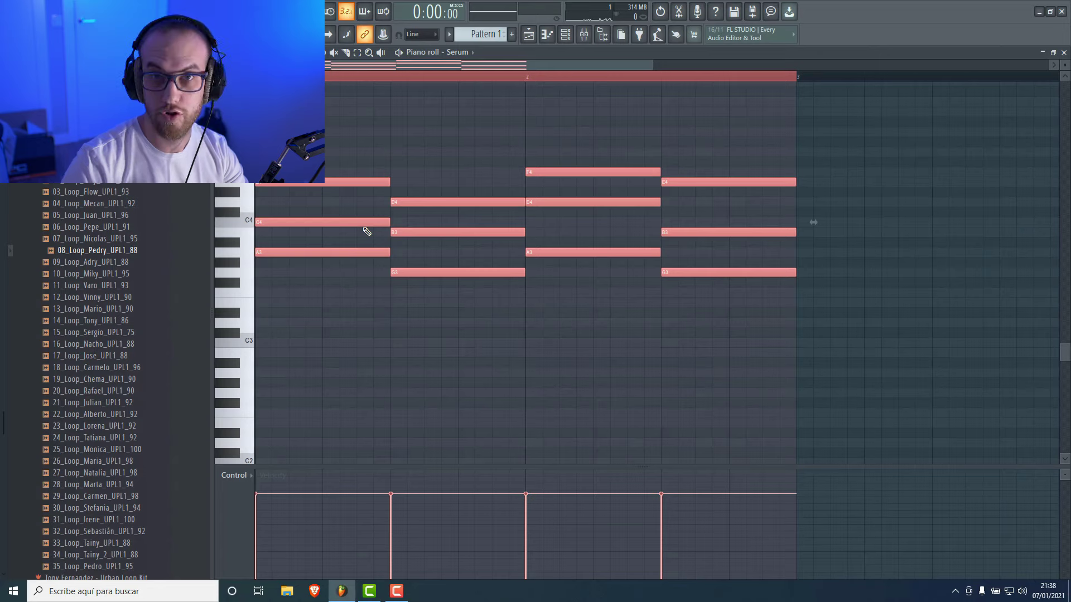
key("space")
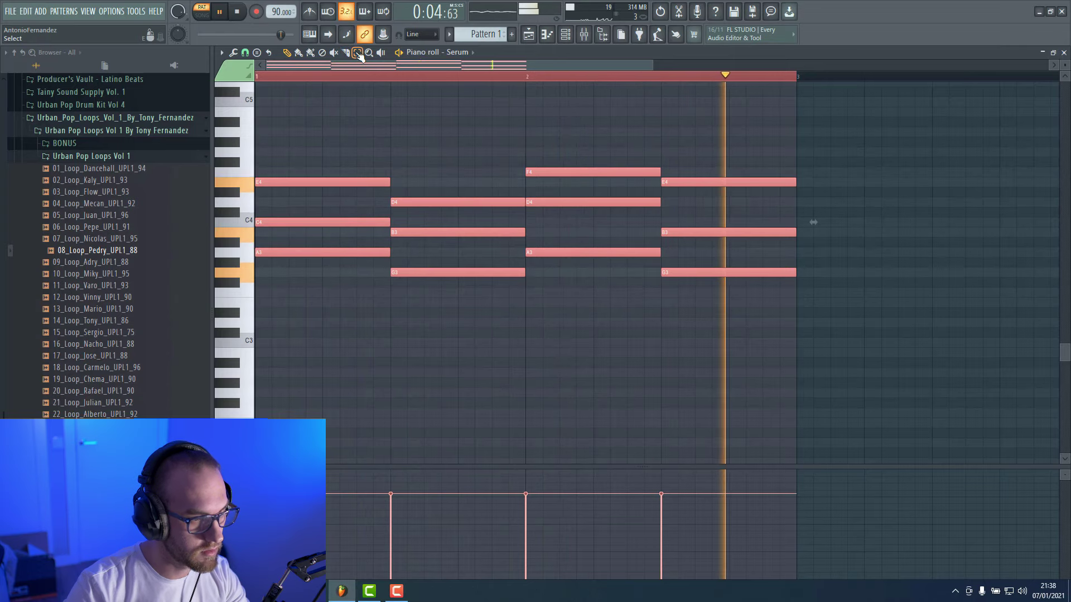
key("space")
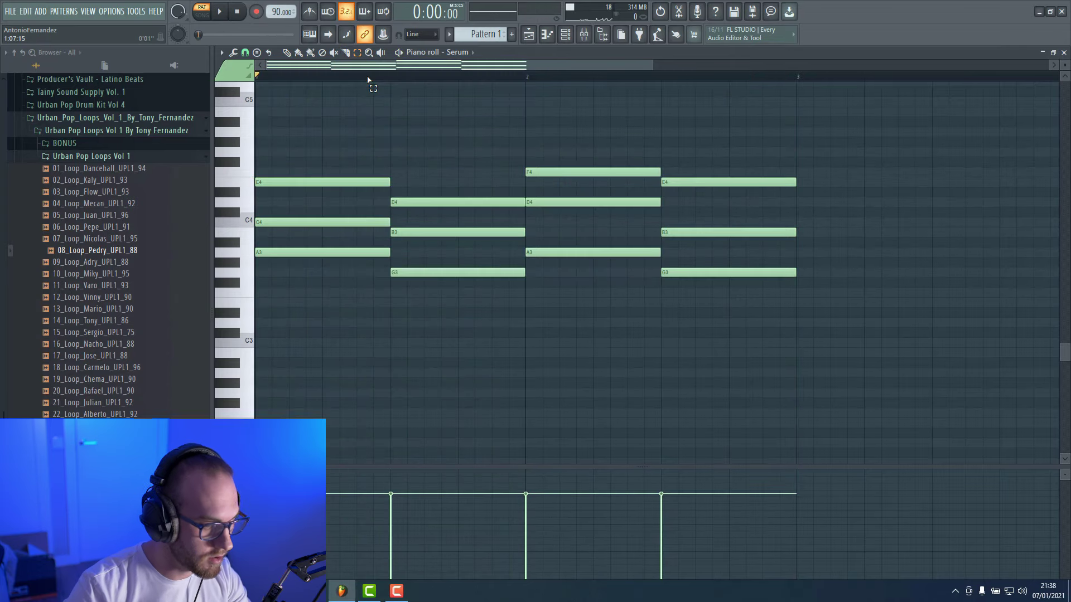
Place eight consecutive Pattern 1 clips on Track 3 of the playlist, from bar 1 to bar 17.
left_click(528, 34)
left_click_drag(375, 142, 474, 142)
key("ctrl+z")
left_click(485, 35)
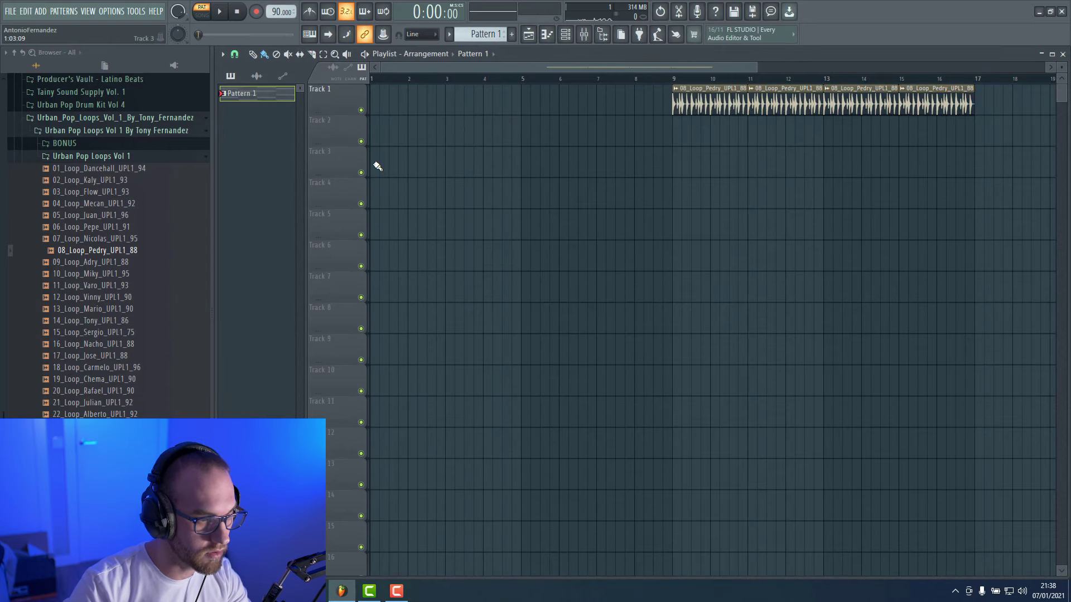
mouse_move(375, 167)
left_mouse_down()
mouse_move(932, 181)
mouse_move(889, 229)
left_mouse_up()
left_click_drag(756, 68, 738, 68)
Switch playback to song mode and play the arrangement from bar 1.
left_click(202, 16)
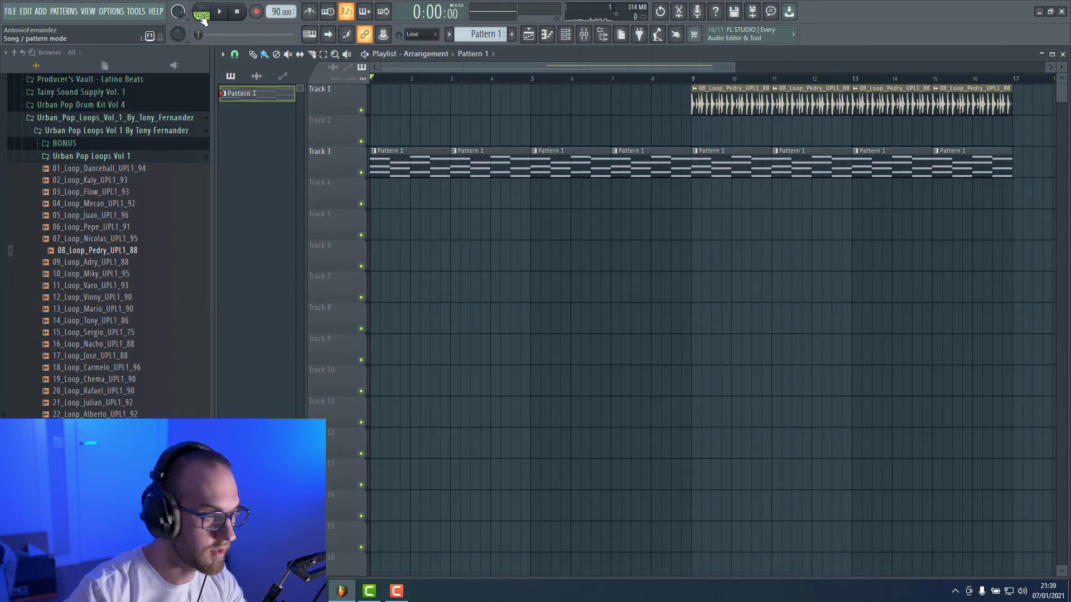
key("space")
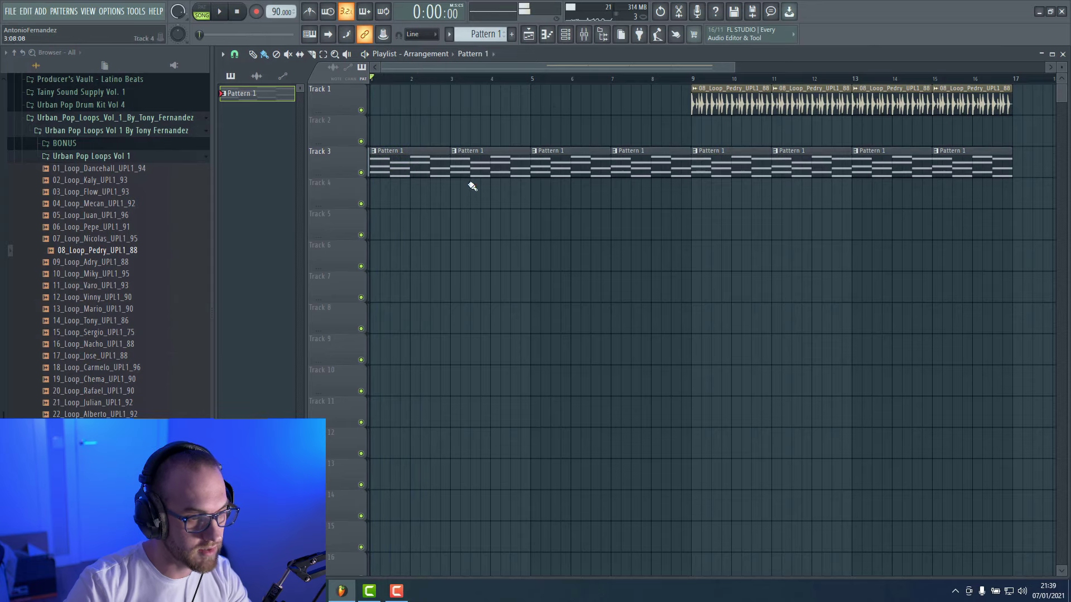
key("space")
Play the arrangement from just before bar 9 to hear the chords together with the drum loop.
left_click(683, 79)
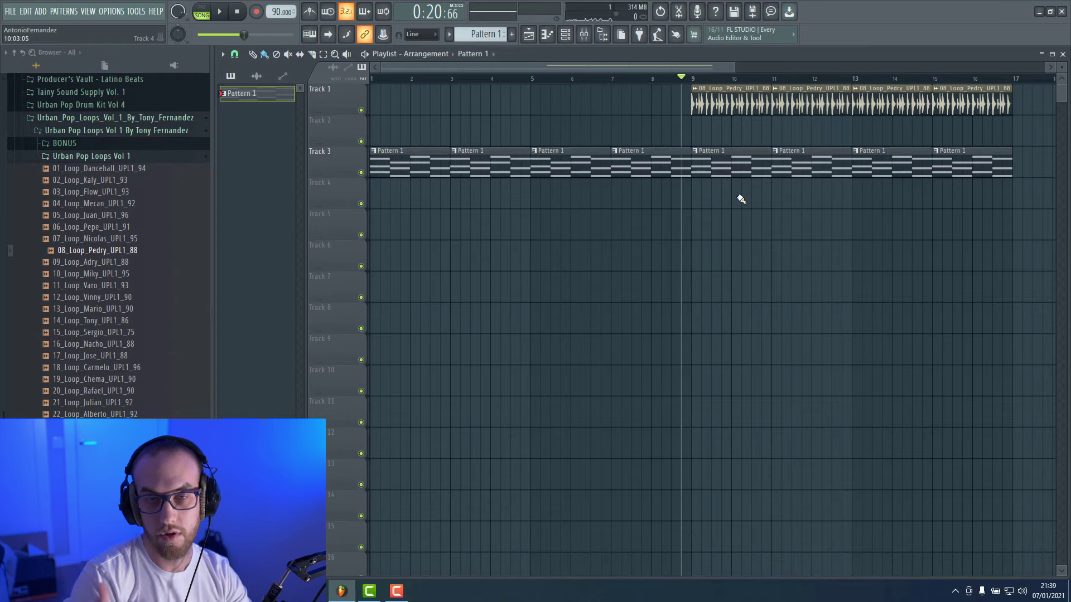
key("space")
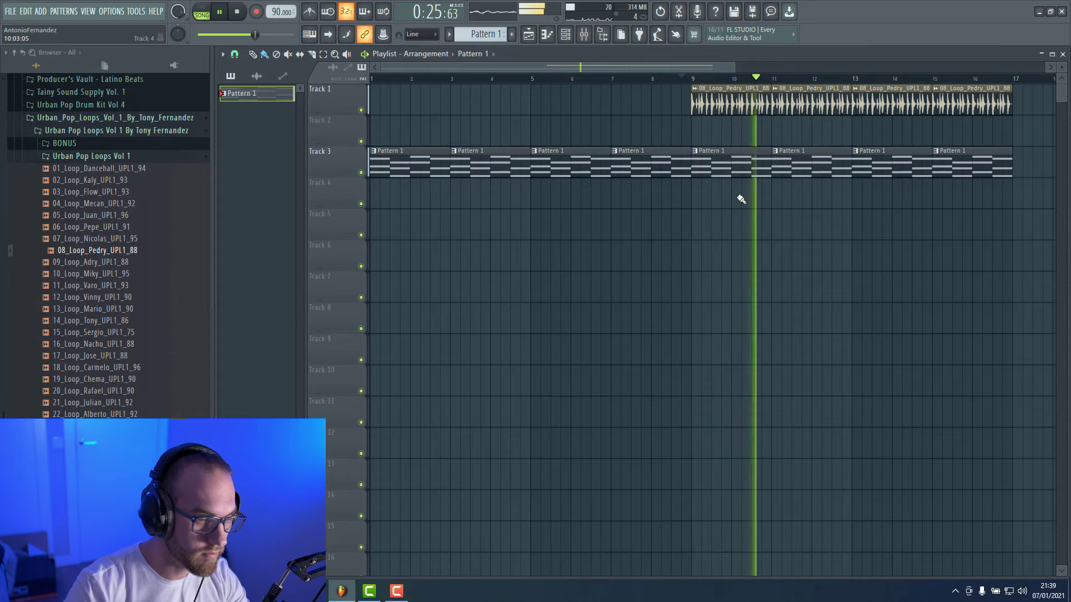
key("space")
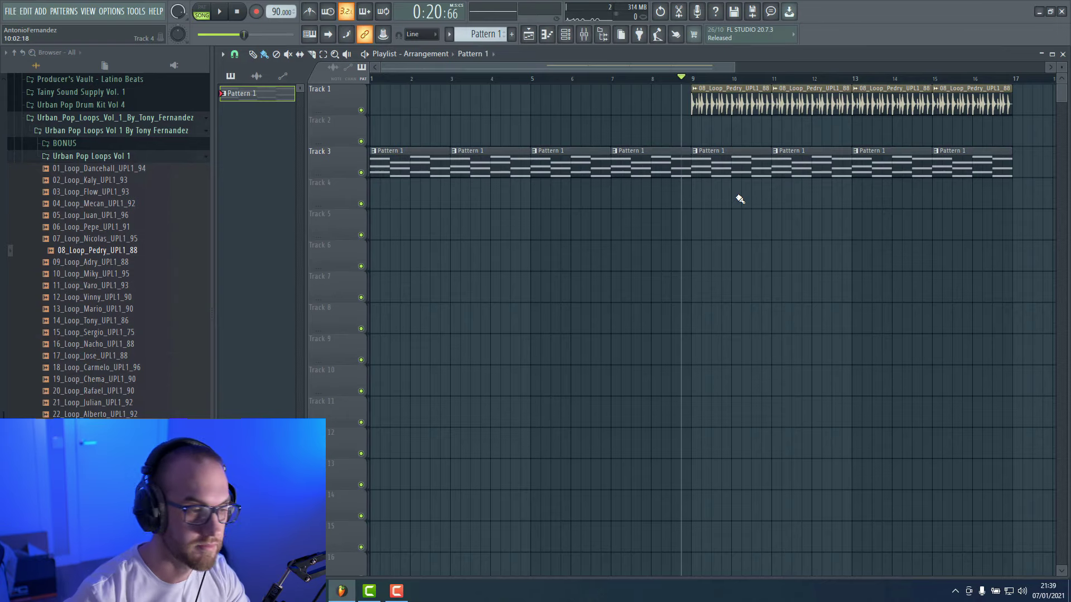
Add a second Serum instrument to the channel rack.
left_click(564, 34)
left_click(423, 232)
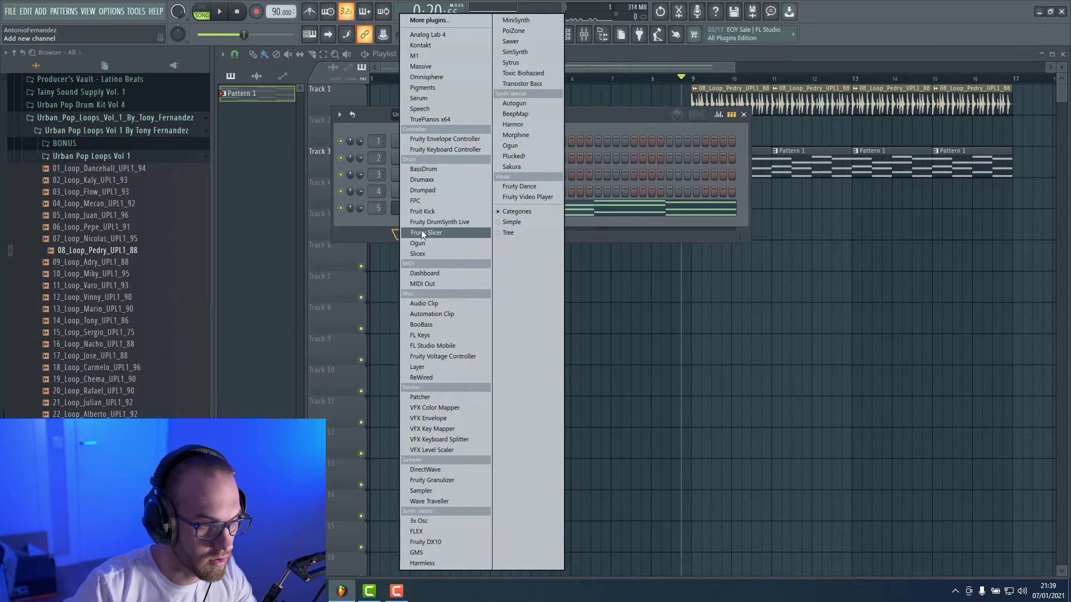
left_click(423, 99)
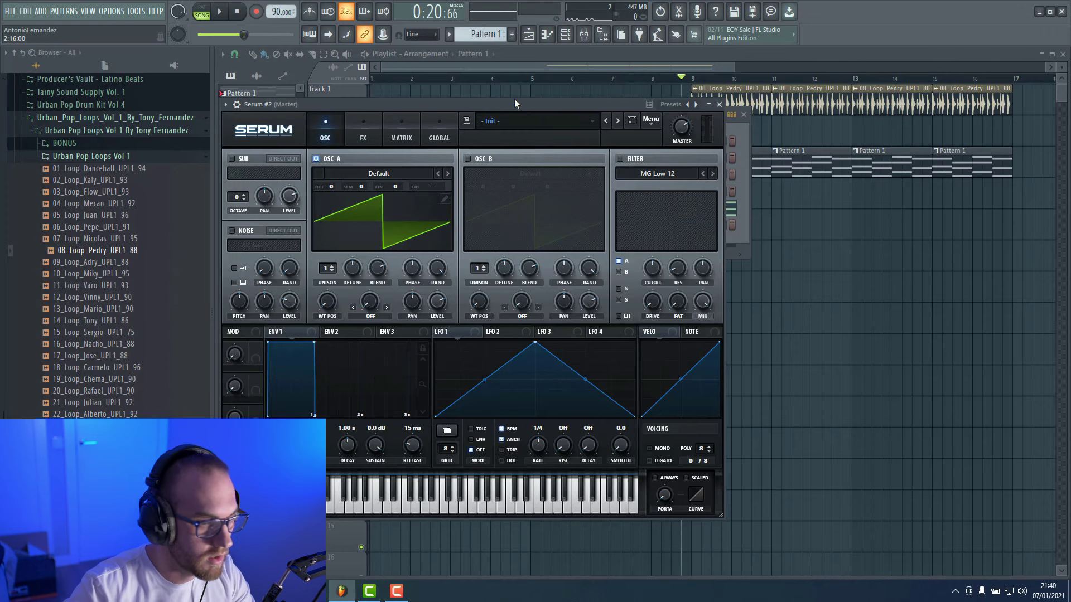
Load the BELL - Air Bells preset from Echo Sound Works Sphere, Bells and Chimes, and audition a note.
left_click(515, 122)
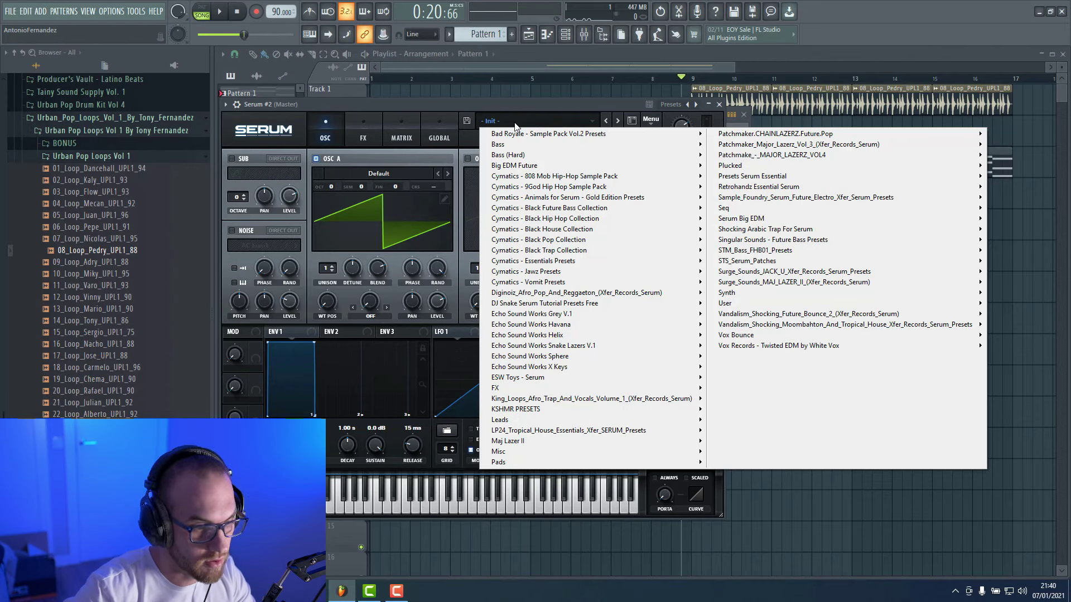
mouse_move(545, 369)
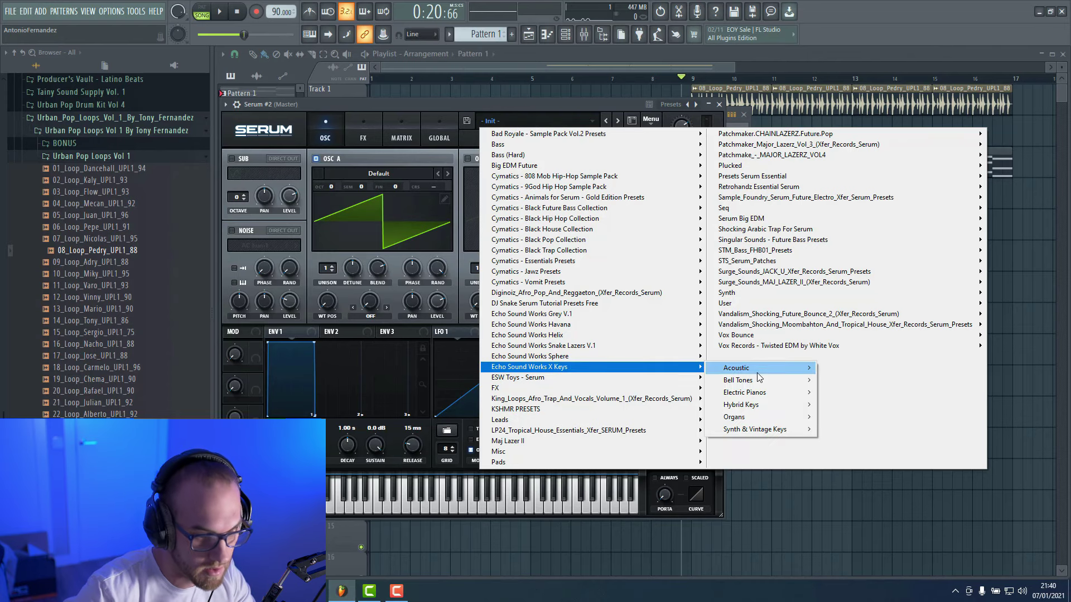
mouse_move(750, 393)
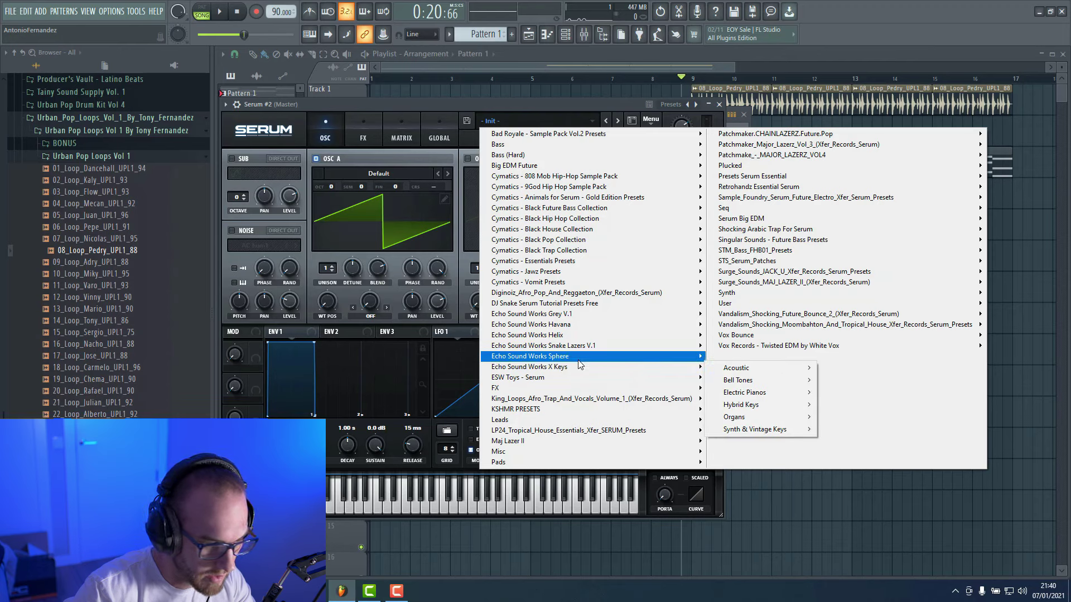
mouse_move(652, 358)
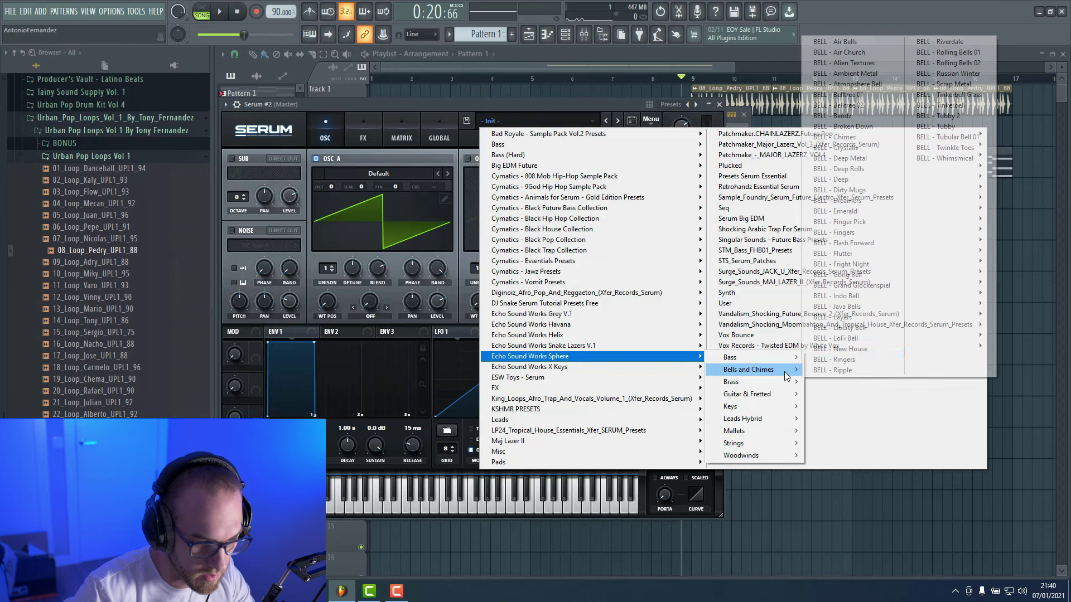
left_click(855, 41)
left_click(473, 506)
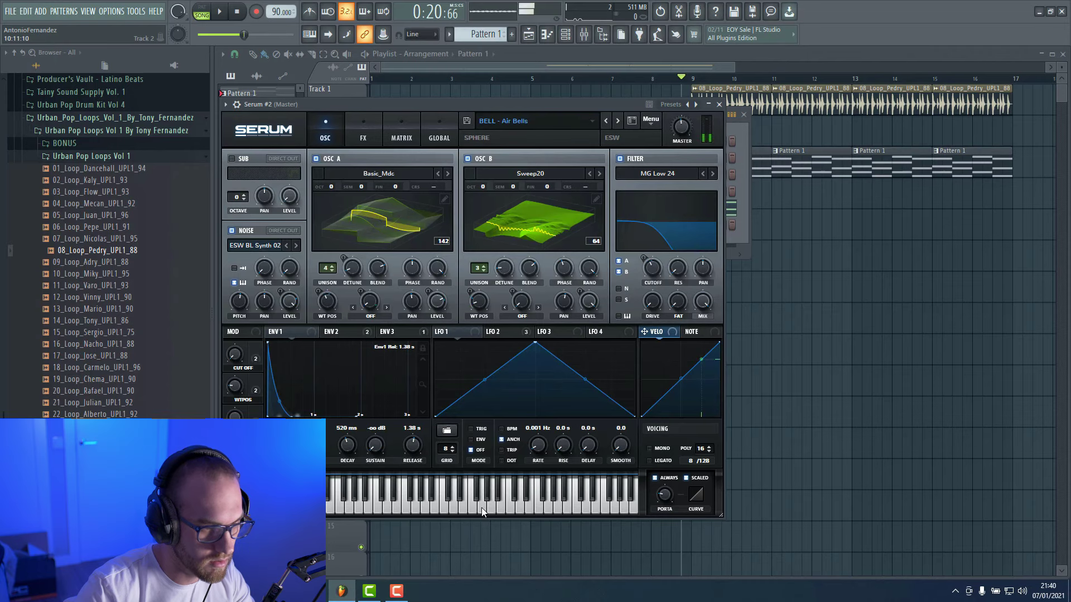
Advance the preset two places to BELL - Alien Textures, audition it and close the instrument window.
left_click(619, 120)
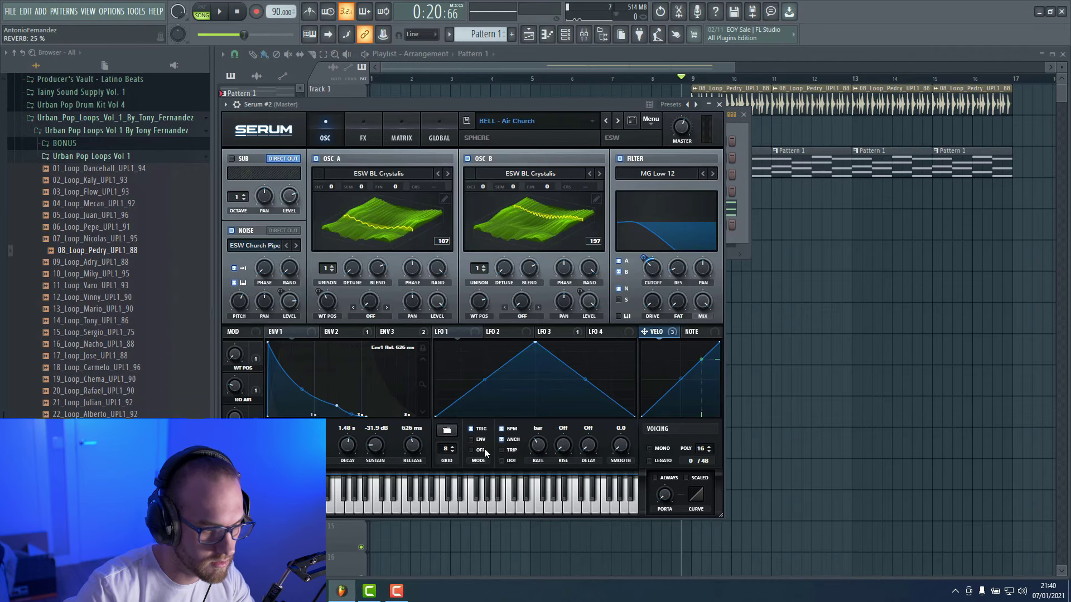
left_click(618, 120)
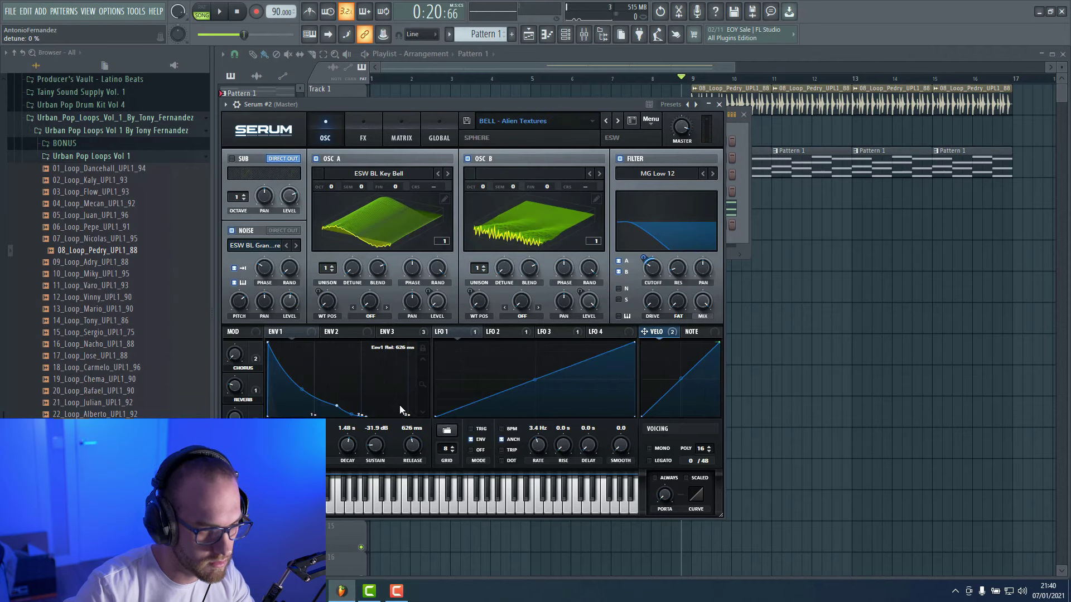
left_click(453, 504)
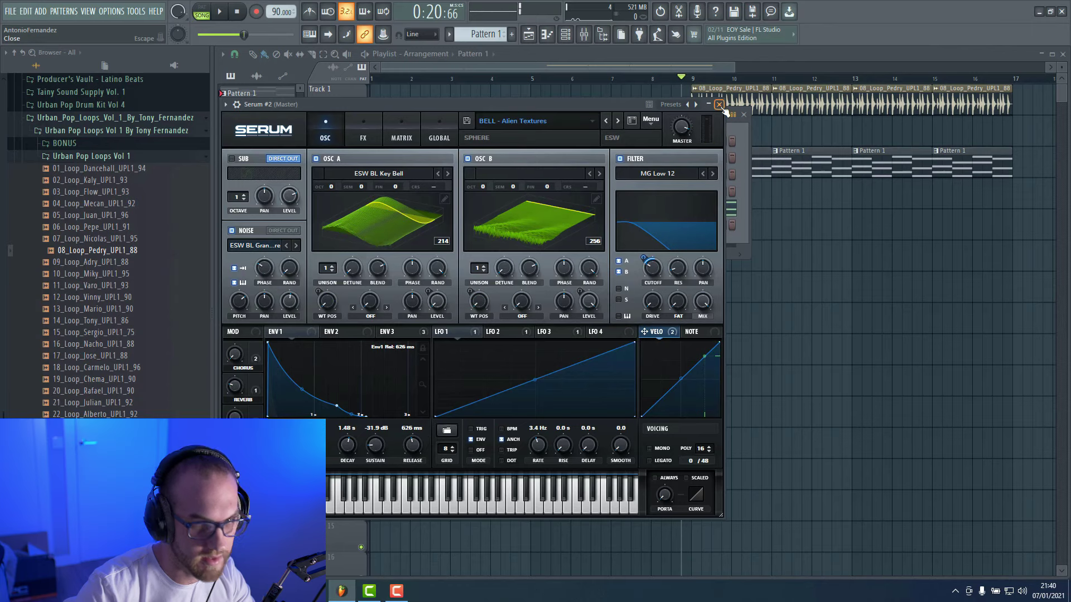
left_click(719, 104)
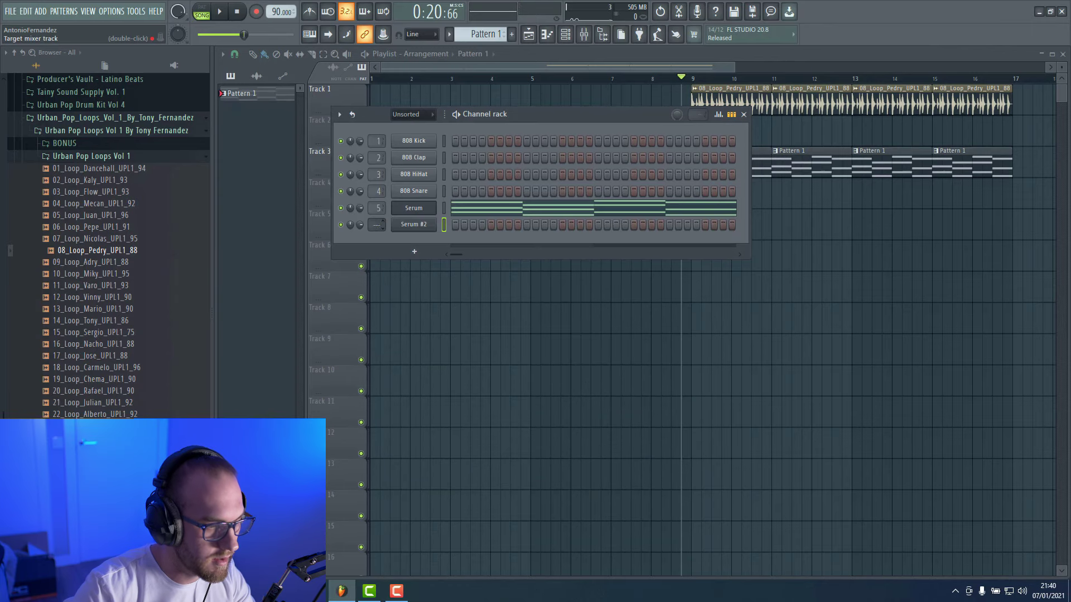
Open the piano roll of Serum #2 and place short A4, C5 and E5 notes in the first half of bar 1.
right_click(444, 224)
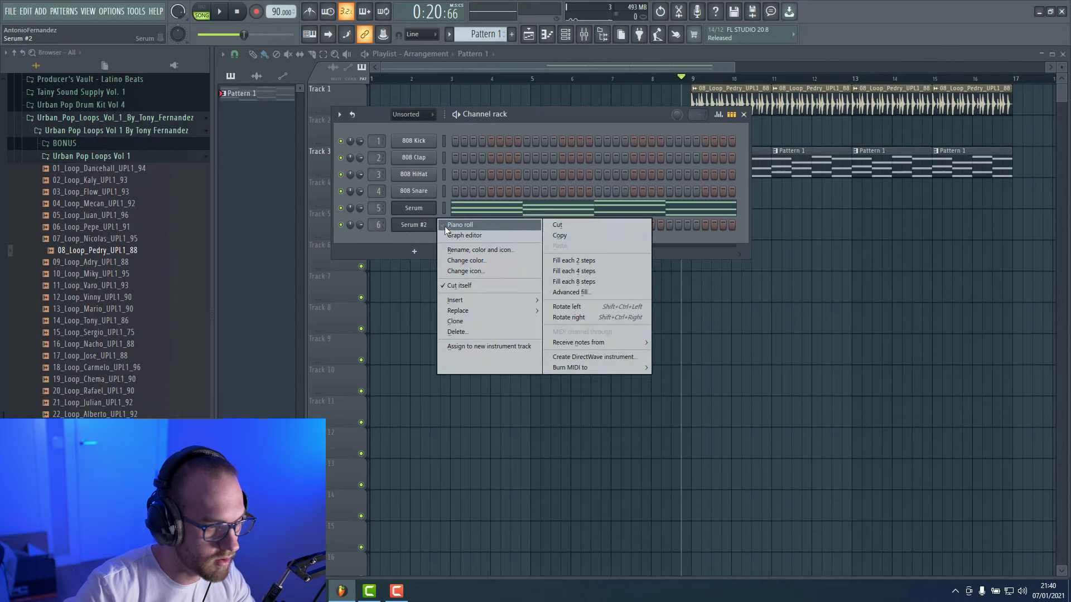
left_click(449, 227)
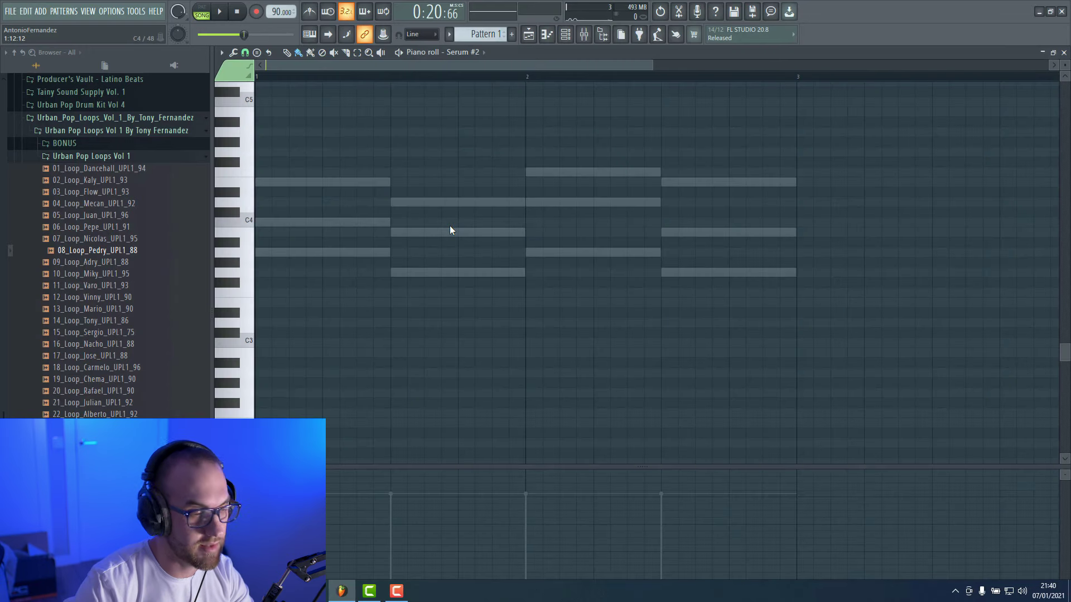
scroll(307, 304, "up", 3)
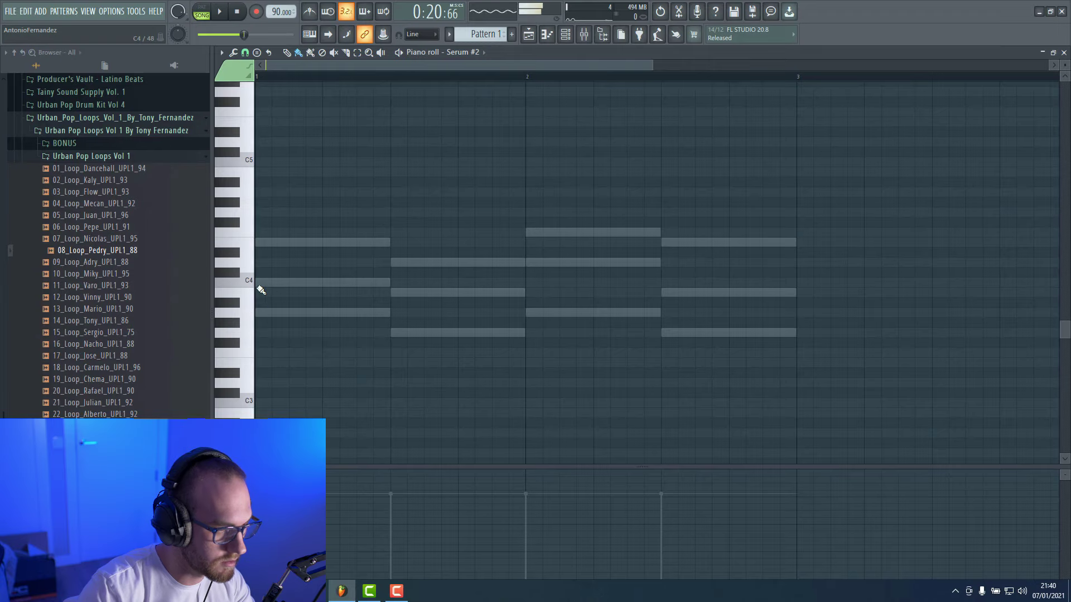
scroll(290, 323, "up", 2)
scroll(313, 216, "up", 3)
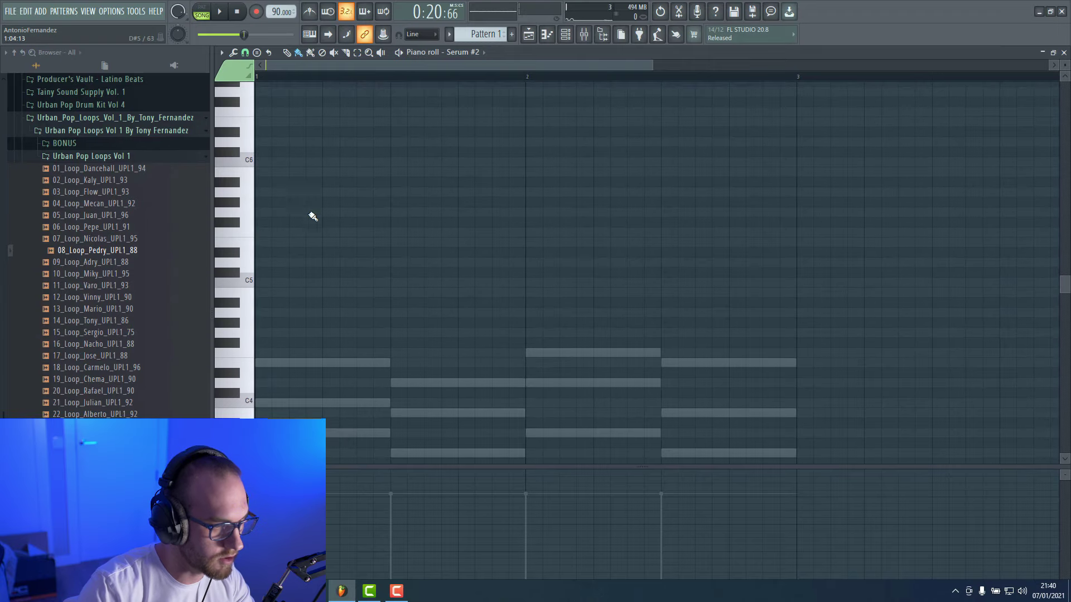
left_click(259, 312)
left_click_drag(387, 315, 271, 314)
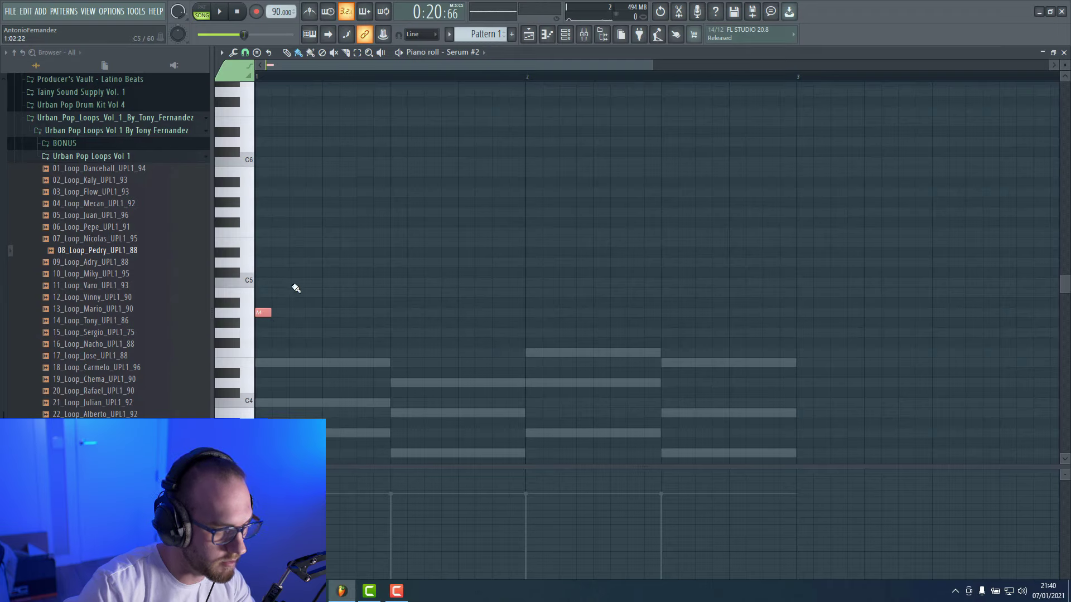
left_click(296, 283)
left_click(331, 243)
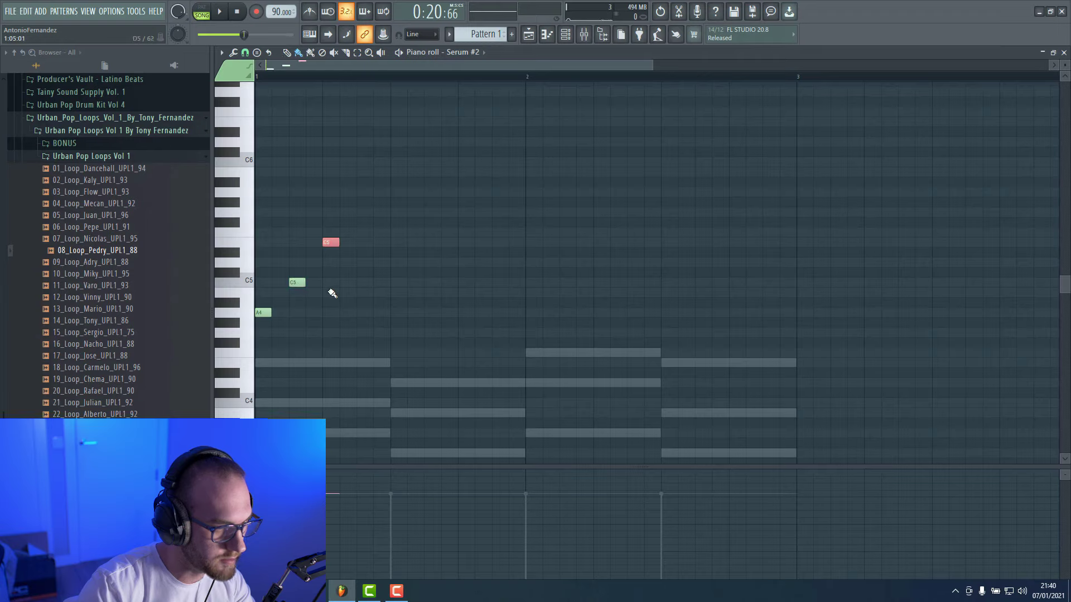
Switch playback to pattern mode and play the three bell notes against the chords a few times.
left_click(201, 8)
key("space")
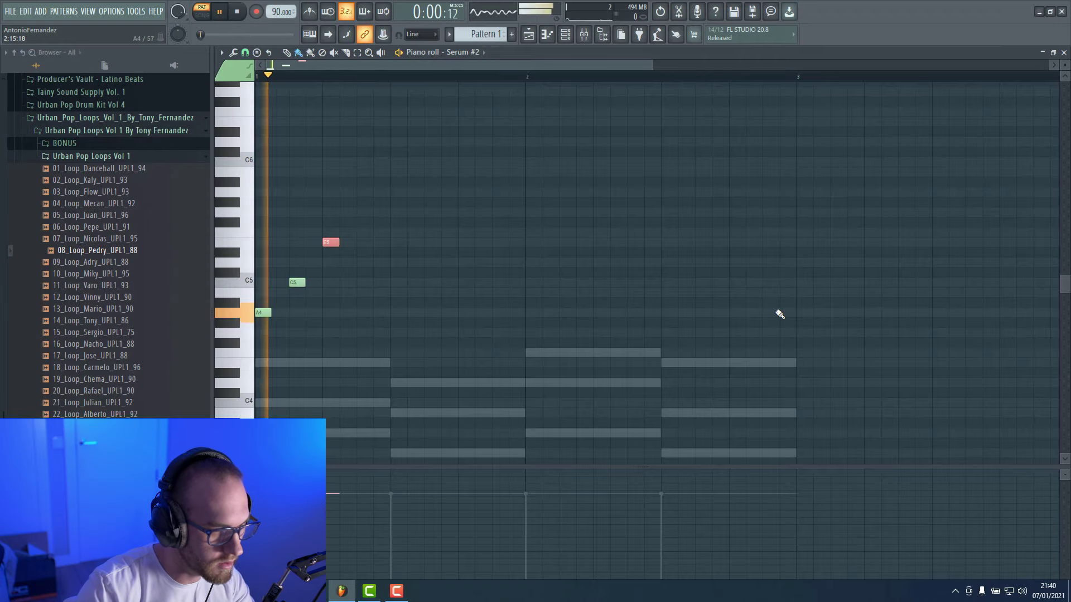
key("space")
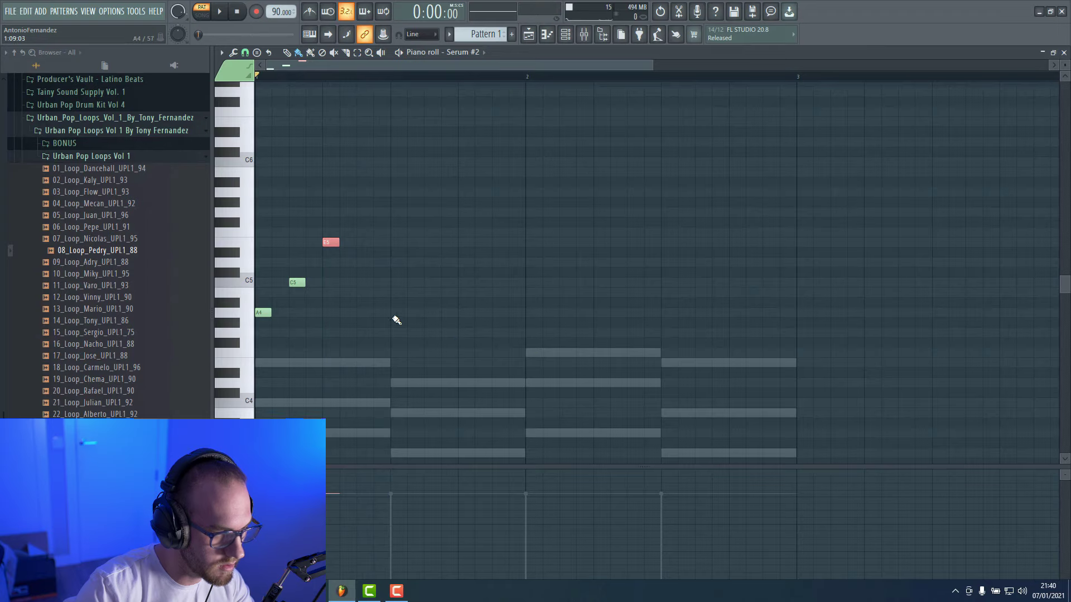
key("space")
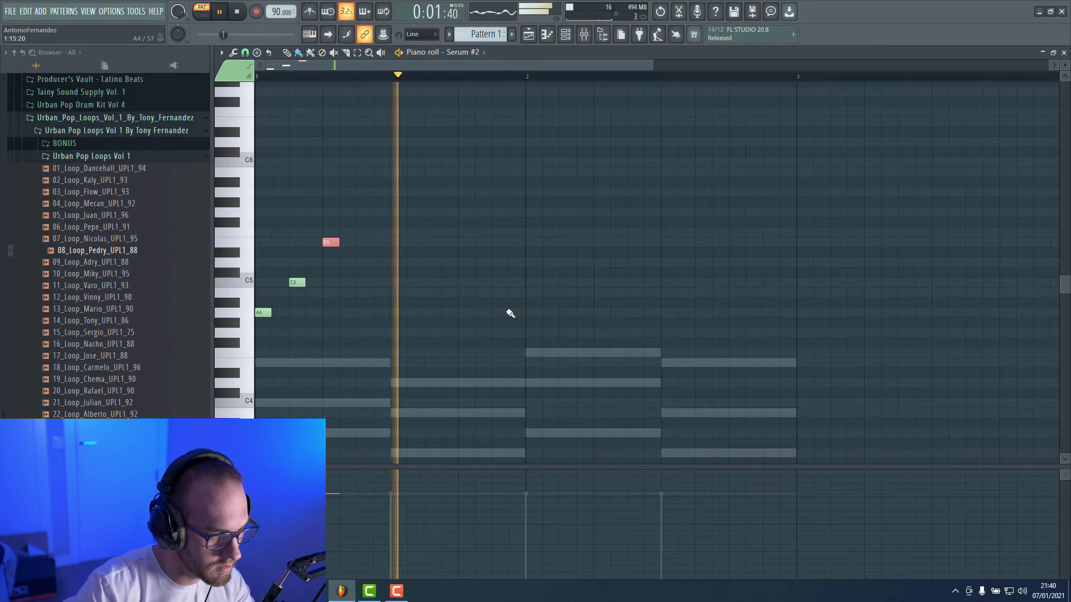
key("space")
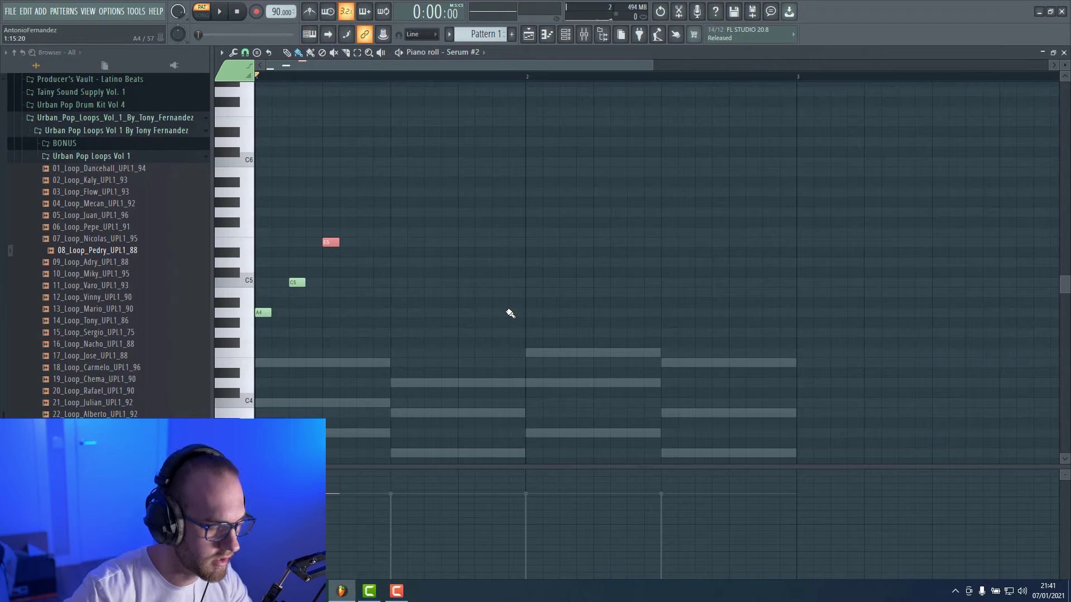
key("space")
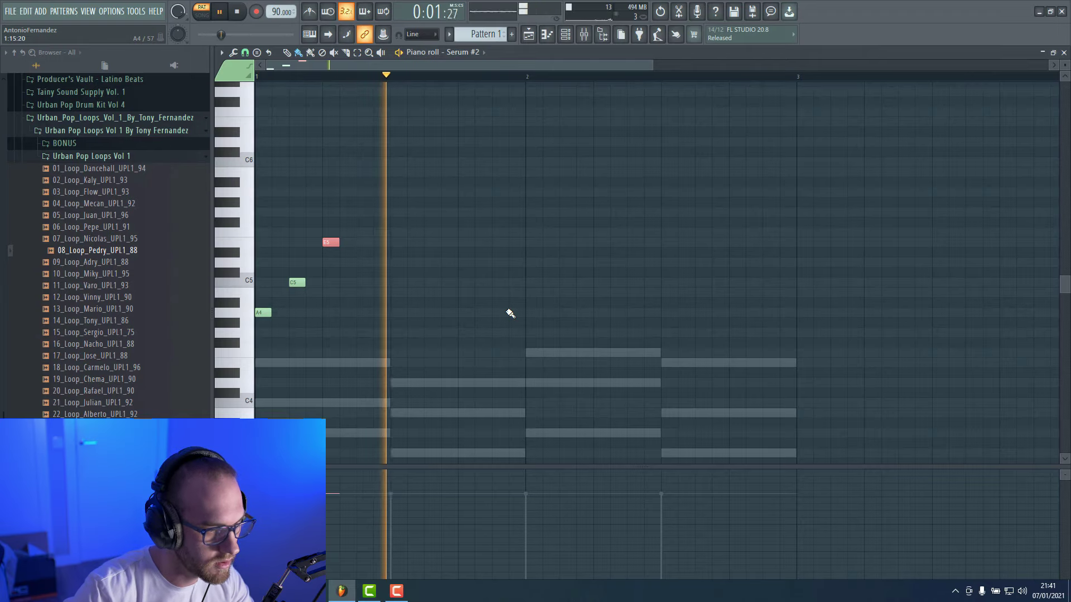
Add short F5 and E5 notes in the second half of bar 1 and play the bell melody.
left_click(449, 262)
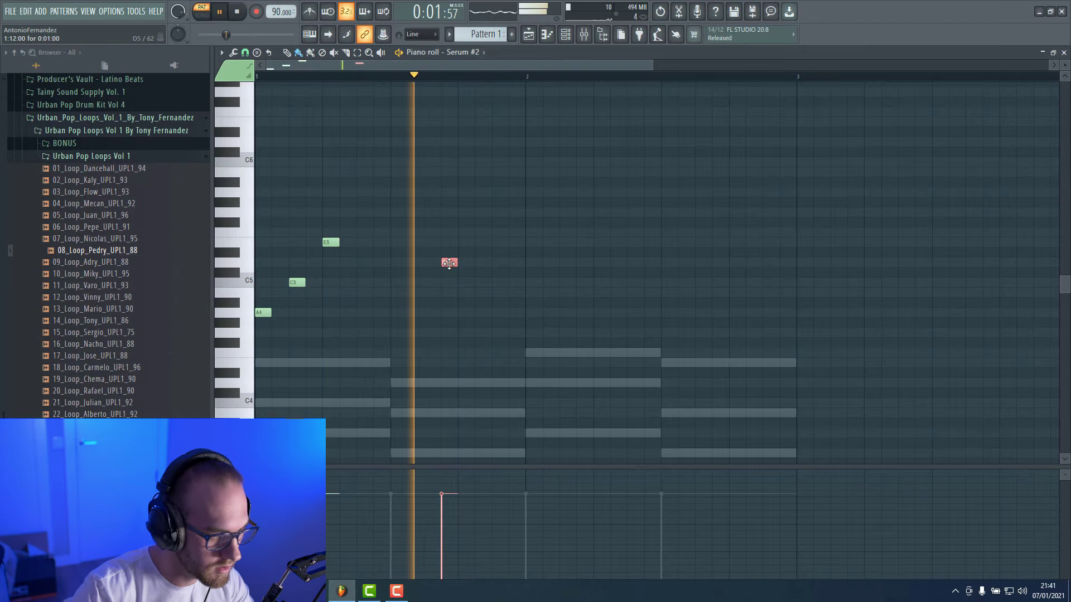
key("space")
left_click_drag(449, 263, 453, 233)
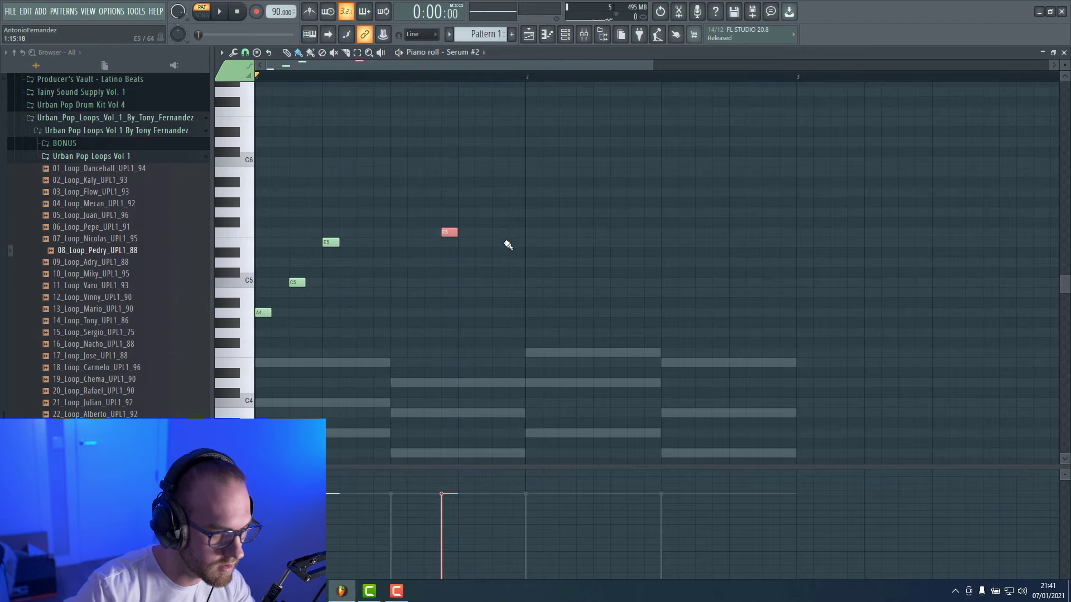
key("space")
left_click(497, 262)
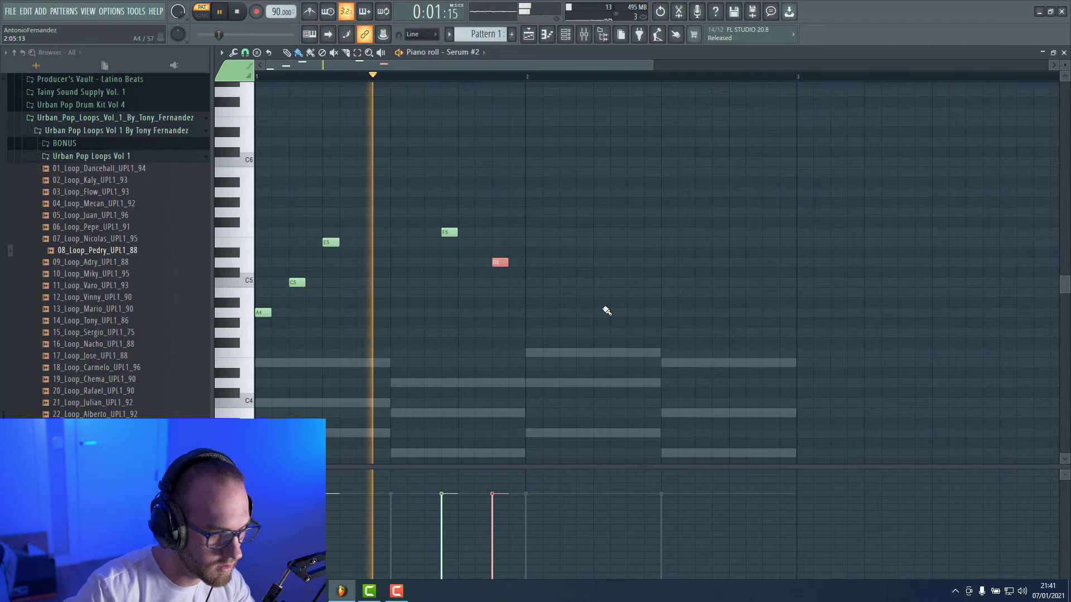
key("space")
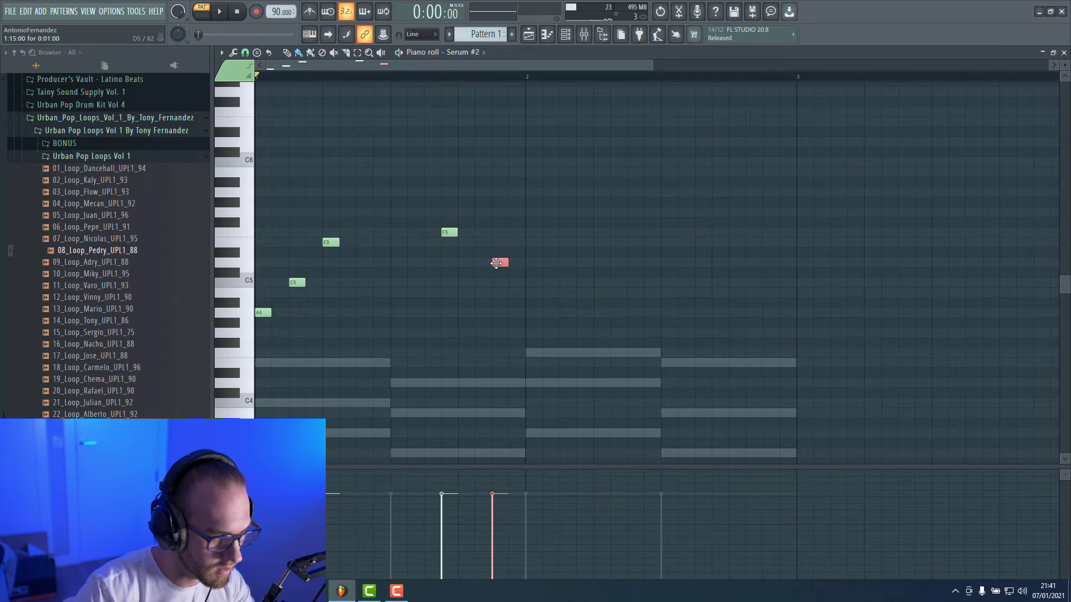
left_click_drag(501, 262, 503, 243)
key("space")
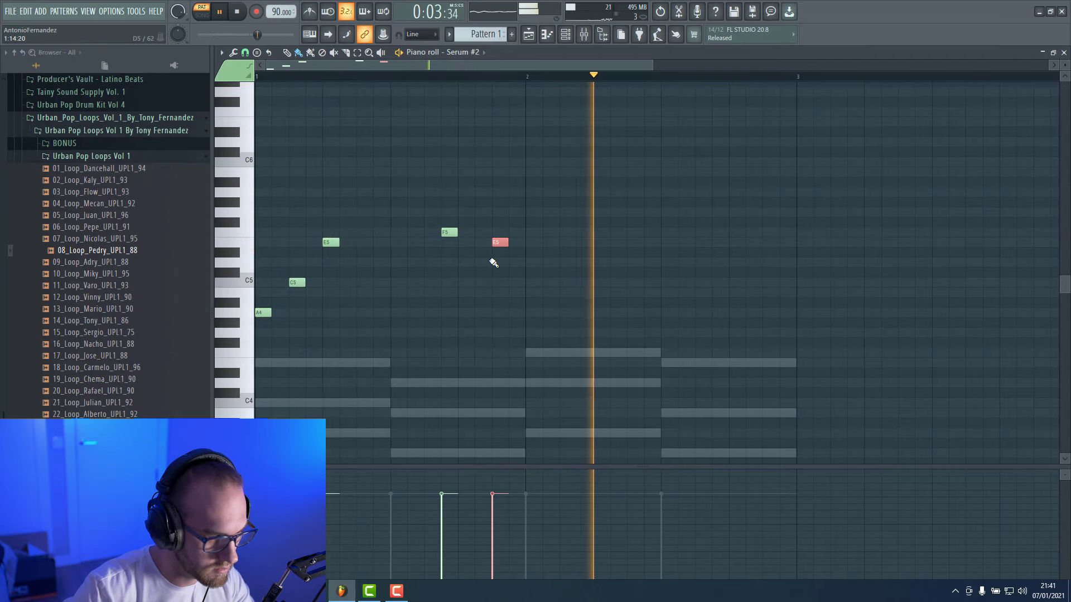
key("space")
Place short A4, C5 and E5 notes in the first half of bar 2 and play the pattern.
key("space")
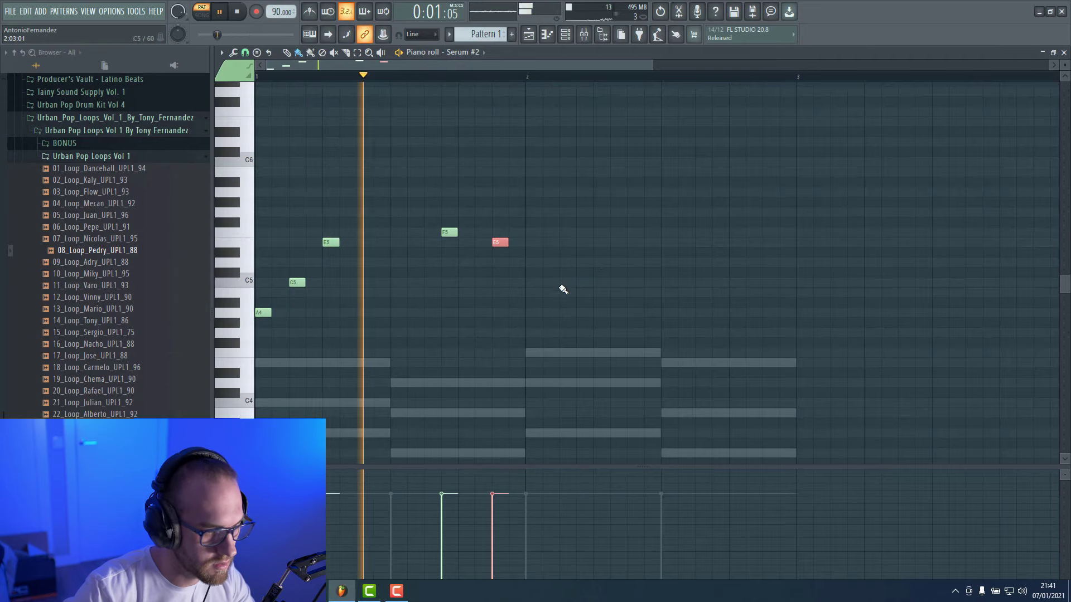
left_click(532, 312)
left_click(566, 282)
key("space")
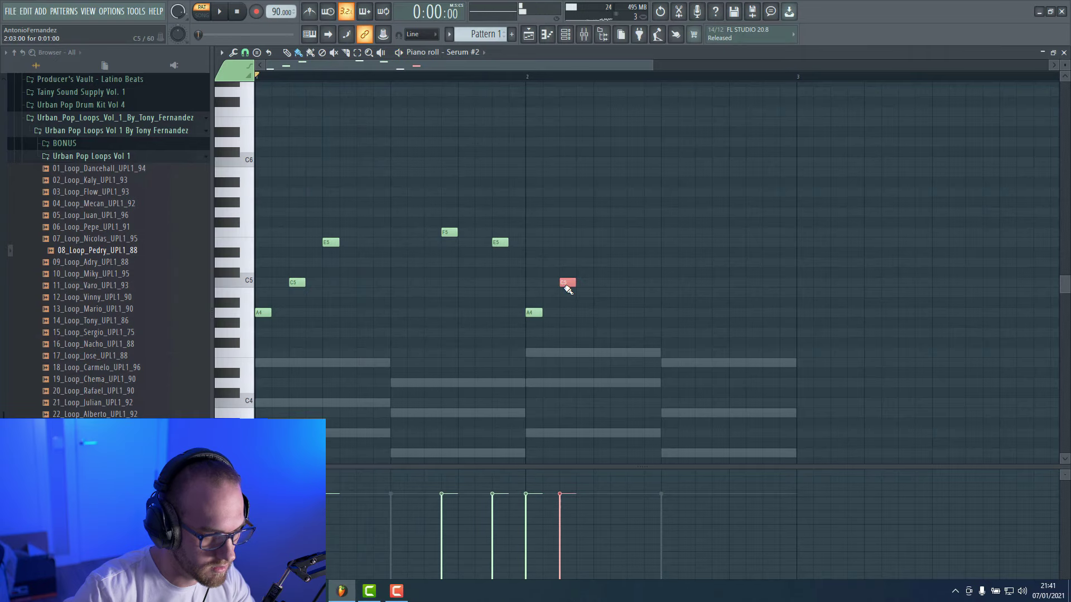
left_click(601, 244)
key("space")
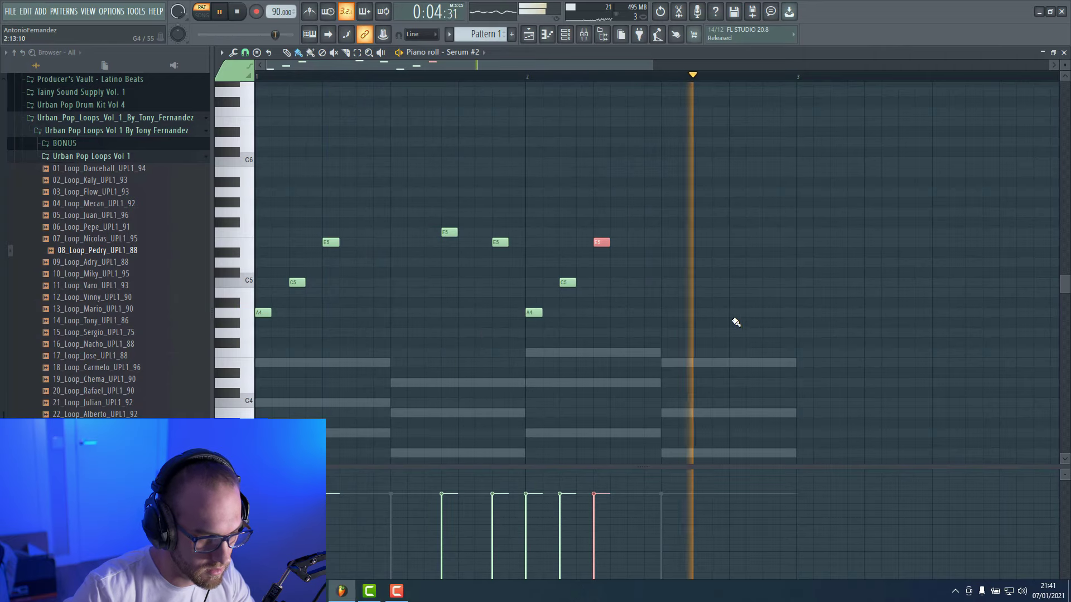
Add short C5 and A4 notes in the second half of bar 2 and play the whole melody.
key("space")
left_click(720, 283)
left_click(771, 313)
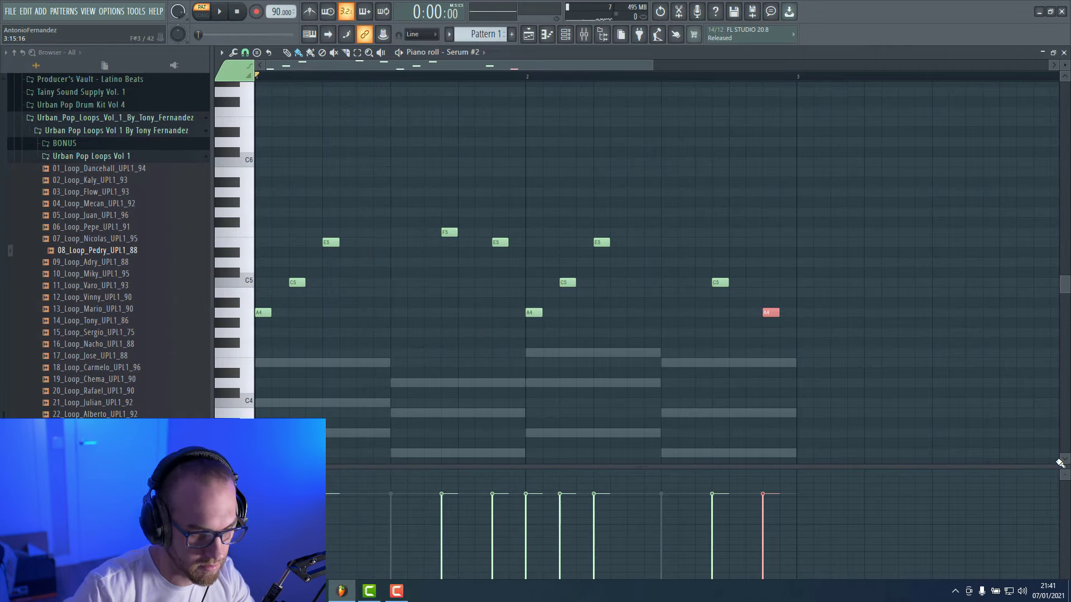
key("space")
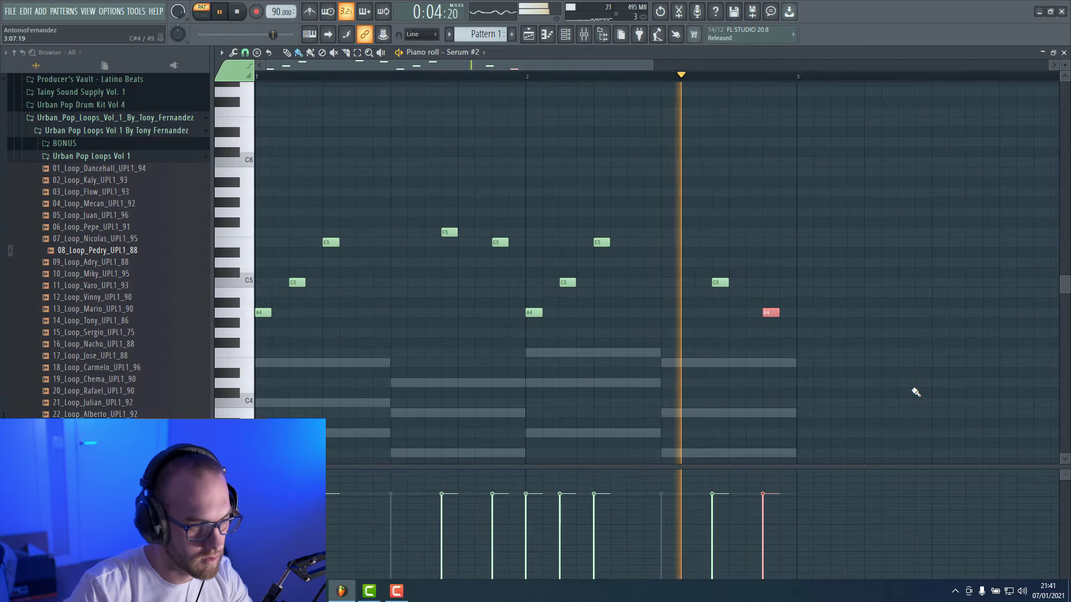
key("space")
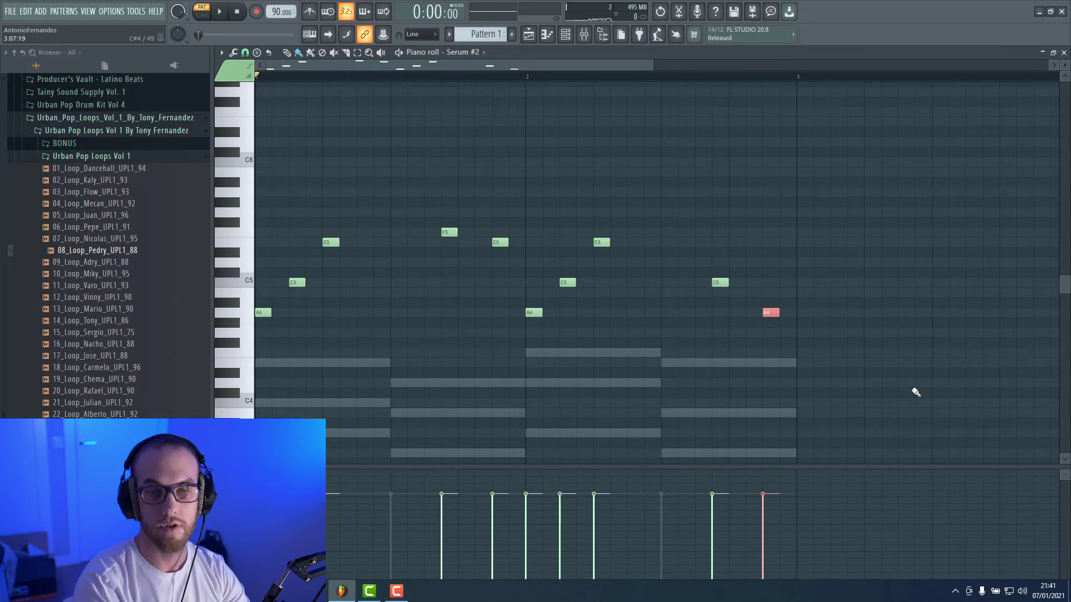
Cut the bell melody from Pattern 1 and paste it into Serum #2 in Pattern 2.
left_click(564, 34)
key("F4")
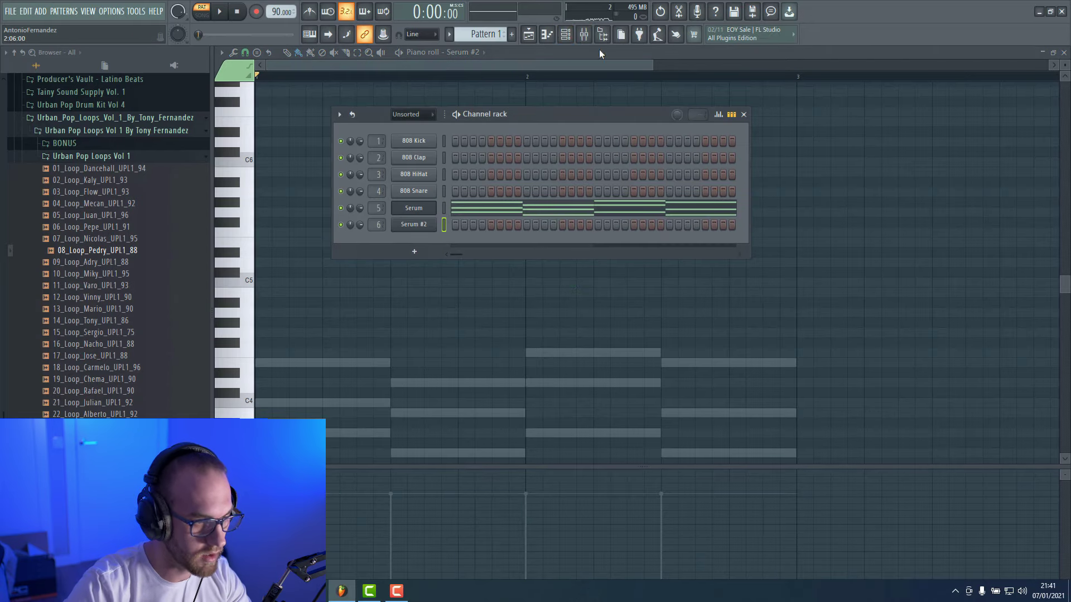
key("ctrl+v")
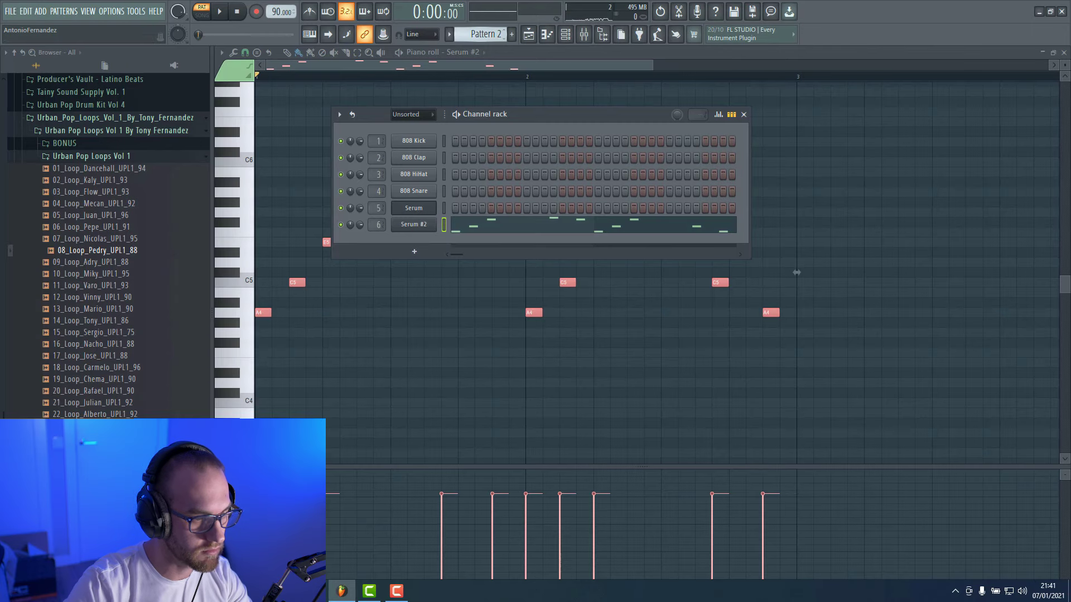
Place four consecutive Pattern 2 clips on playlist Track 4, filling bar 1 up to bar 9, and clear the clip selection.
left_click(531, 34)
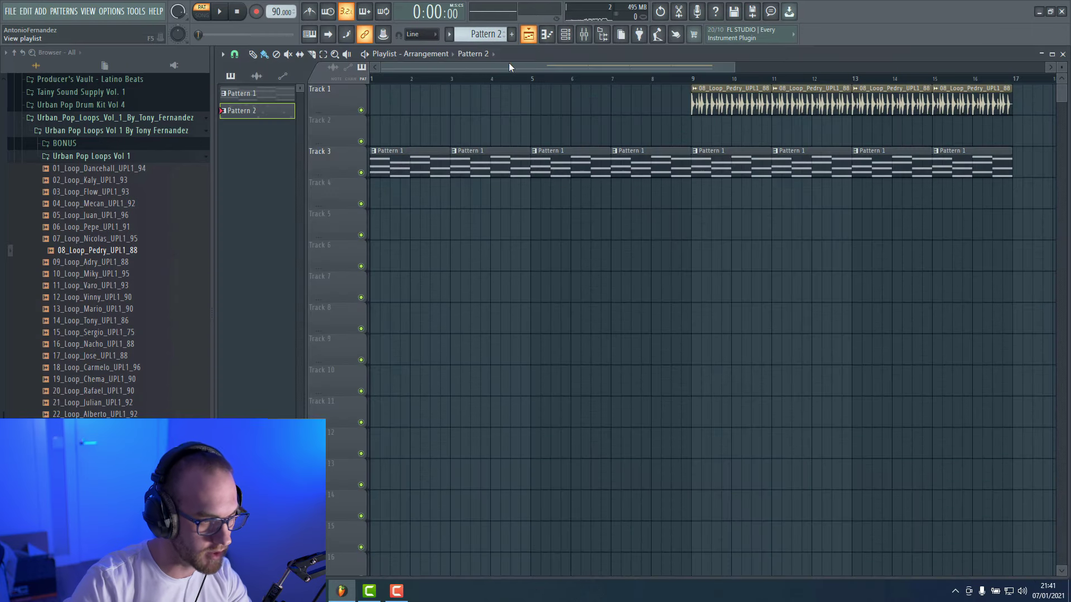
left_click(414, 198)
mouse_move(434, 194)
left_mouse_down()
mouse_move(394, 193)
mouse_move(652, 206)
left_mouse_up()
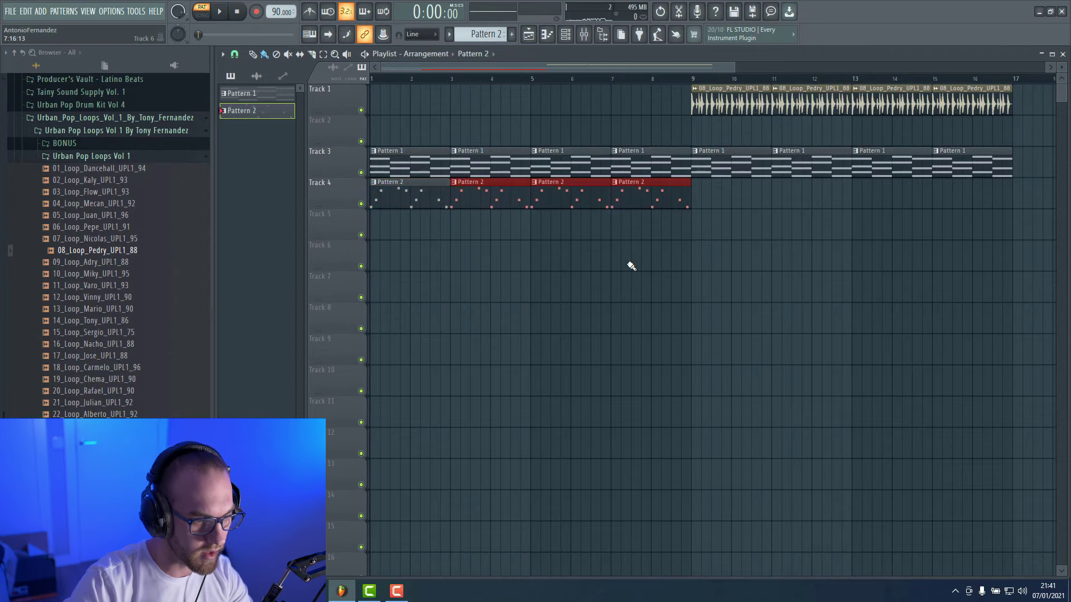
left_click_drag(629, 265, 638, 260)
Switch playback to song mode and play the arrangement from the start to hear the chords with the bell melody.
left_click(201, 15)
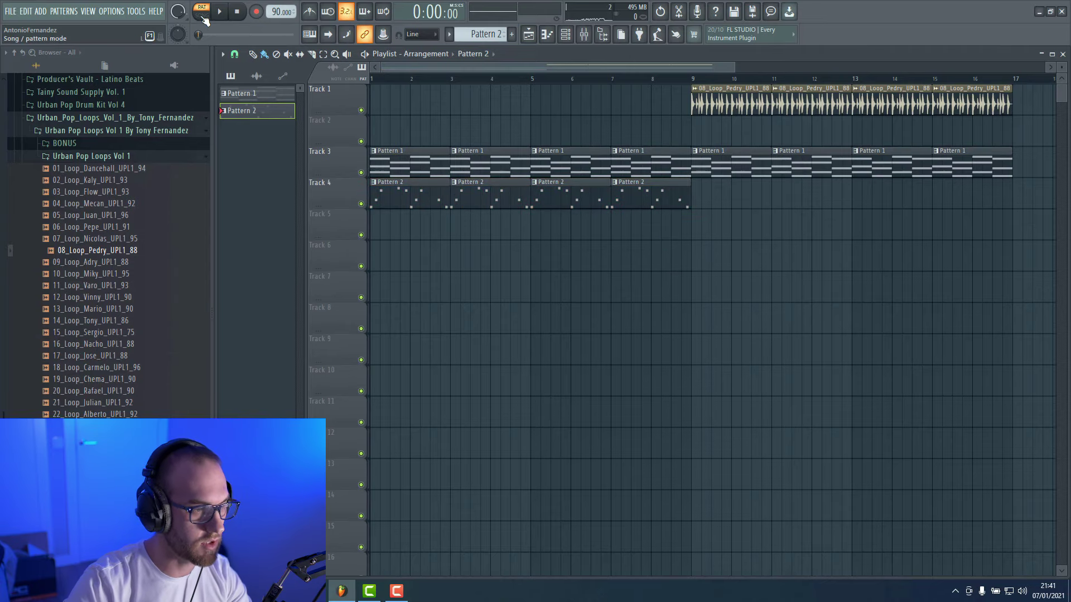
key("space")
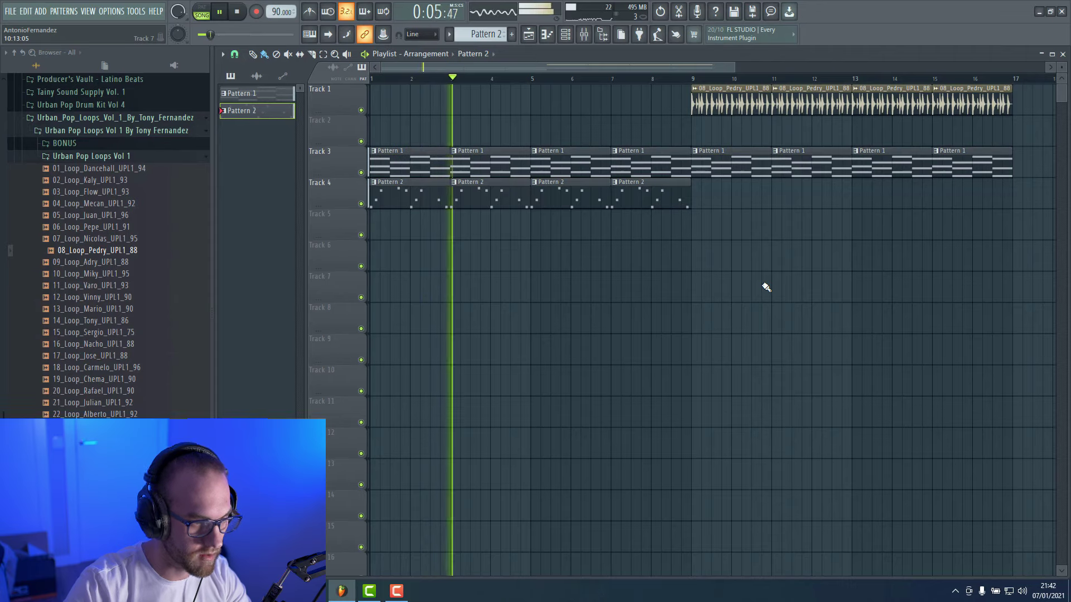
key("space")
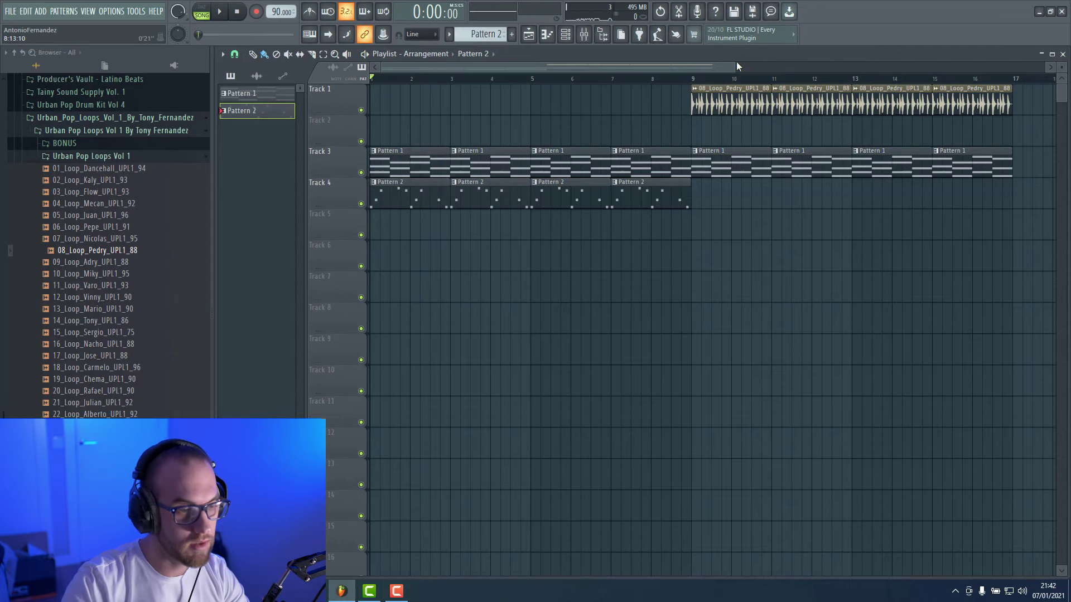
Move the playhead to bar 9 and examine the Pattern 1 Serum chords in the piano roll.
left_click(695, 79)
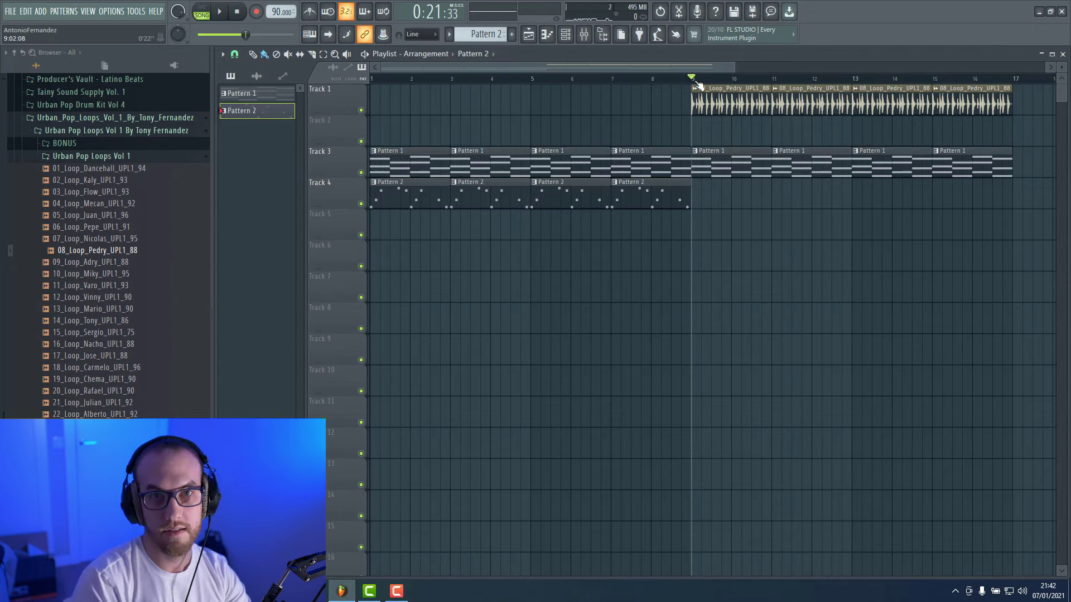
double_click(741, 162)
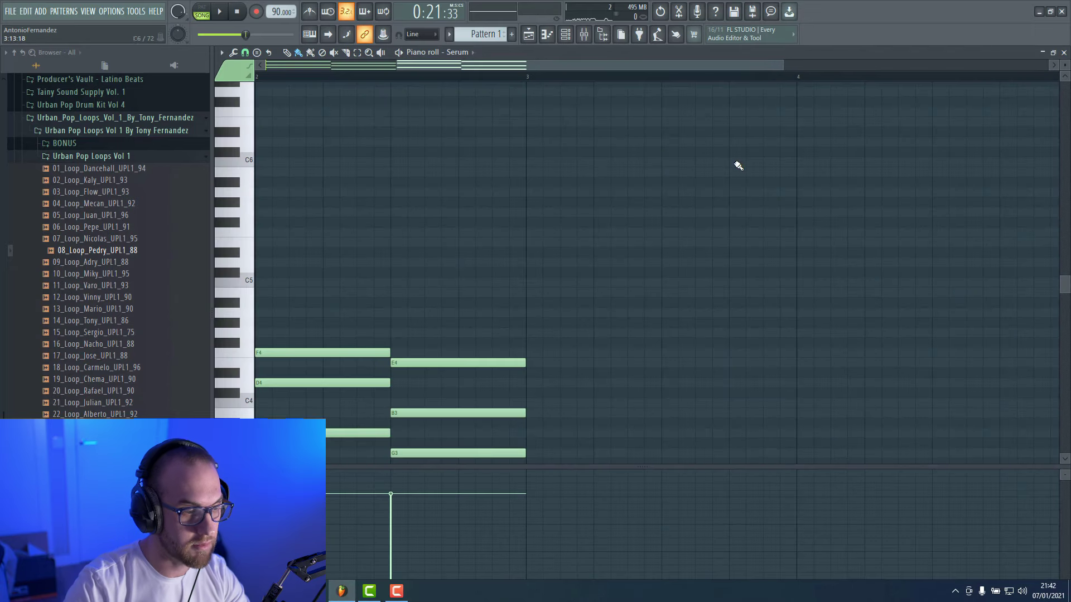
scroll(635, 334, "down", 6)
scroll(636, 334, "up", 4)
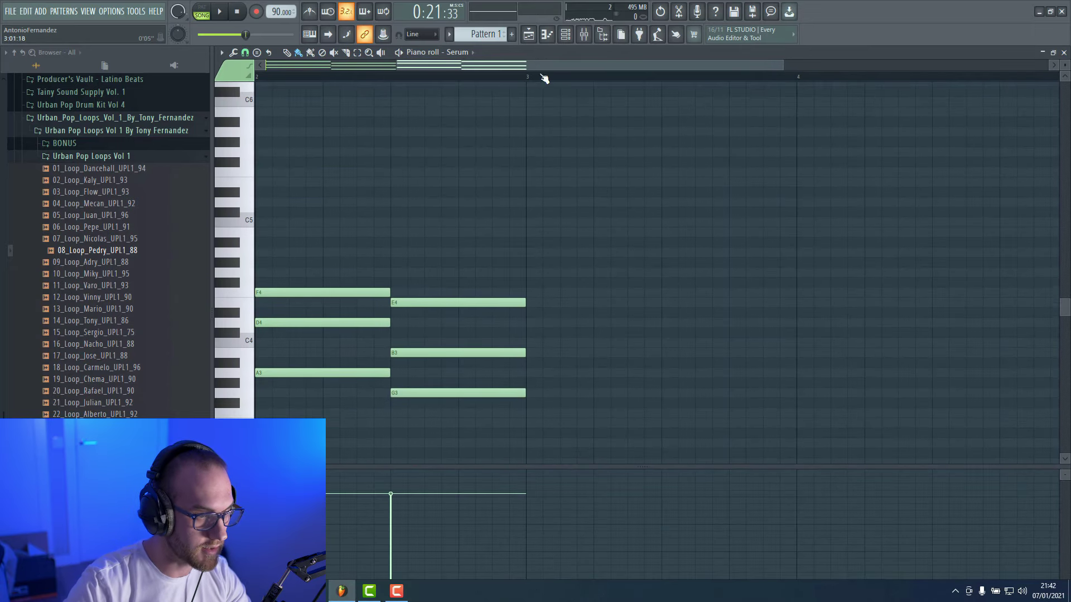
scroll(523, 71, "left", 2)
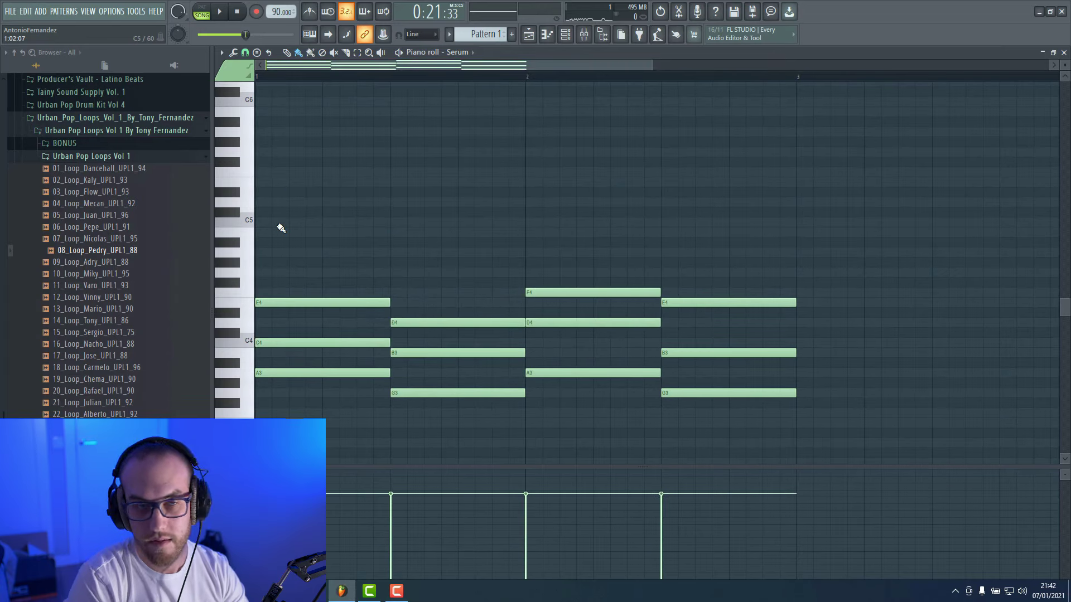
Create Pattern 3, paste a copy of the Pattern 1 Serum chords into its Serum channel and open them in the piano roll.
left_click(565, 34)
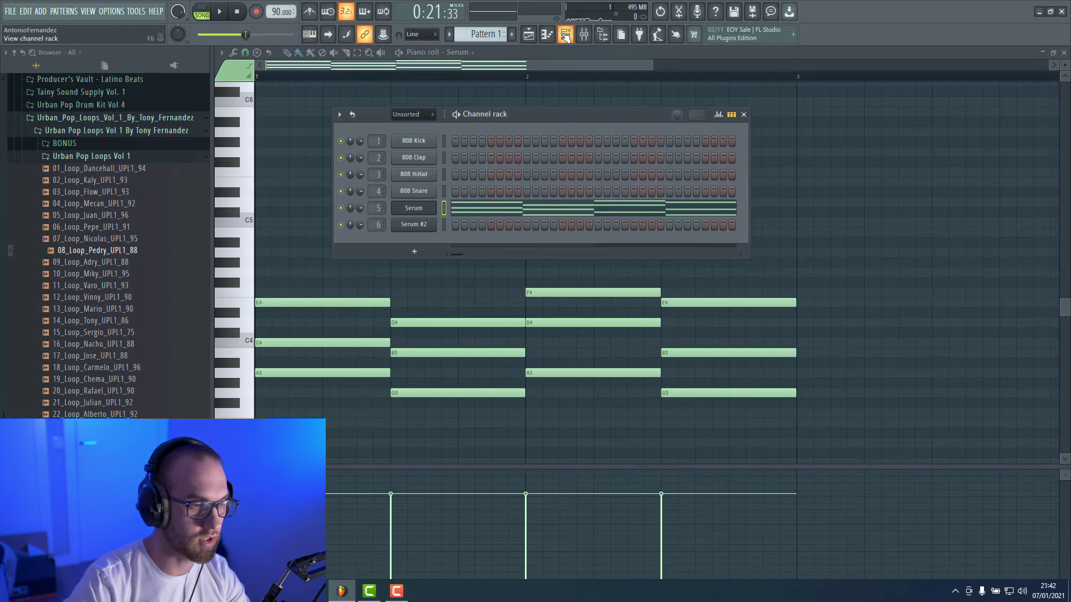
scroll(479, 34, "down", 2)
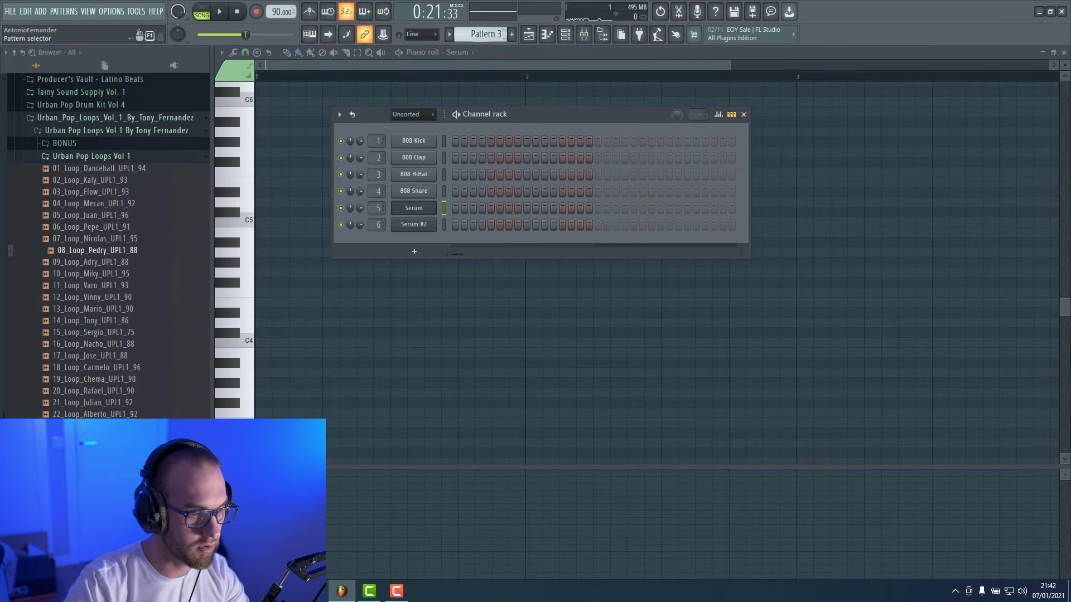
key("ctrl+v")
key("F6")
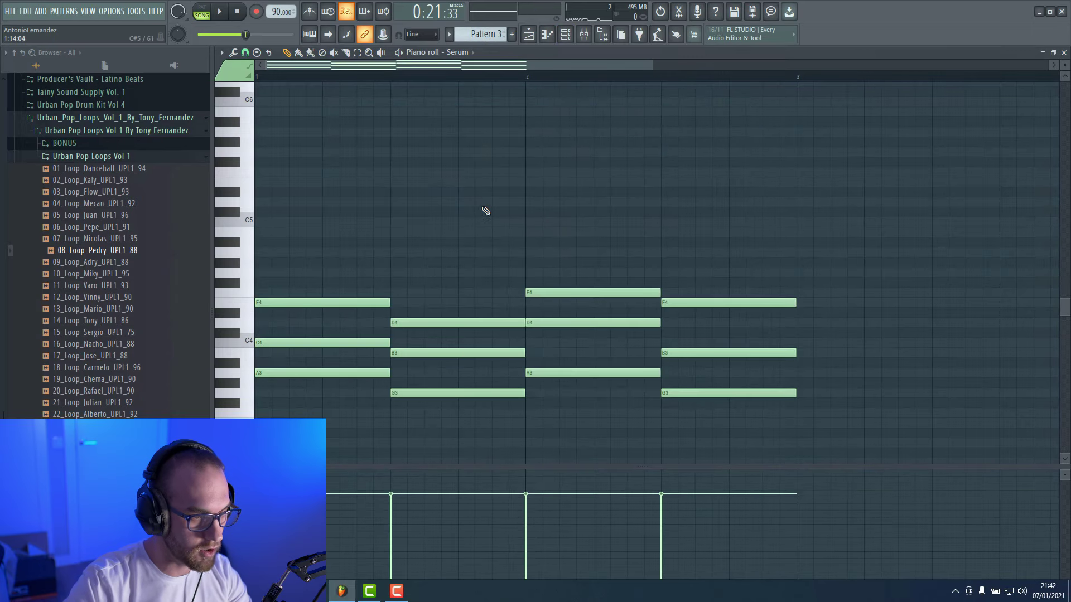
key("F6")
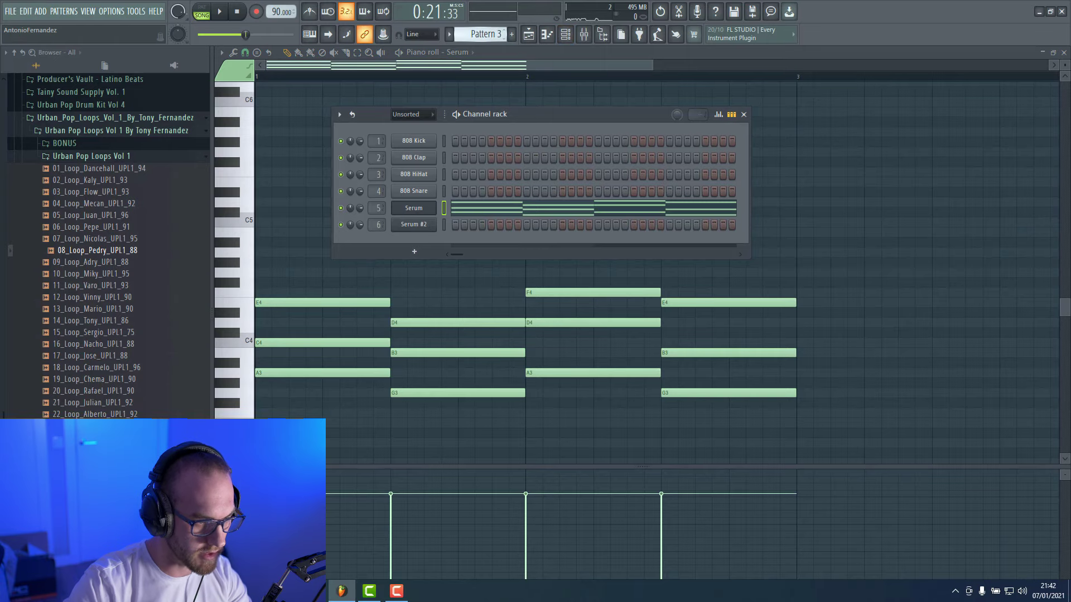
key("F5")
key("F6")
scroll(514, 287, "down", 3)
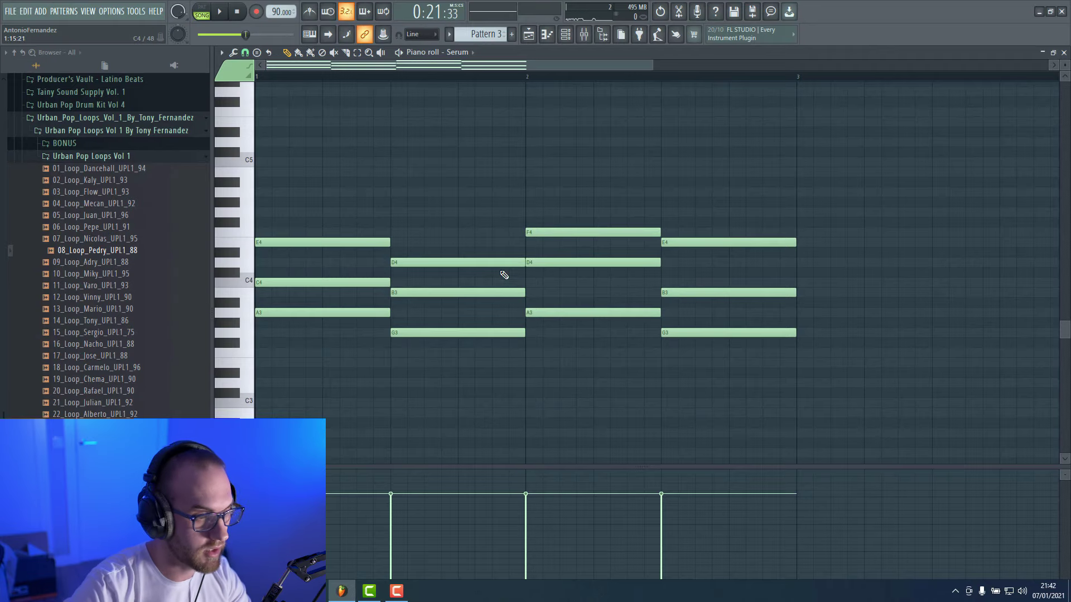
Turn the Pattern 3 chords into one-step stabs, two off-beat hits per chord, and play the pattern in pattern mode.
left_click_drag(333, 198, 842, 407)
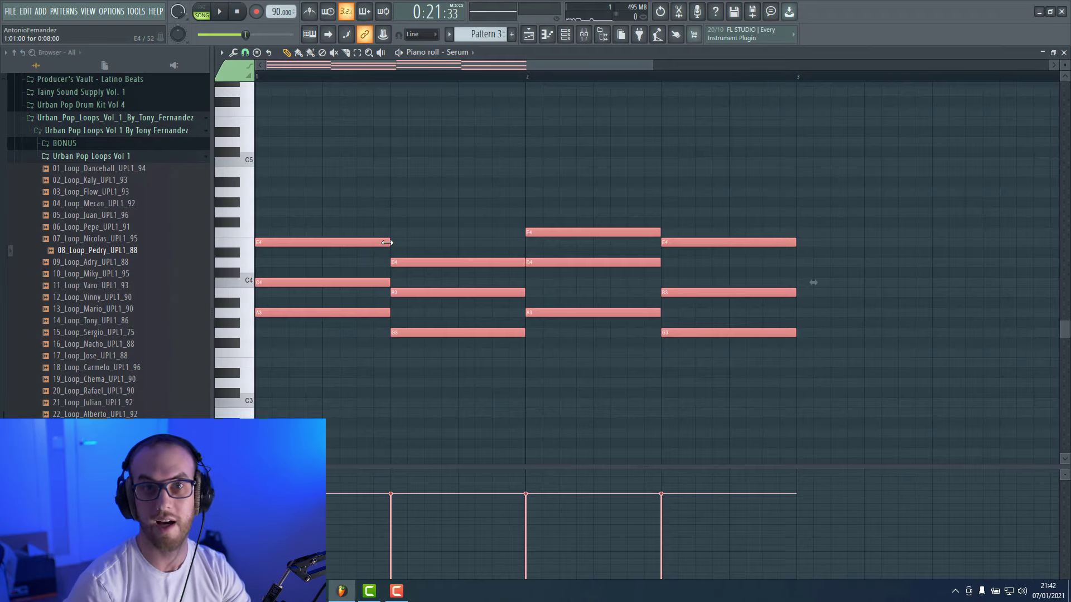
left_click_drag(386, 242, 358, 242)
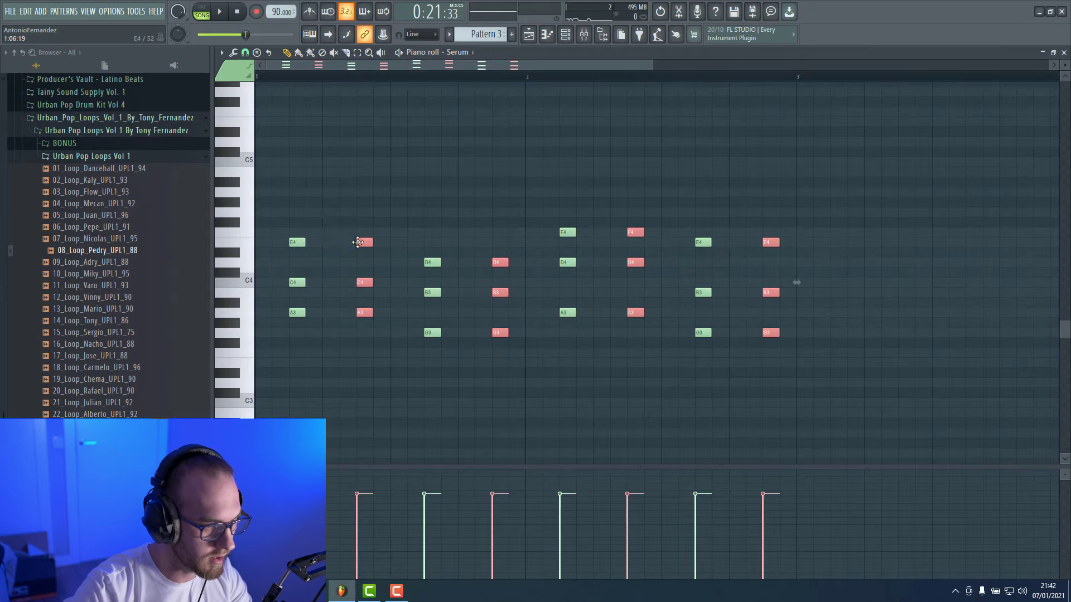
key("ctrl+d")
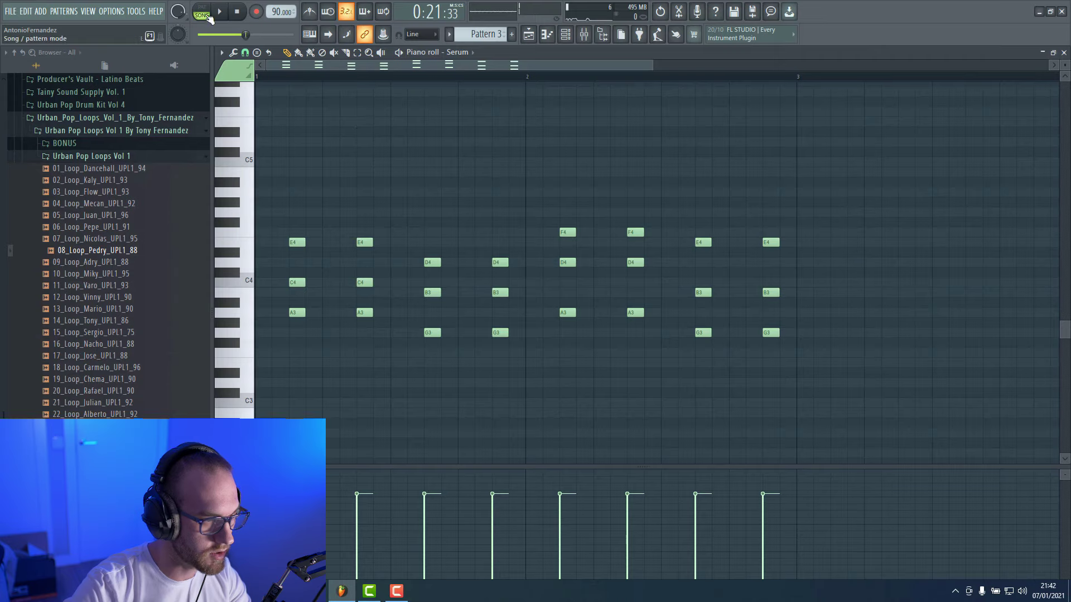
key("l")
key("space")
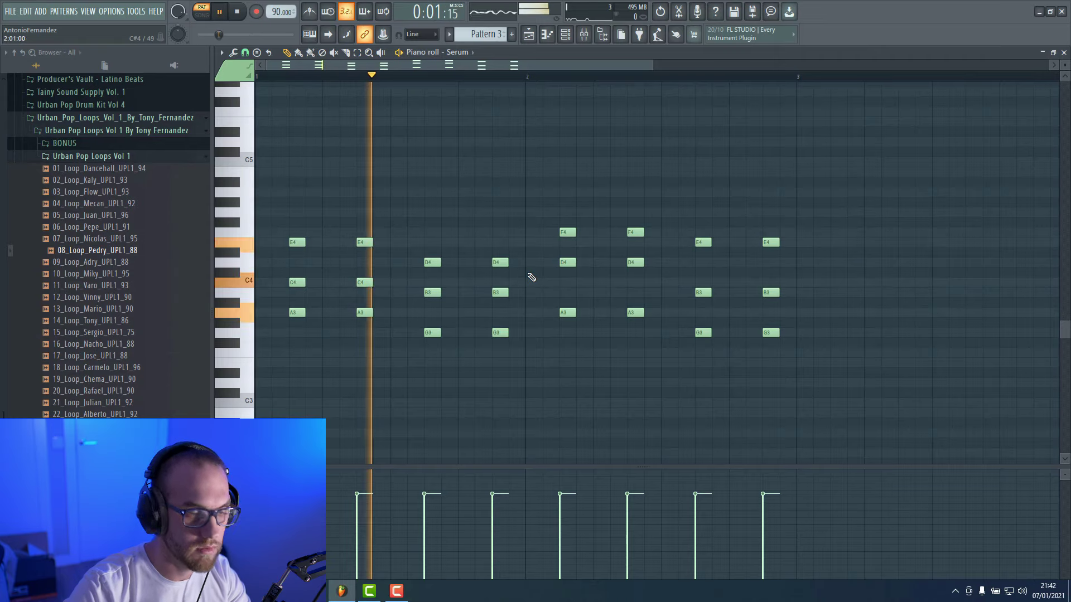
key("space")
Place four consecutive Pattern 3 clips on playlist Track 5 from bar 9 to bar 17 and clear Track 3 over those bars.
left_click(528, 34)
left_click_drag(693, 237, 948, 233)
left_click_drag(727, 170, 957, 166)
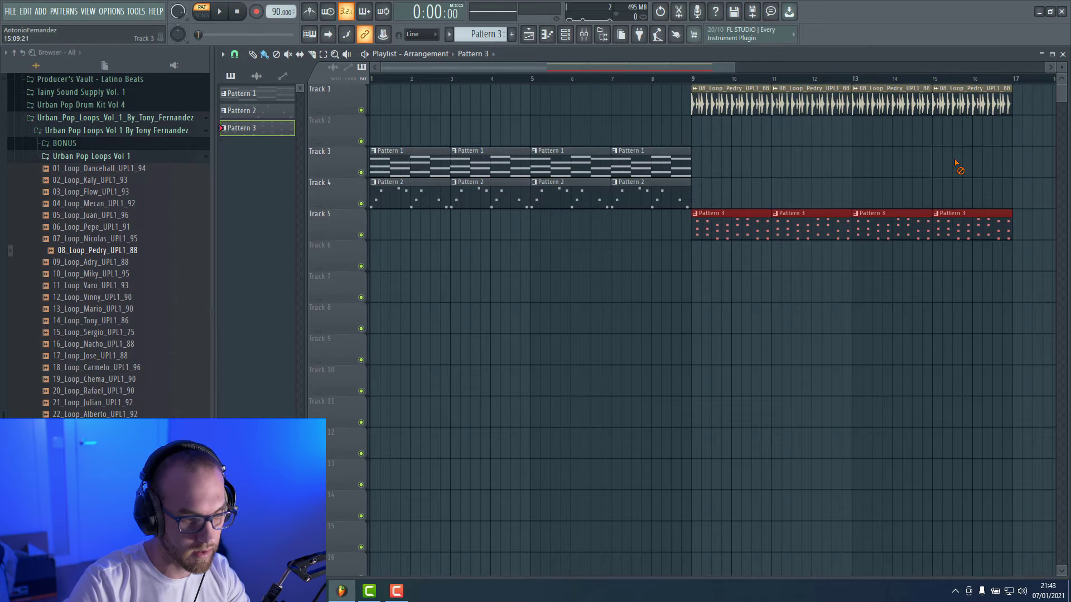
Extend the bell melody on Track 4 with four more Pattern 2 clips from bar 9 to bar 17.
left_click(653, 198)
left_click(695, 199)
left_click_drag(779, 195, 951, 201)
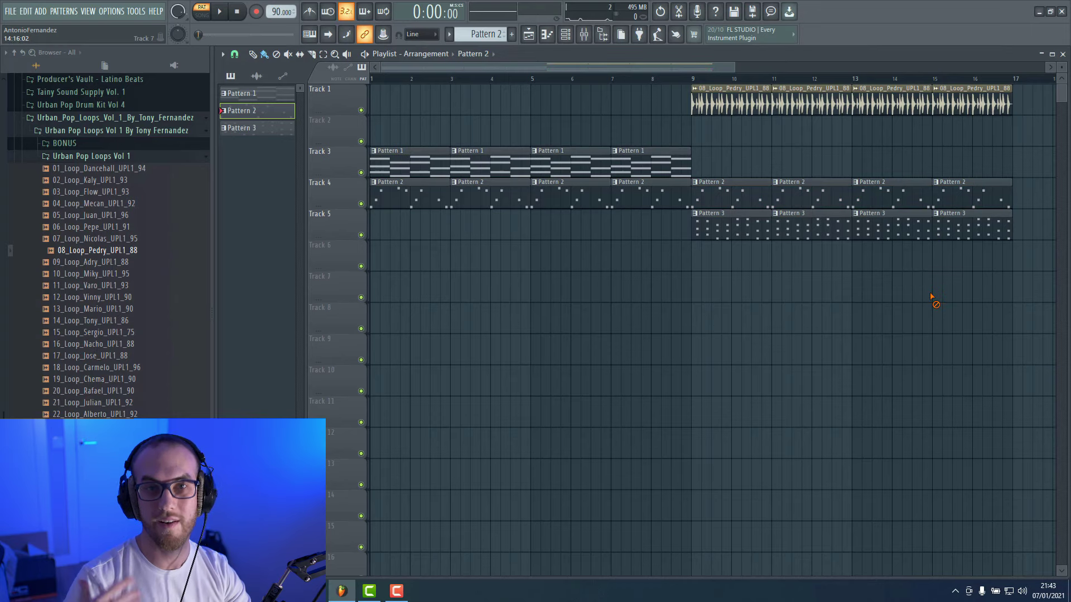
Create Pattern 4 and paste in copies of the Serum #2 bell melody and the sustained Pattern 1 Serum chords.
left_click(565, 34)
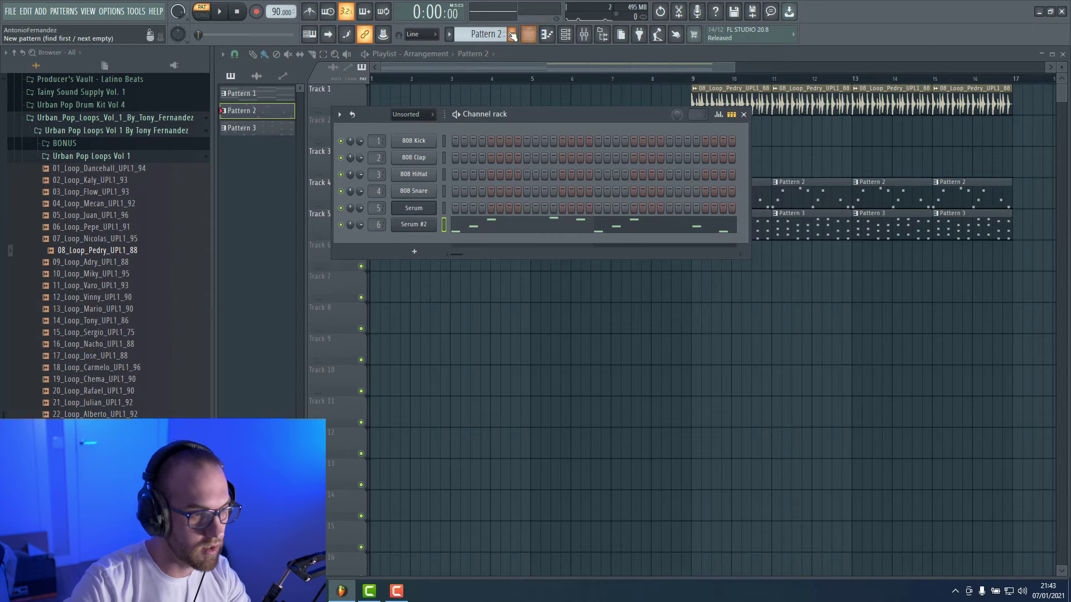
key("F4")
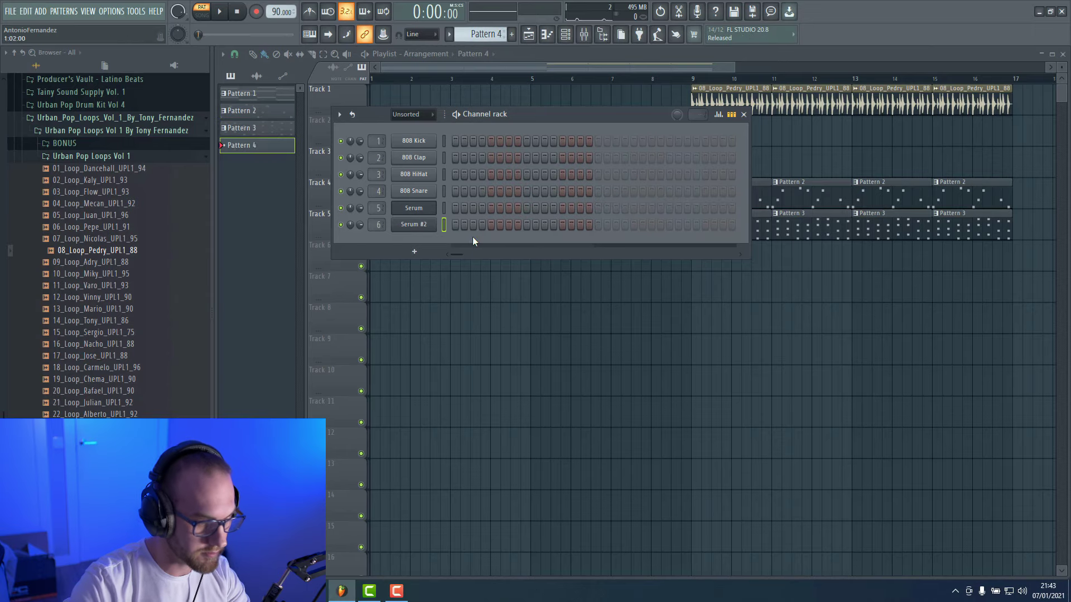
key("ctrl+v")
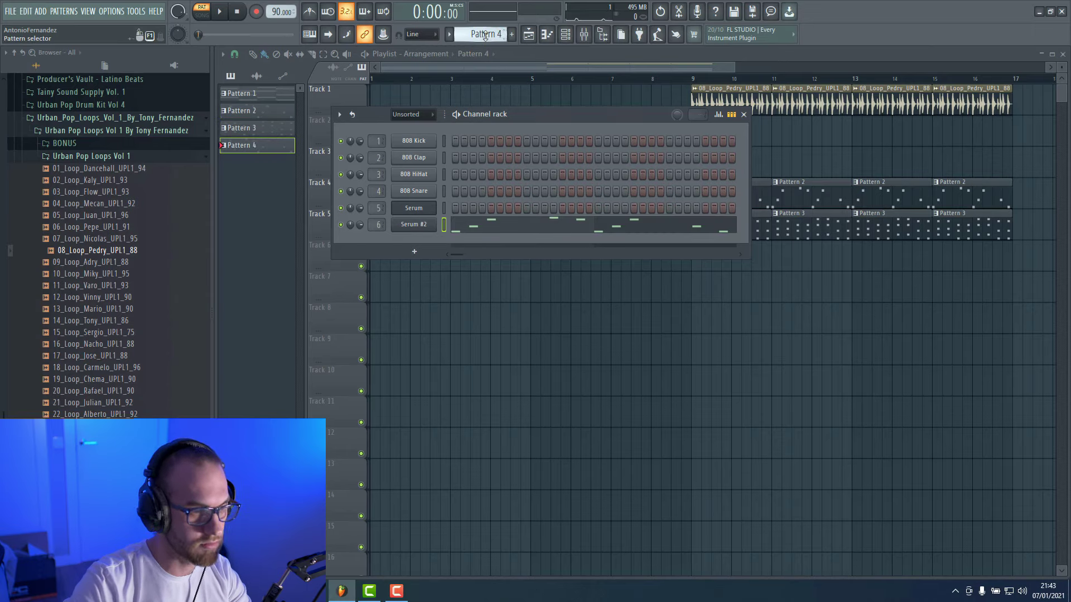
scroll(483, 34, "up", 3)
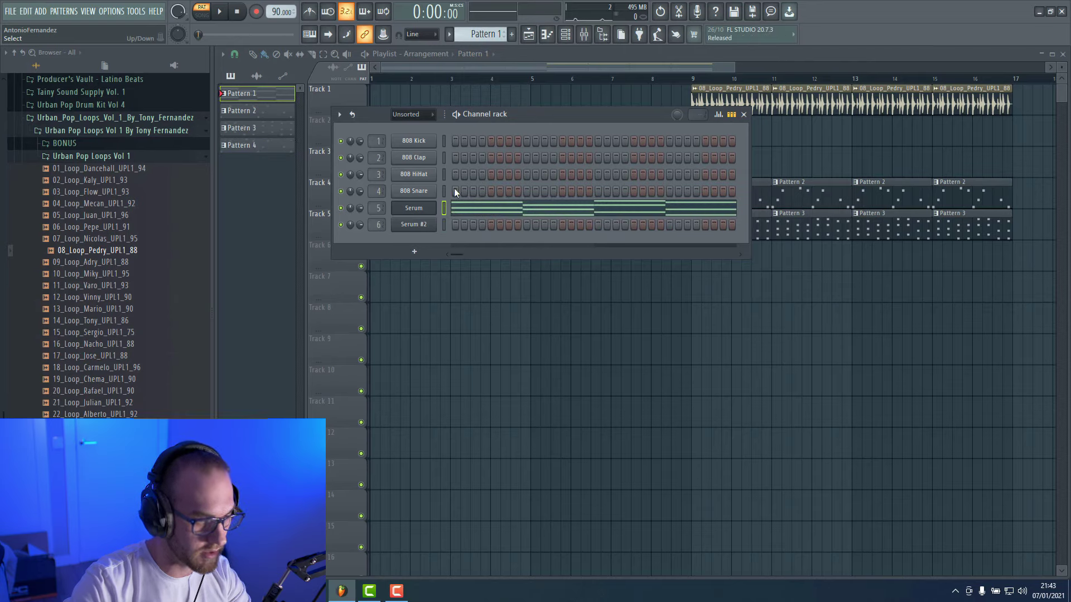
scroll(502, 34, "down", 3)
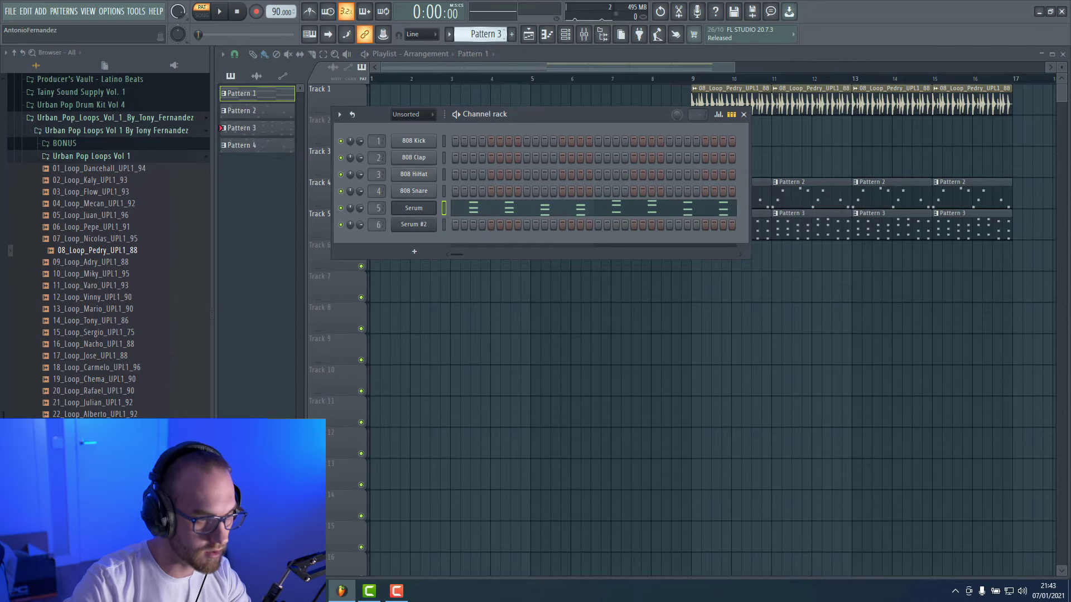
left_click(505, 177)
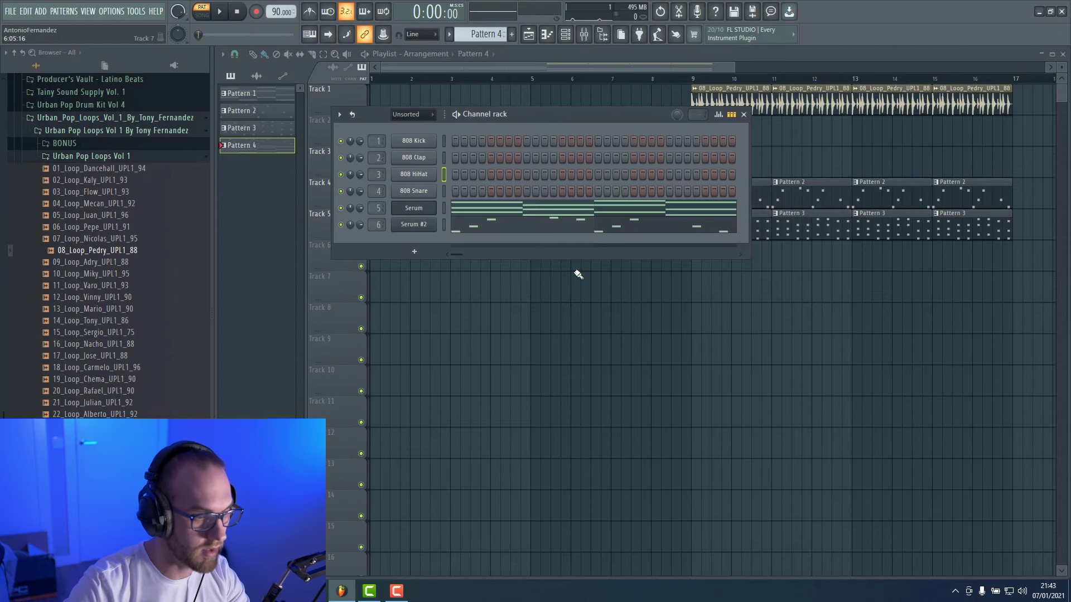
In Pattern 4's Serum #2 melody, add a D5 on step 7 and a C5 on step 9 of bar 1.
left_click(529, 233)
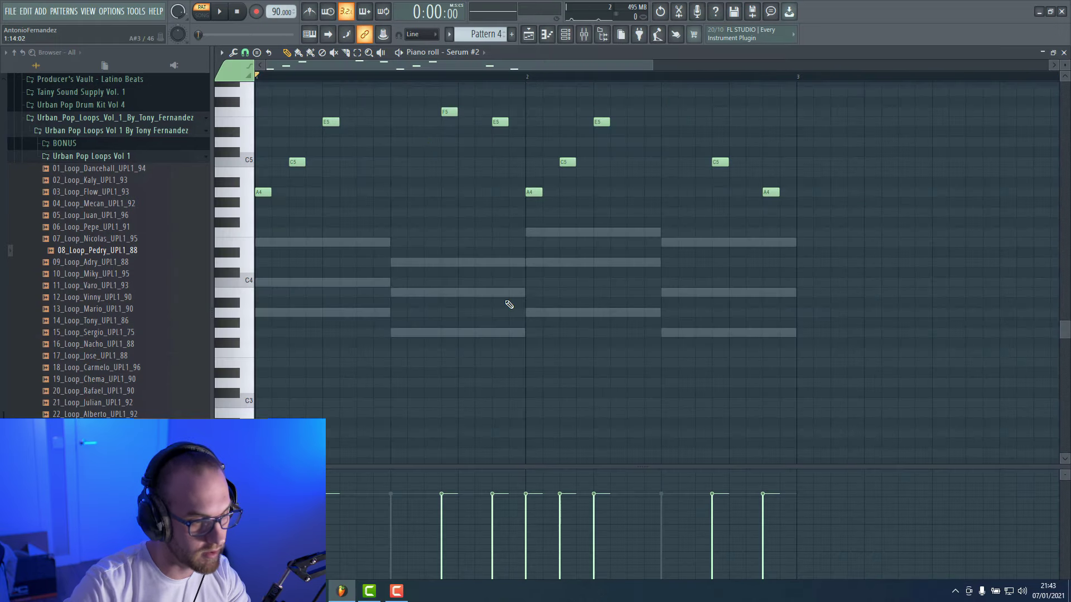
scroll(563, 343, "up", 2)
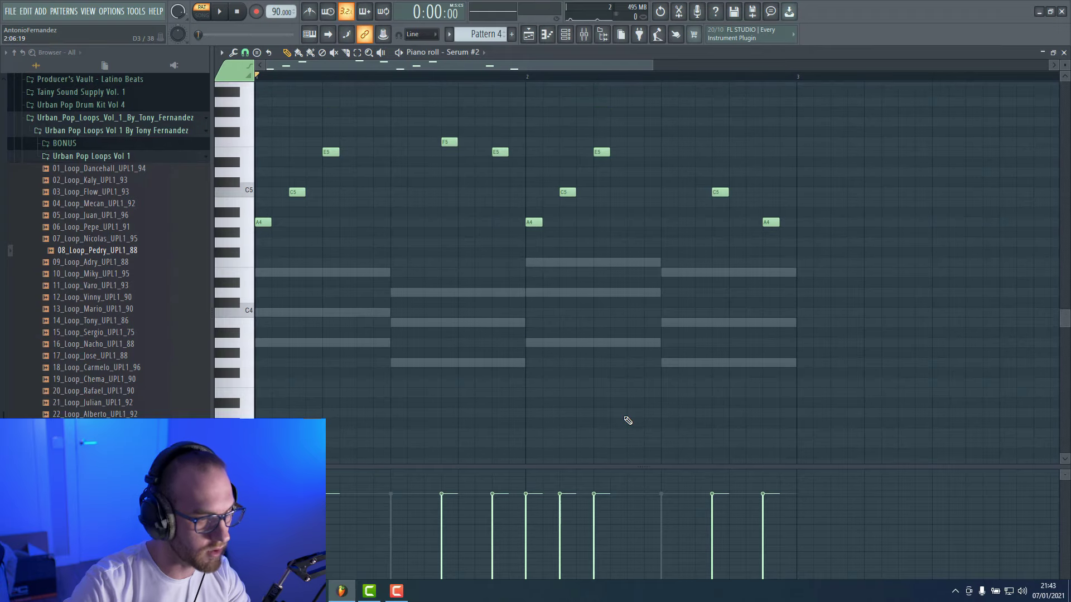
scroll(628, 421, "up", 2)
key("space")
key("space")
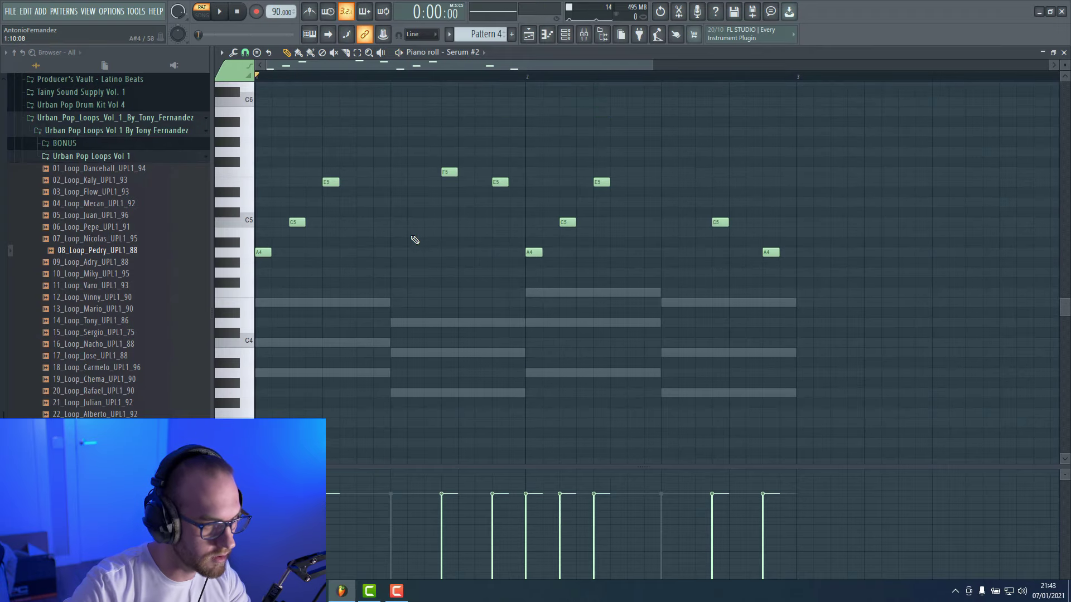
left_click(365, 203)
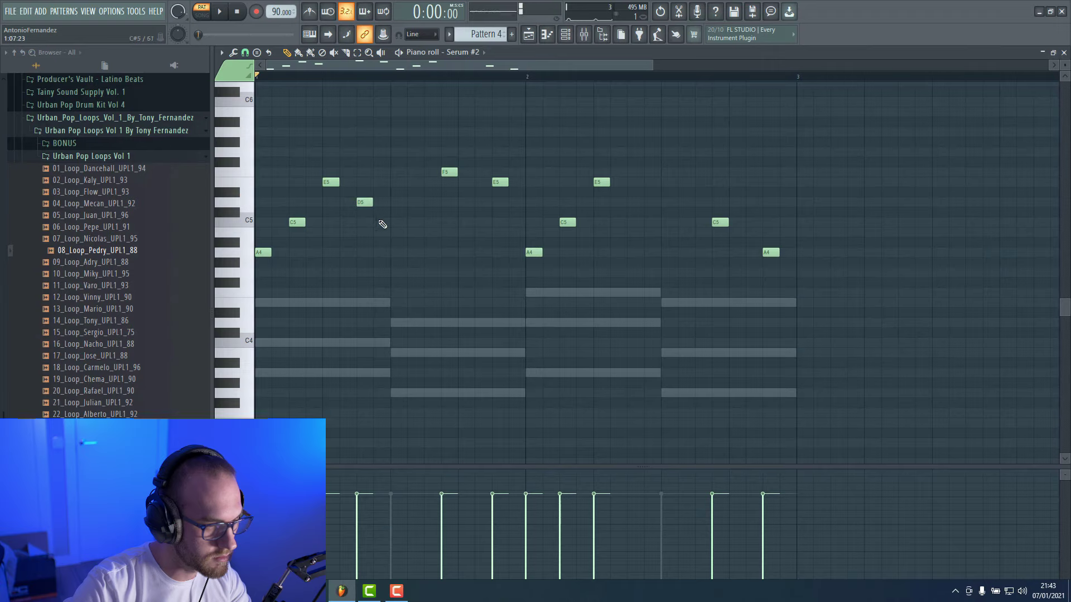
left_click(381, 222)
left_click_drag(385, 222, 394, 223)
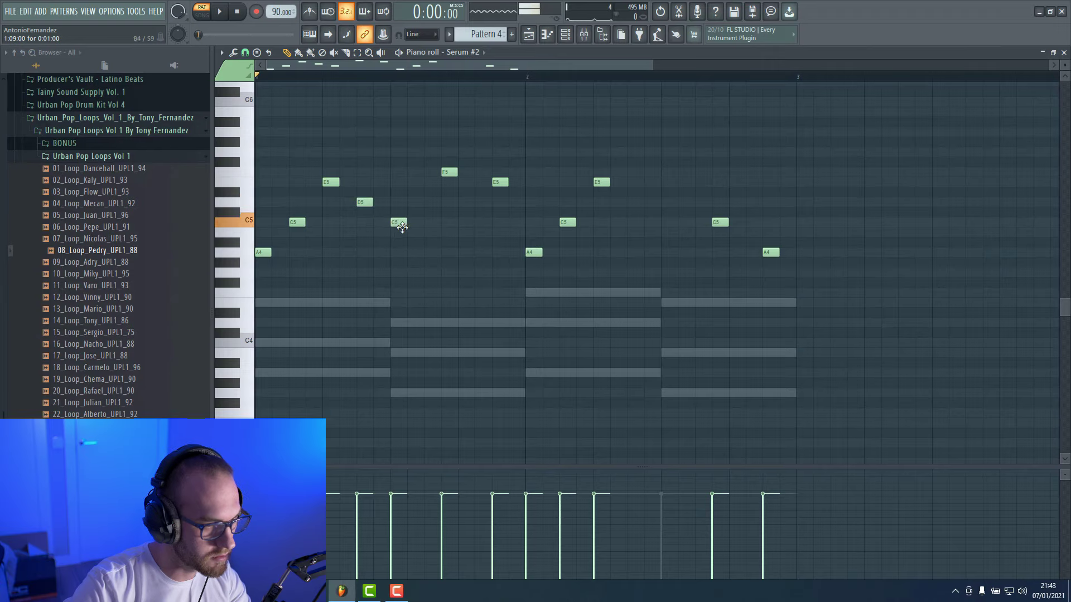
Lower the F5 in bar 1 to D5 and delete the following E5, playing the pattern to check the melody.
key("space")
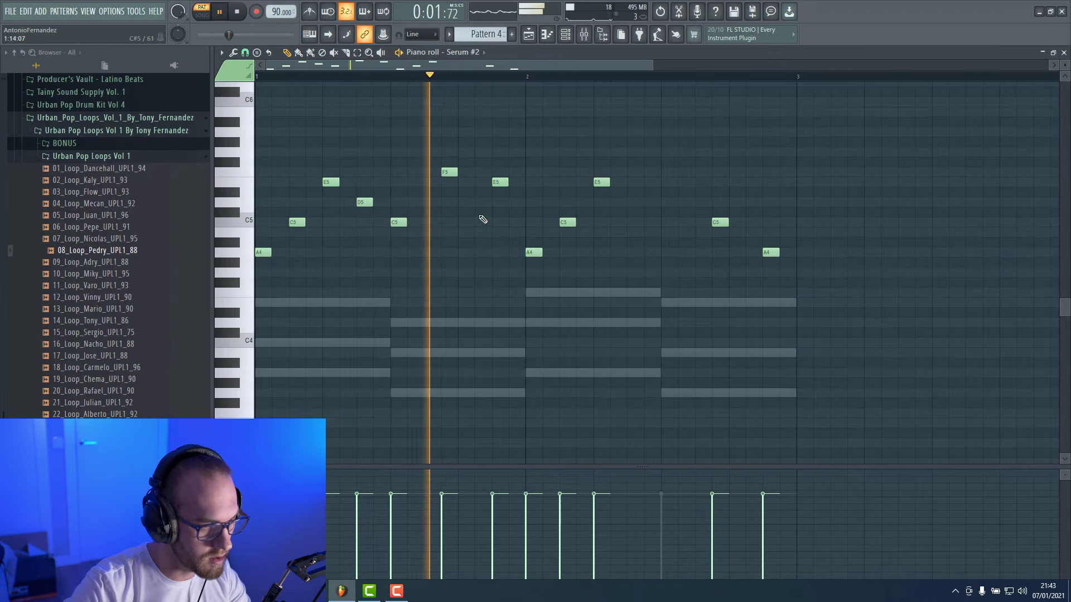
key("space")
key("space")
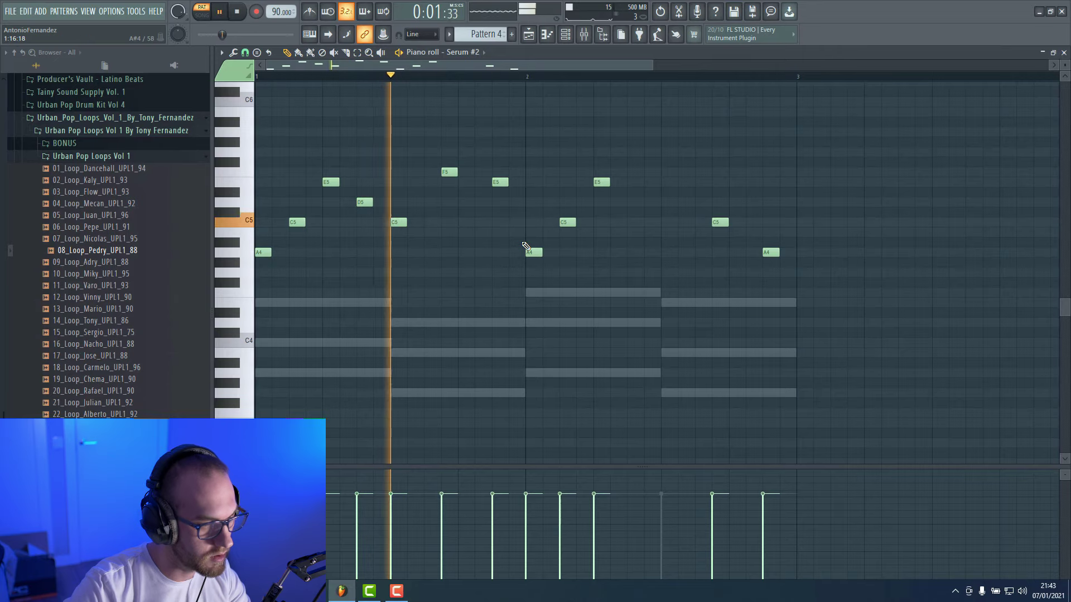
key("space")
key("space")
left_click_drag(450, 171, 449, 202)
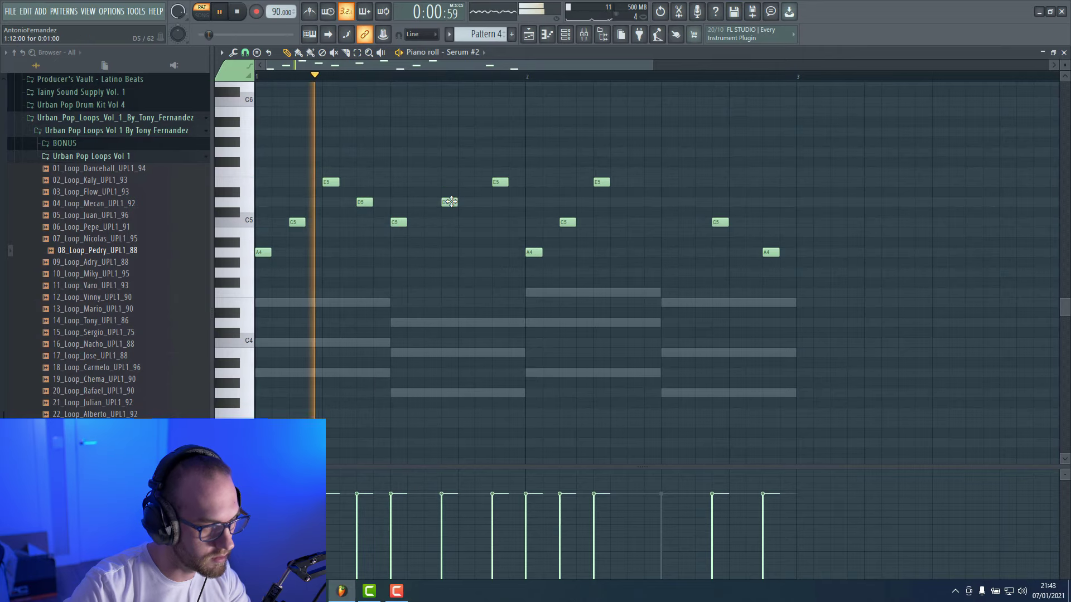
key("space")
right_click(499, 182)
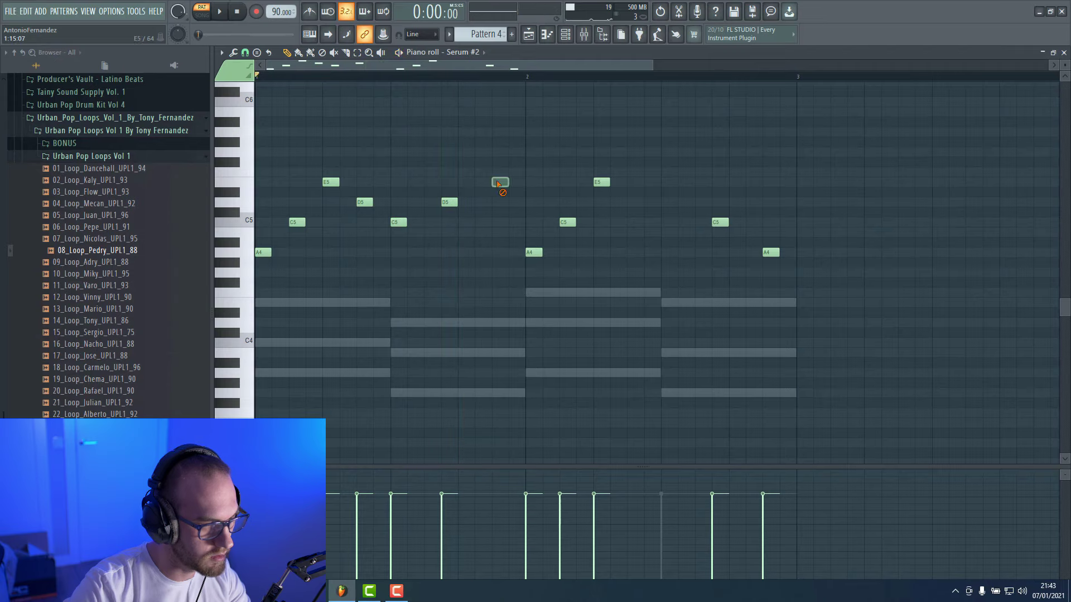
key("space")
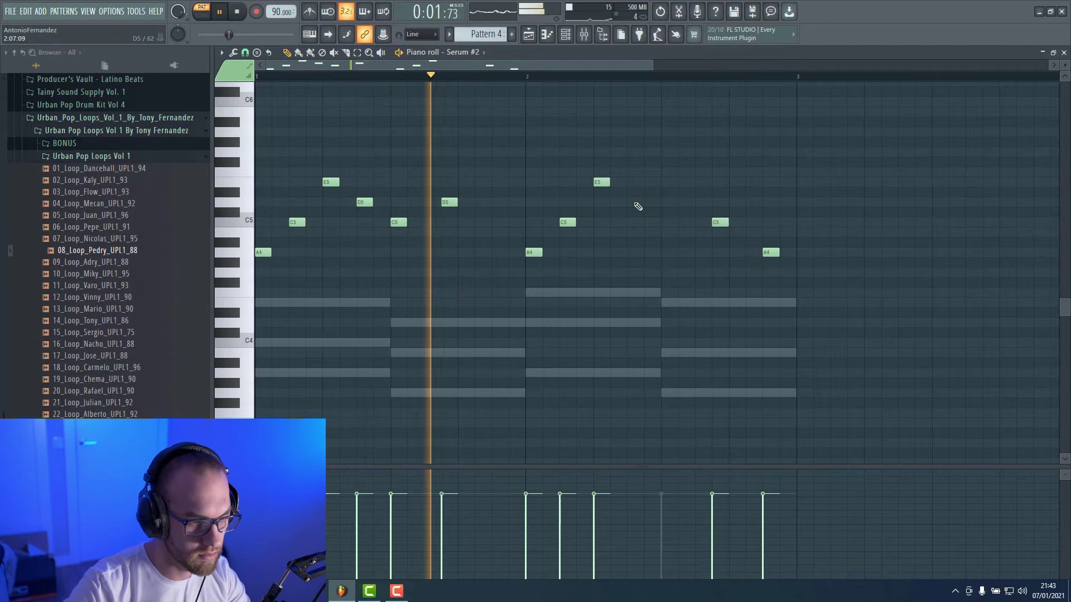
key("space")
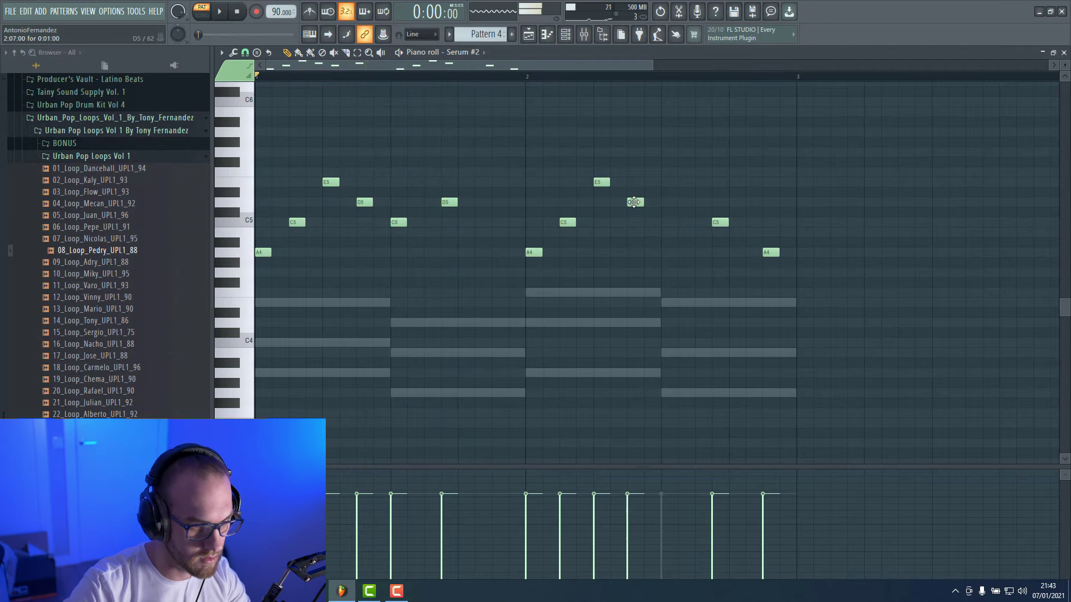
In bar 2 add D5 on step 7 and C5 on step 9, lower the later C5 to A4, delete the final A4, and play the pattern.
left_click(636, 202)
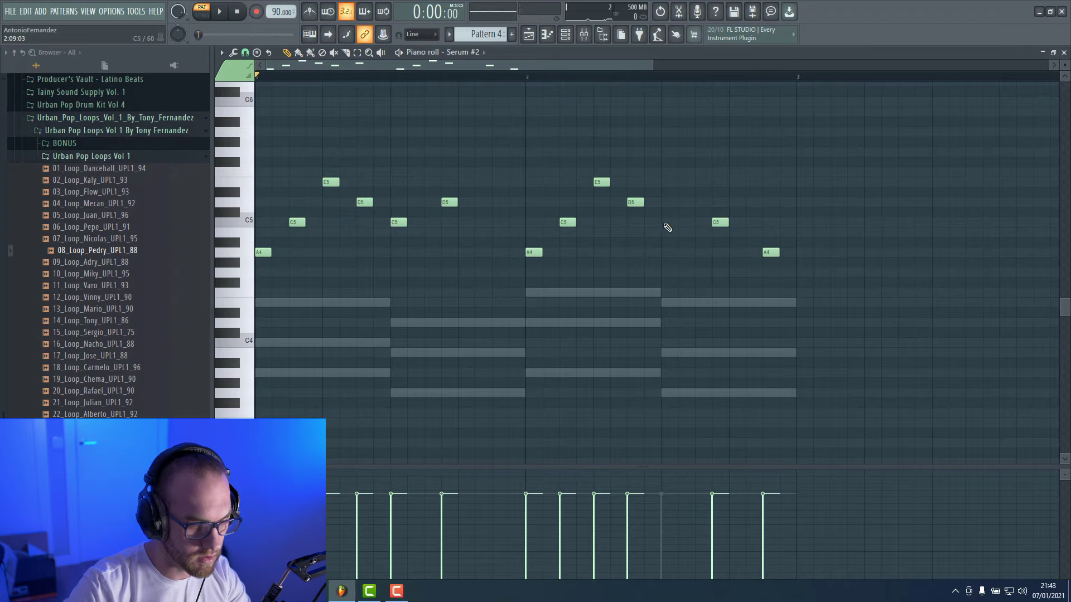
left_click(667, 224)
left_click_drag(721, 225, 720, 256)
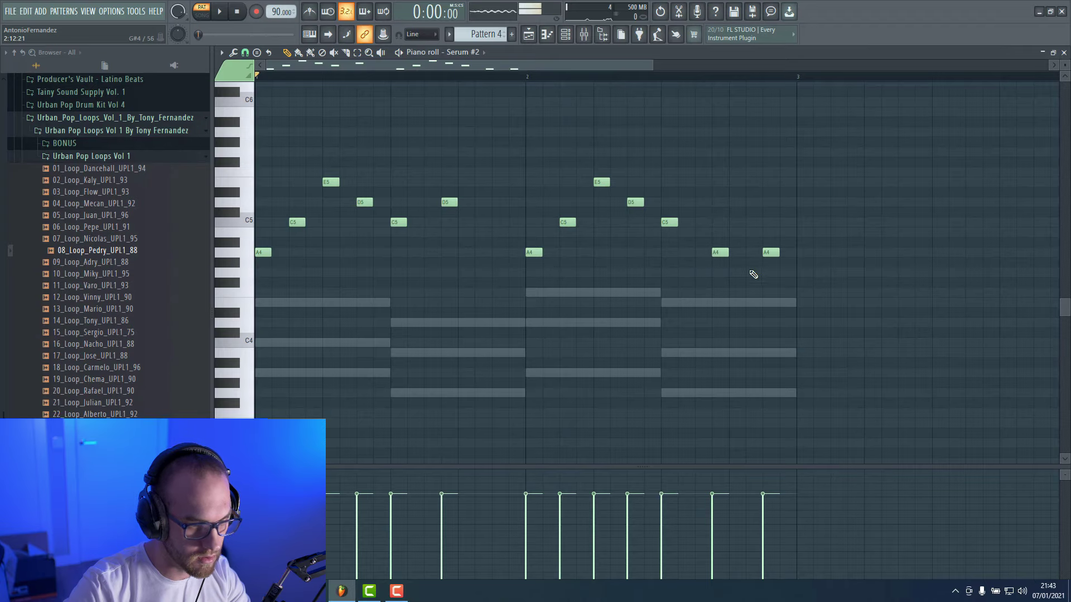
right_click(770, 252)
key("space")
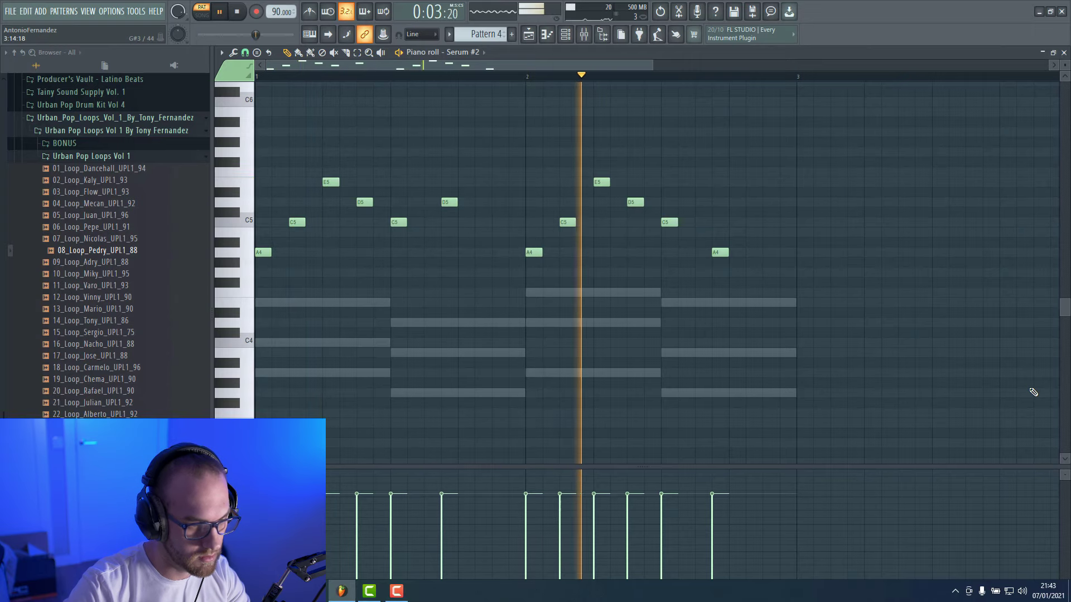
key("space")
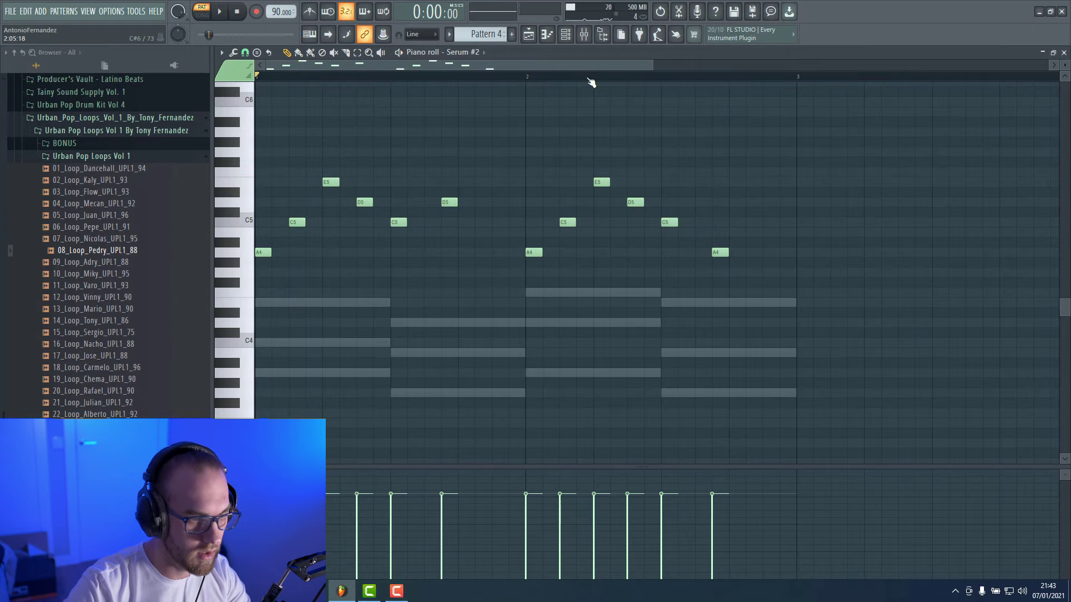
Cut the edited melody from Serum #2 in Pattern 4 and paste it back into the same channel.
left_click(566, 35)
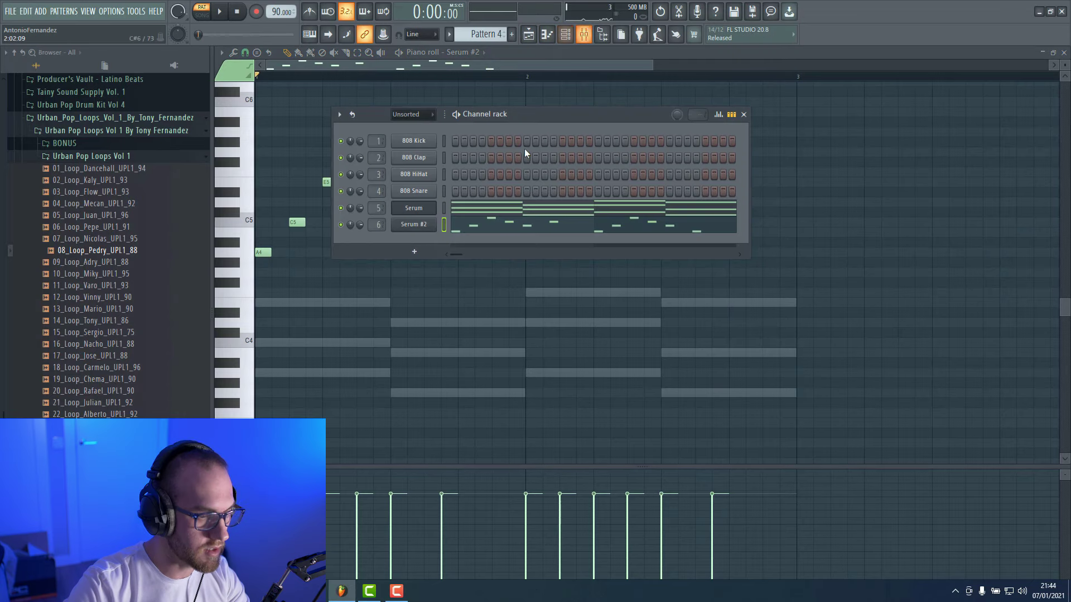
key("ctrl+a")
key("Delete")
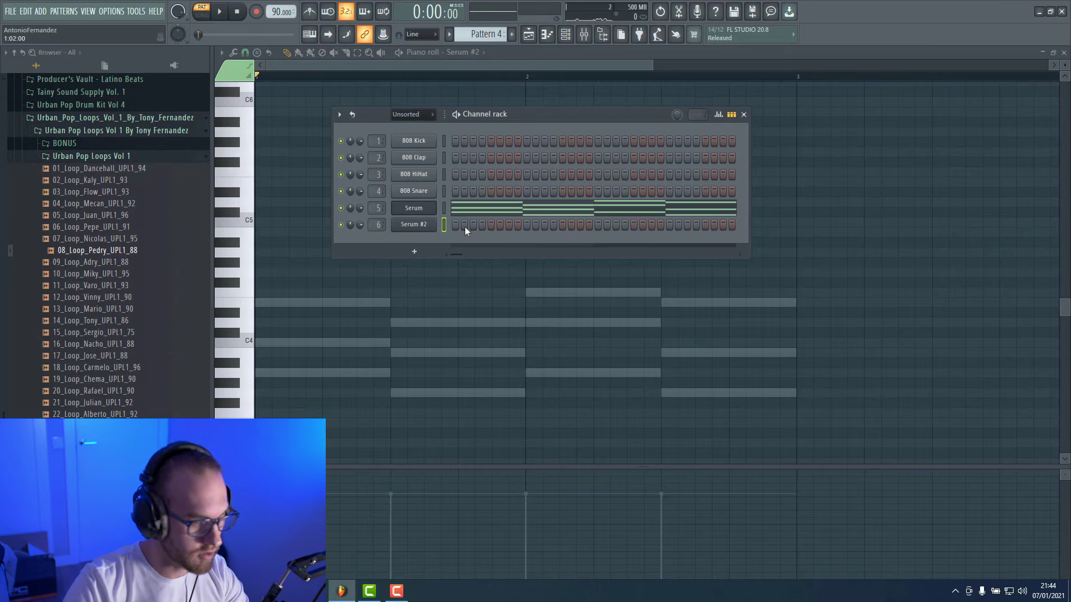
key("ctrl+v")
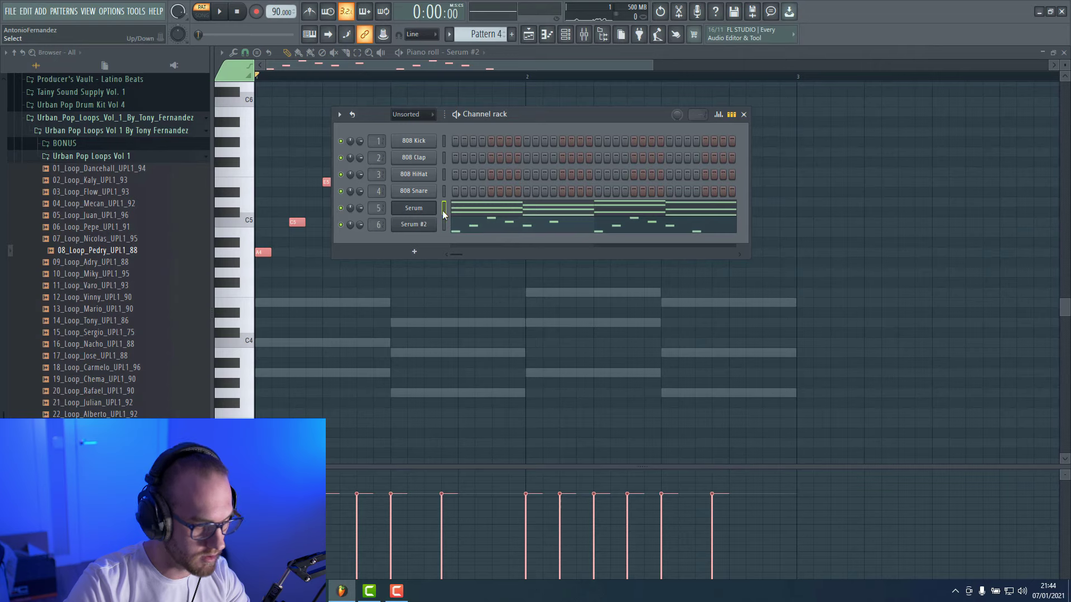
In the playlist, place Pattern 4 on Track 6 and repeat it across bars 1 to 8.
left_click(528, 34)
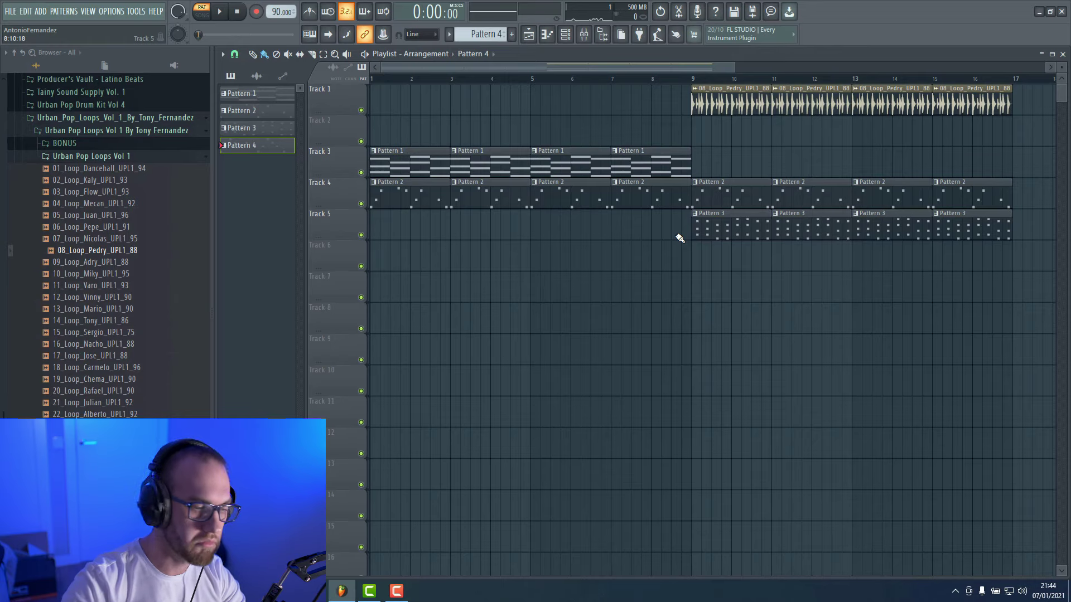
left_click(379, 262)
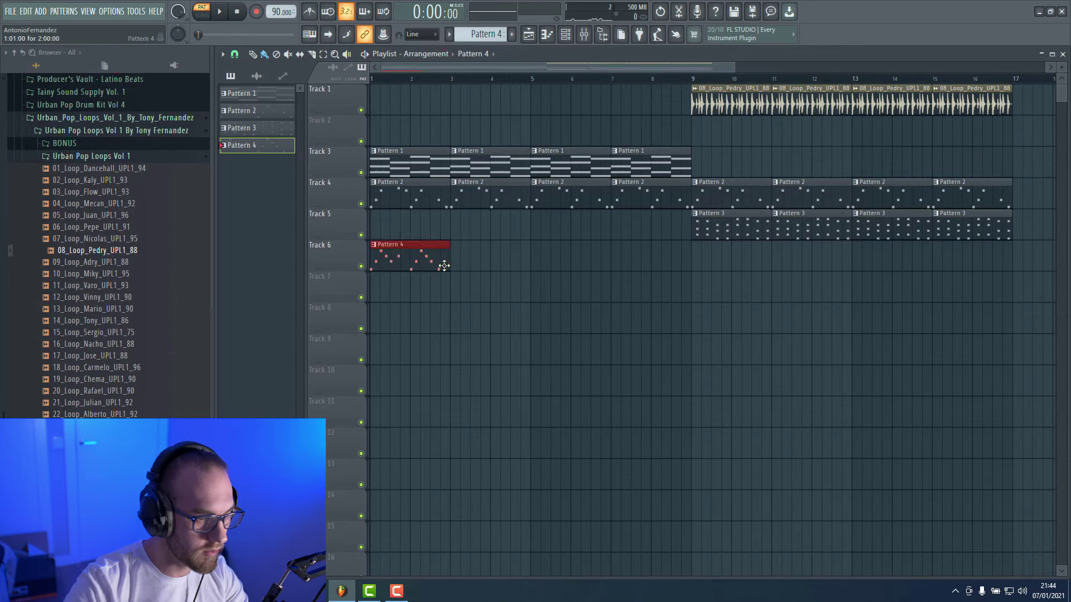
mouse_move(450, 262)
left_mouse_down()
mouse_move(725, 262)
mouse_move(686, 262)
left_mouse_up()
Delete the four Pattern 2 clips from bars 1 to 8 of Track 4.
right_click(392, 202)
right_click(491, 202)
right_click(568, 201)
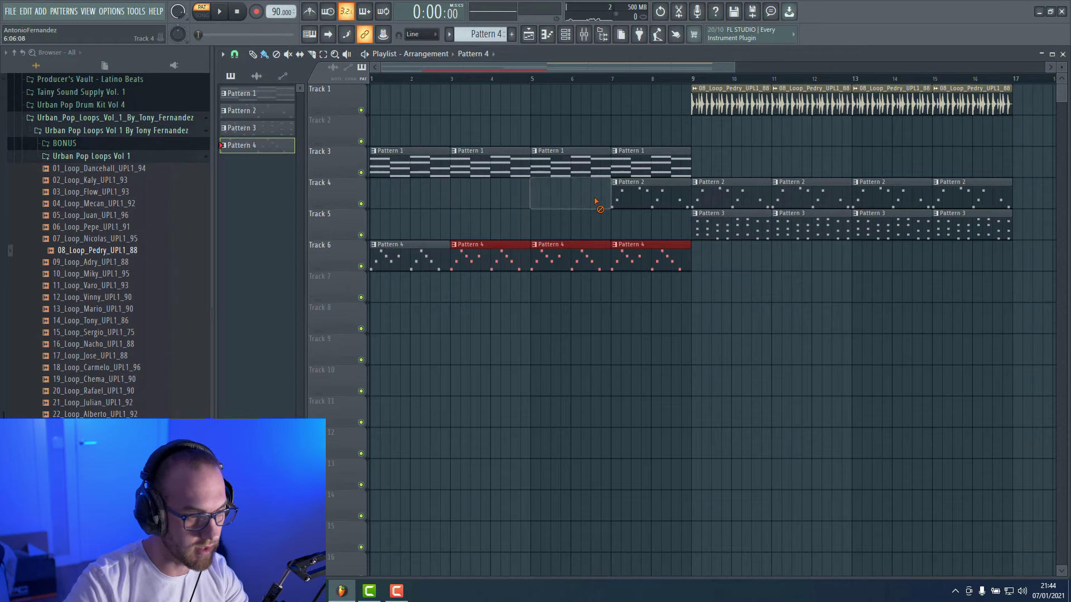
right_click(646, 201)
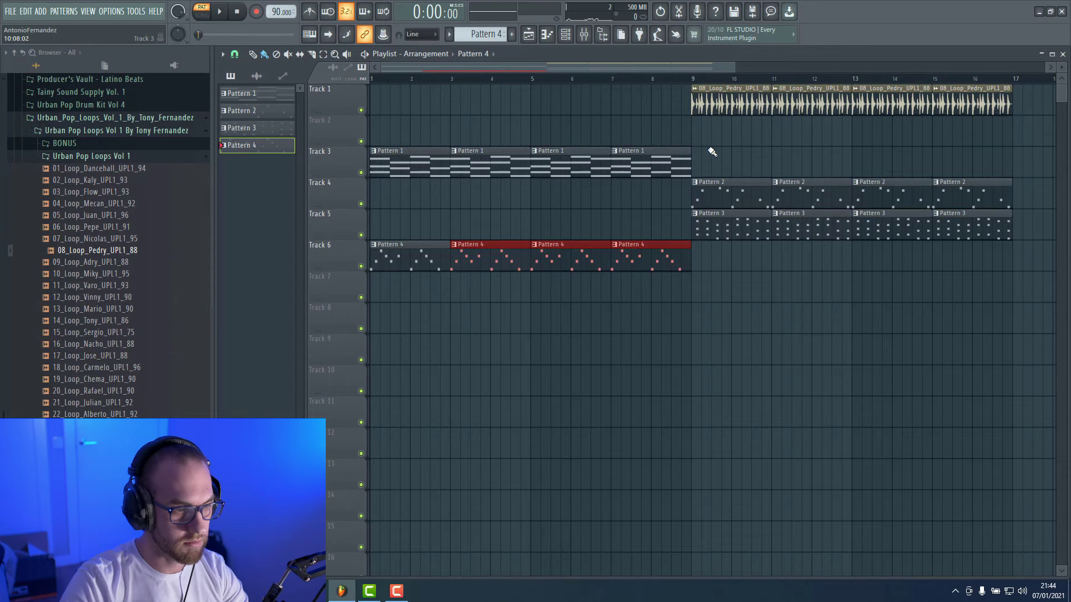
Shorten the intro to four bars by deleting the Pattern 1 and Pattern 4 clips in bars 5 to 8.
right_click(569, 158)
right_click(646, 162)
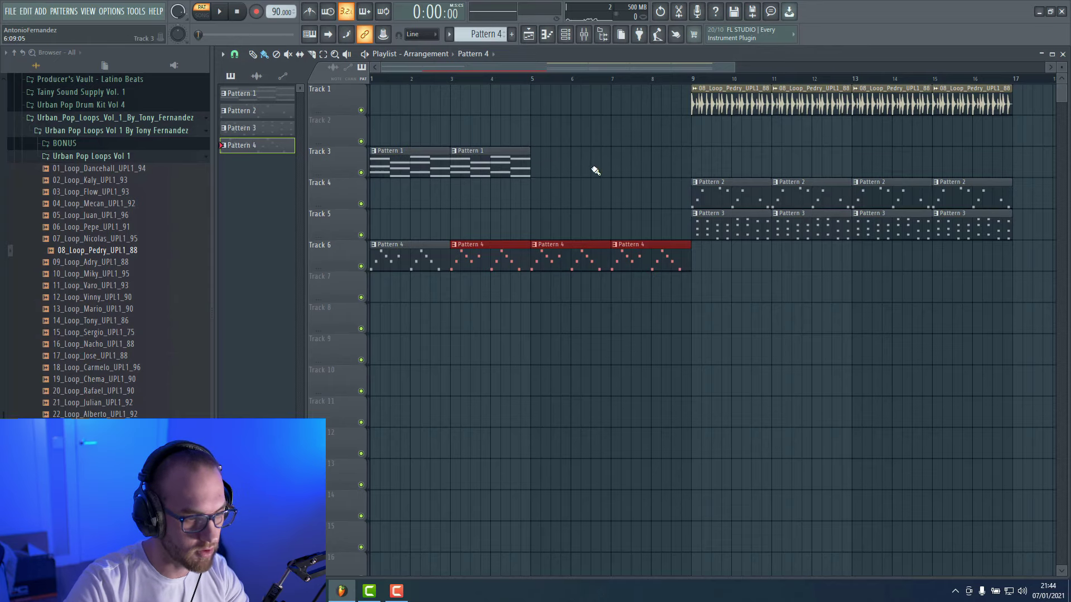
right_click(583, 245)
right_click(658, 263)
Move the drum loop, Pattern 2 and Pattern 3 clips from bar 9 to bar 5, removing the stray Pattern 4 clip on Track 8.
mouse_move(664, 87)
left_mouse_down()
mouse_move(736, 143)
mouse_move(850, 143)
left_mouse_up()
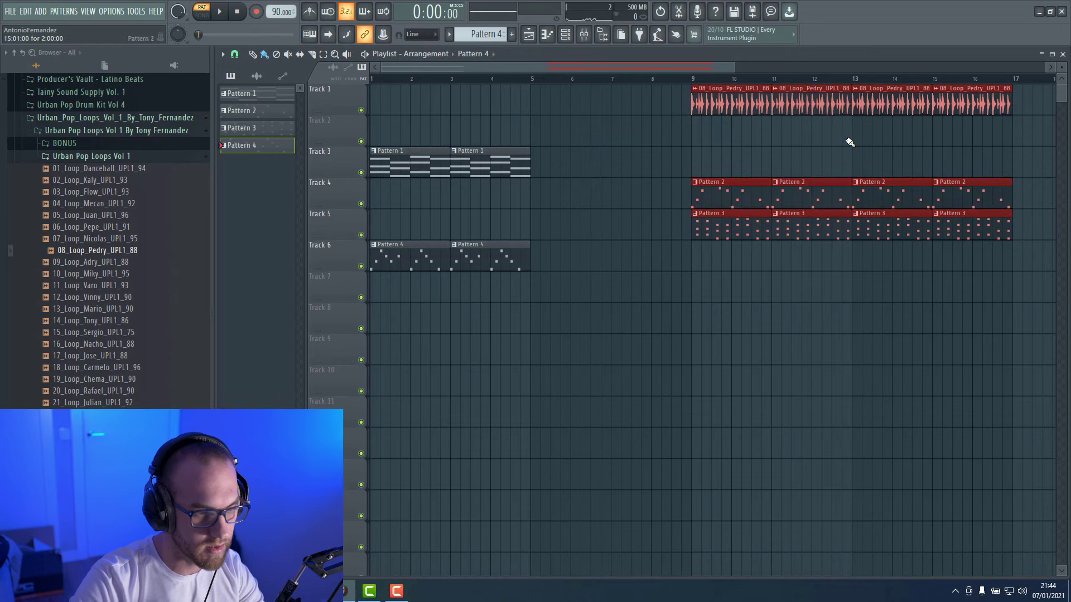
left_click_drag(848, 106, 687, 105)
left_click(624, 319)
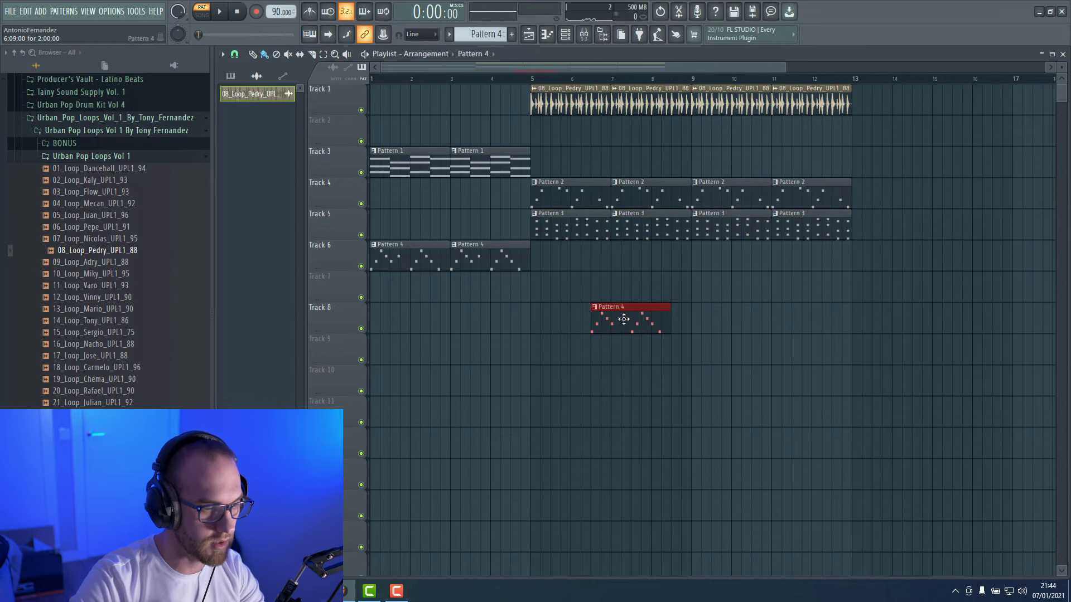
right_click(631, 323)
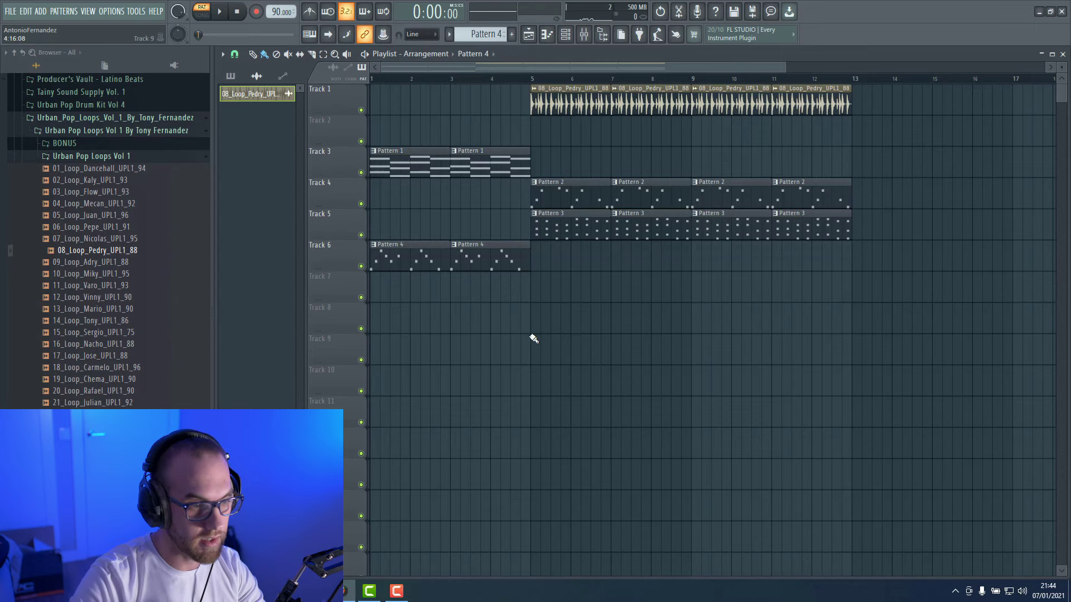
Show the unsorted channels, create Pattern 5 and add a 3x Osc channel routed to mixer track 7.
left_click(565, 34)
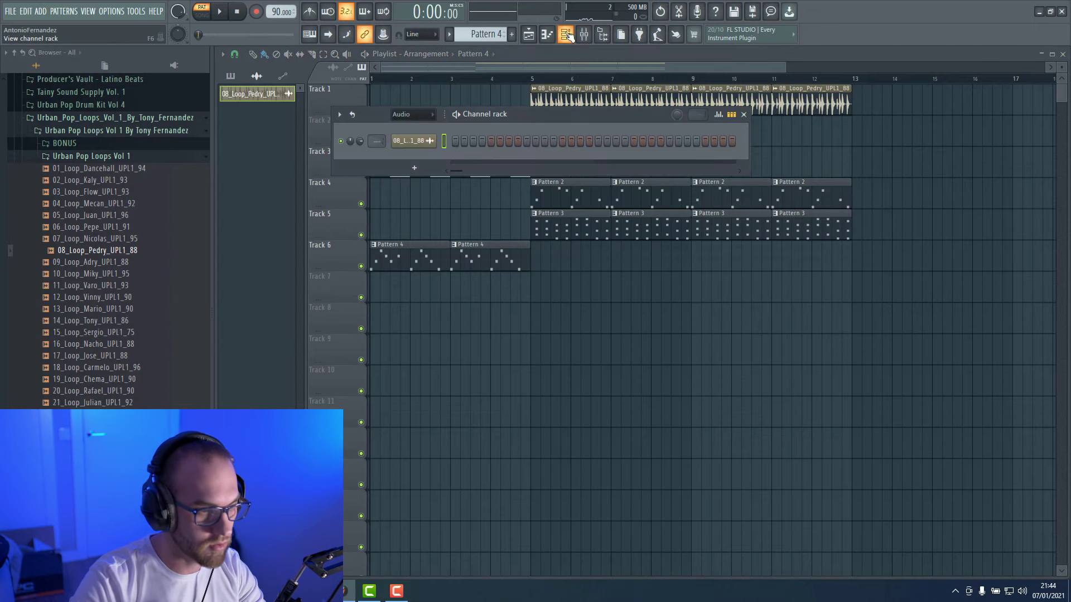
left_click(423, 111)
left_click(426, 148)
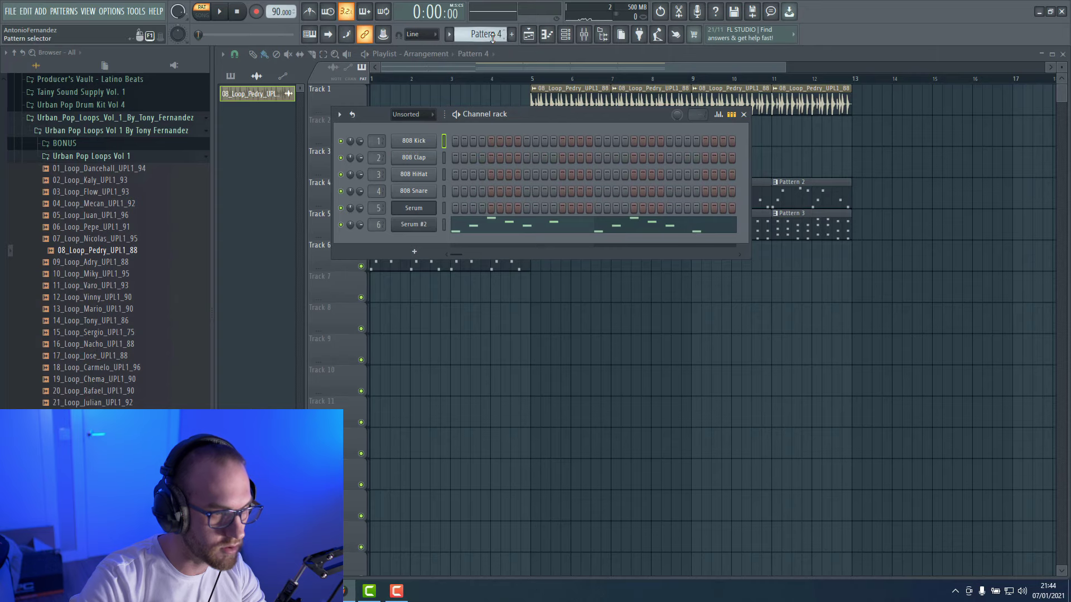
left_click(512, 34)
left_click(414, 251)
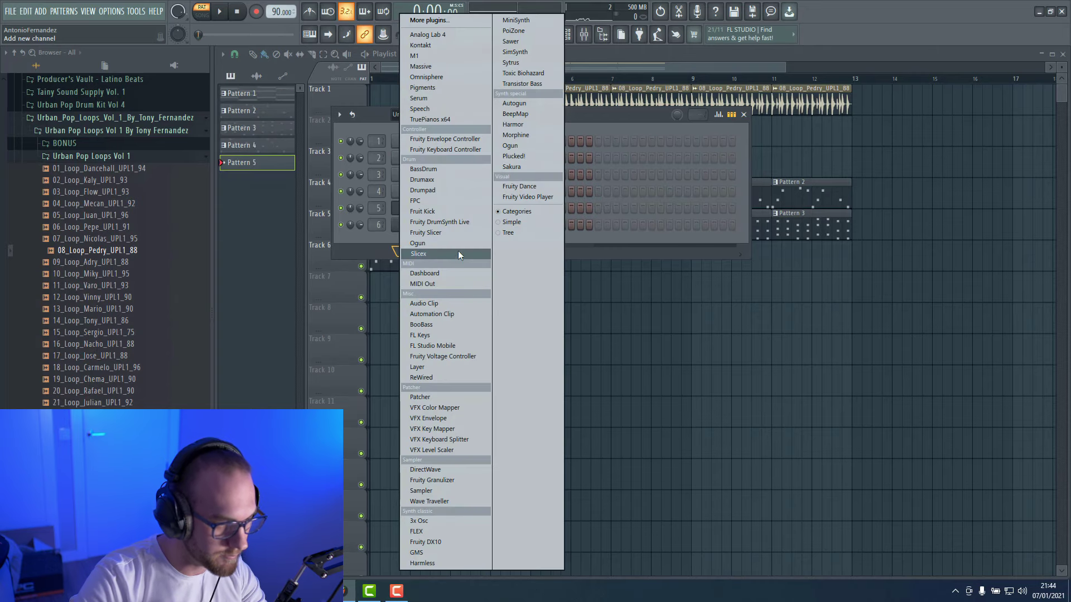
left_click(440, 521)
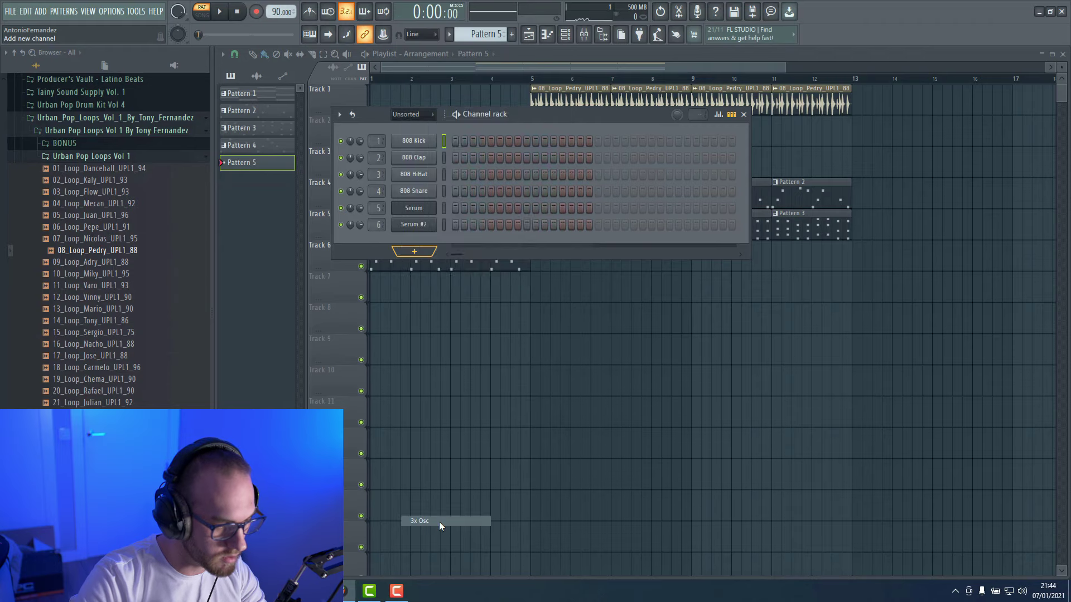
left_click(543, 119)
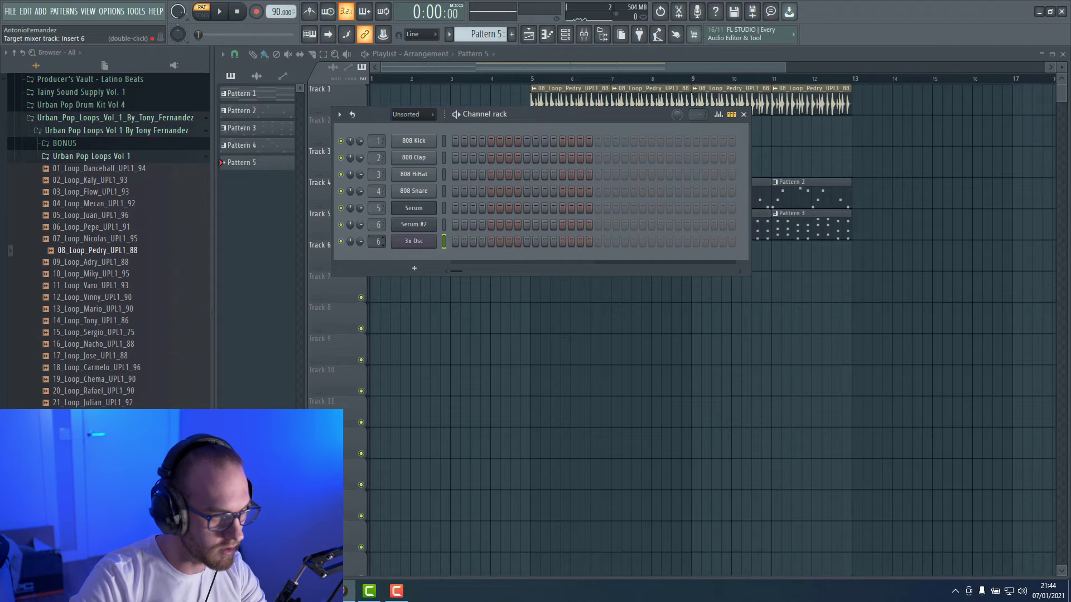
In the 3x Osc piano roll, write a bassline of three-step notes A2, G2, D2 and E2, with a two-step B2 ending bar 1.
right_click(417, 246)
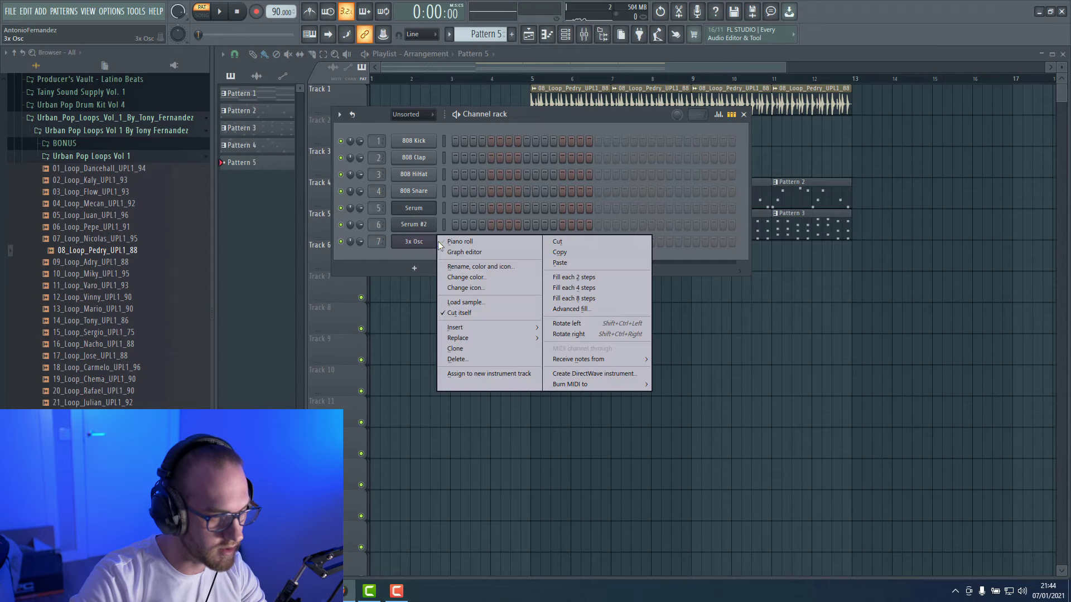
left_click(455, 242)
scroll(453, 317, "down", 3)
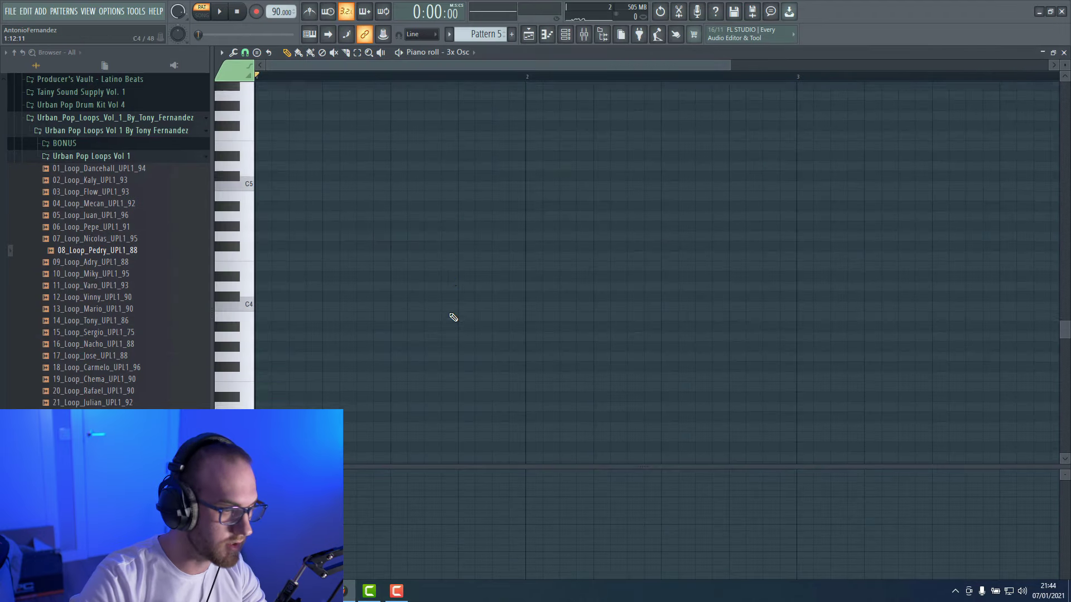
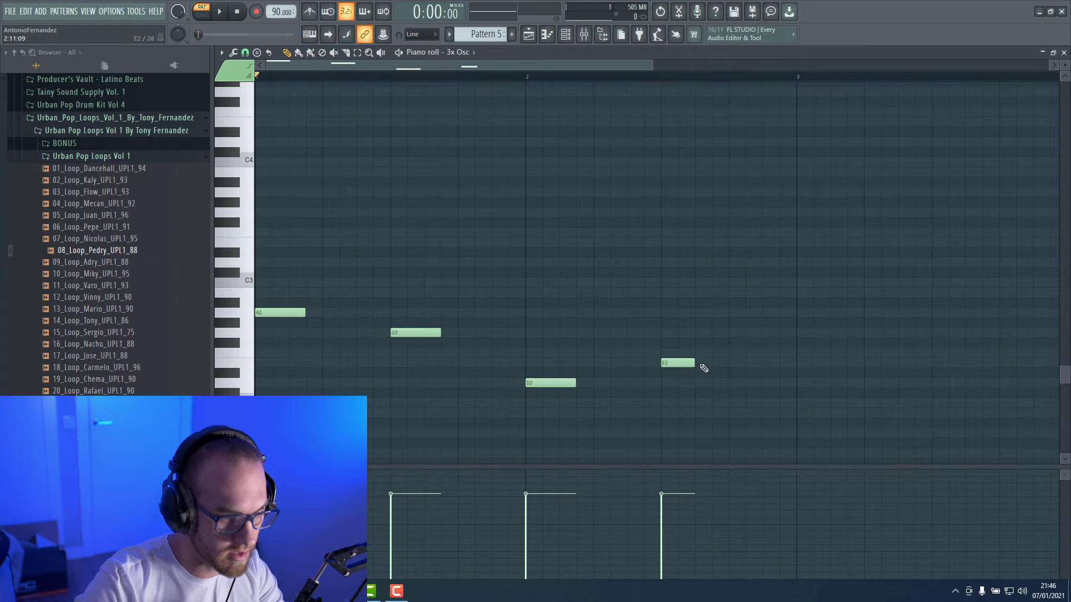
mouse_move(693, 363)
left_mouse_down()
mouse_move(746, 363)
mouse_move(695, 363)
left_mouse_up()
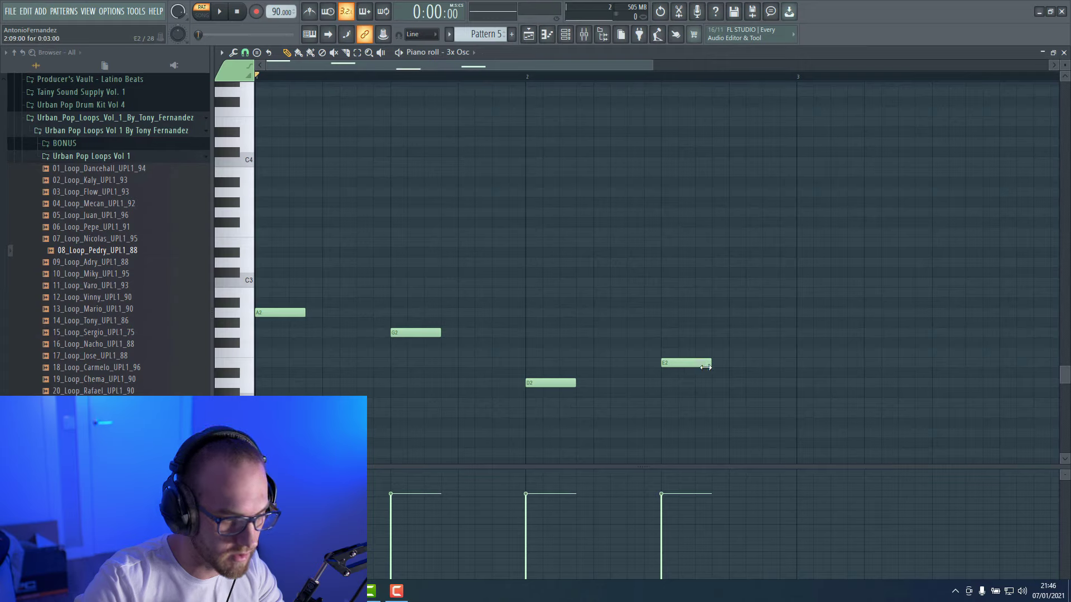
left_click(495, 312)
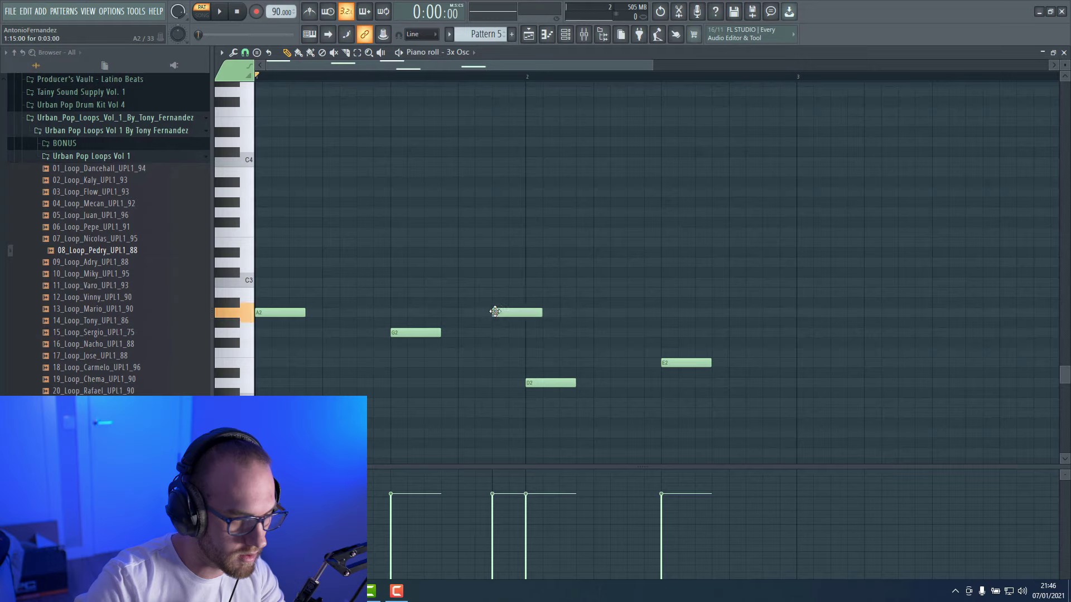
left_click_drag(494, 312, 515, 294)
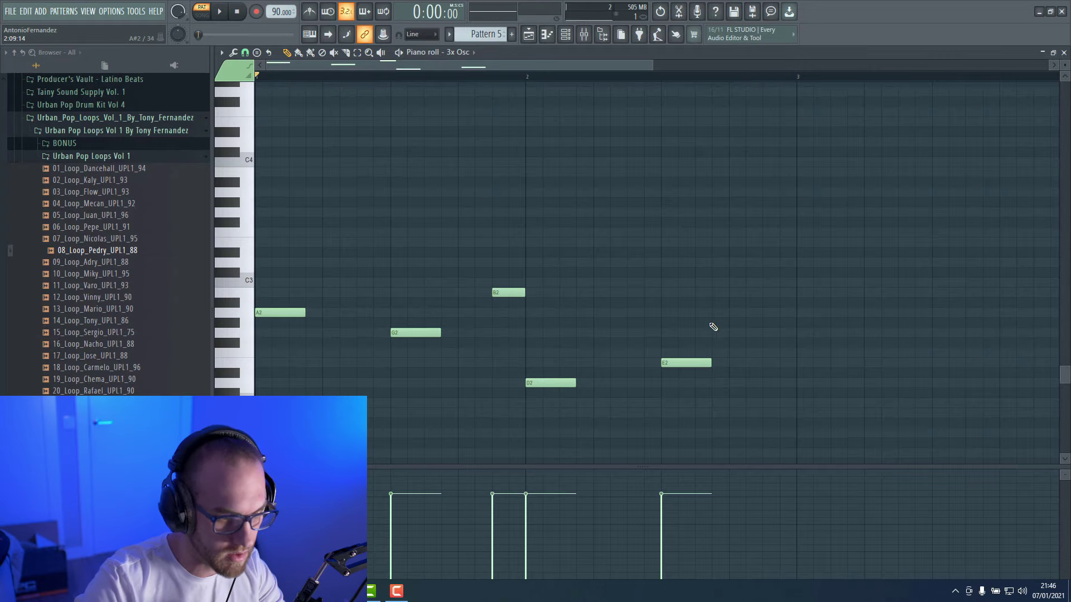
Fill bars 5 to 12 of Track 7 with Pattern 5 and play the arrangement in song mode.
left_click(529, 35)
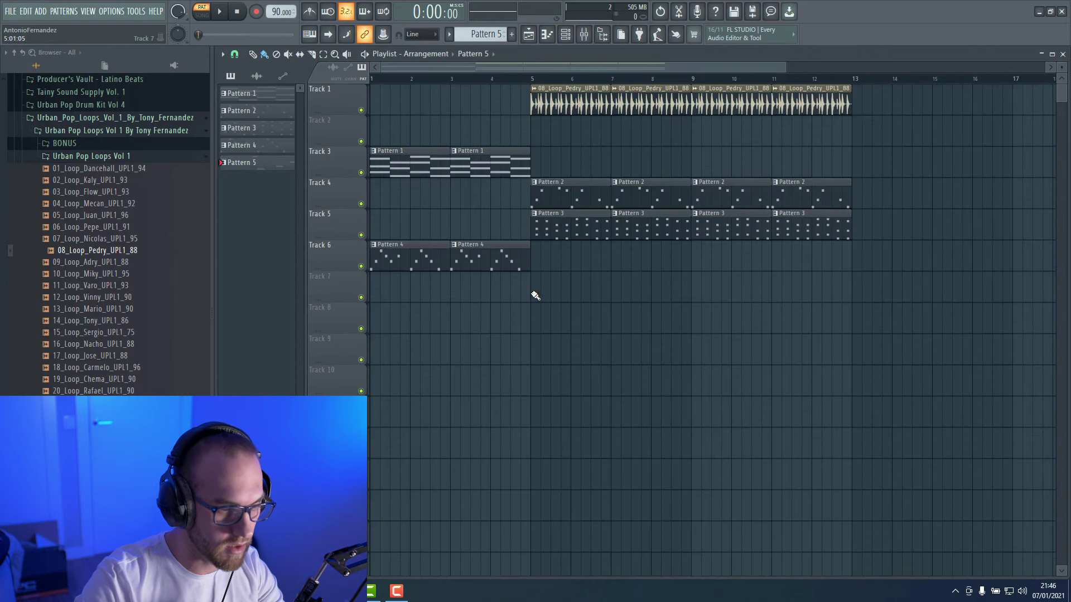
left_click_drag(535, 296, 820, 290)
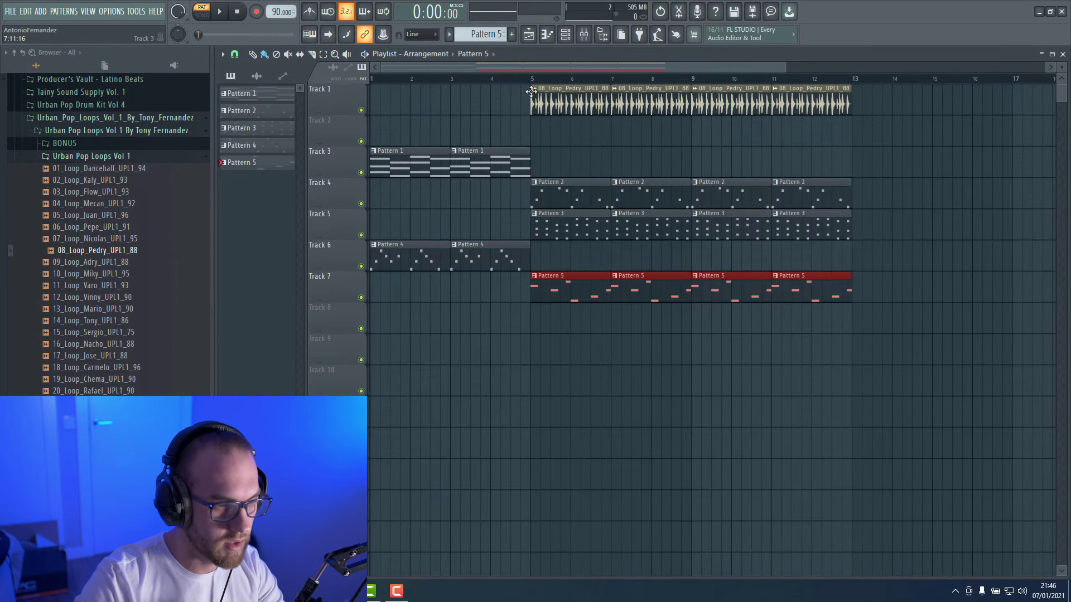
left_click(202, 12)
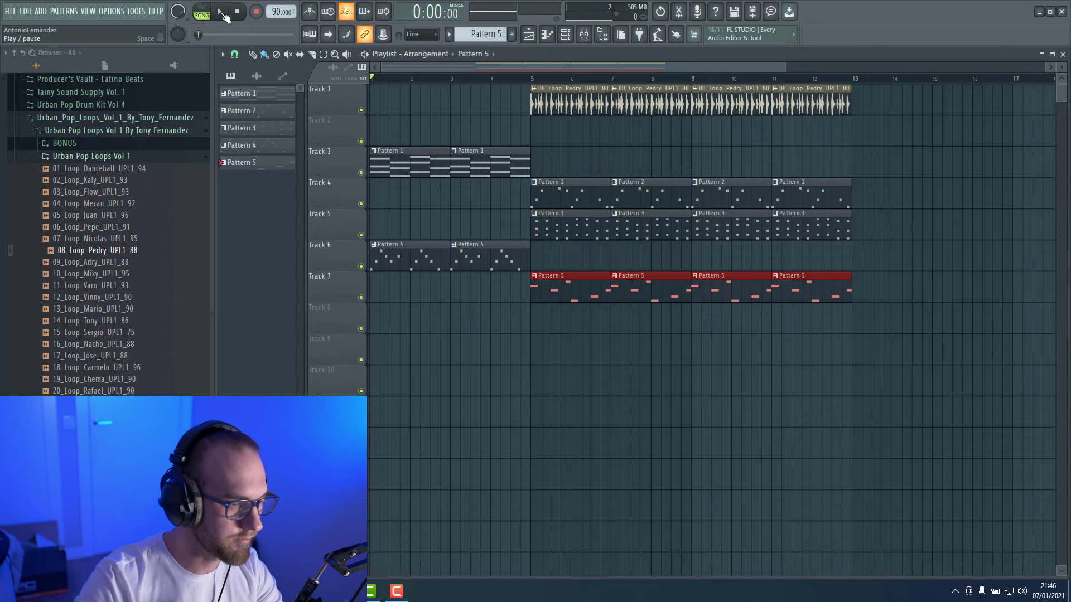
left_click(222, 12)
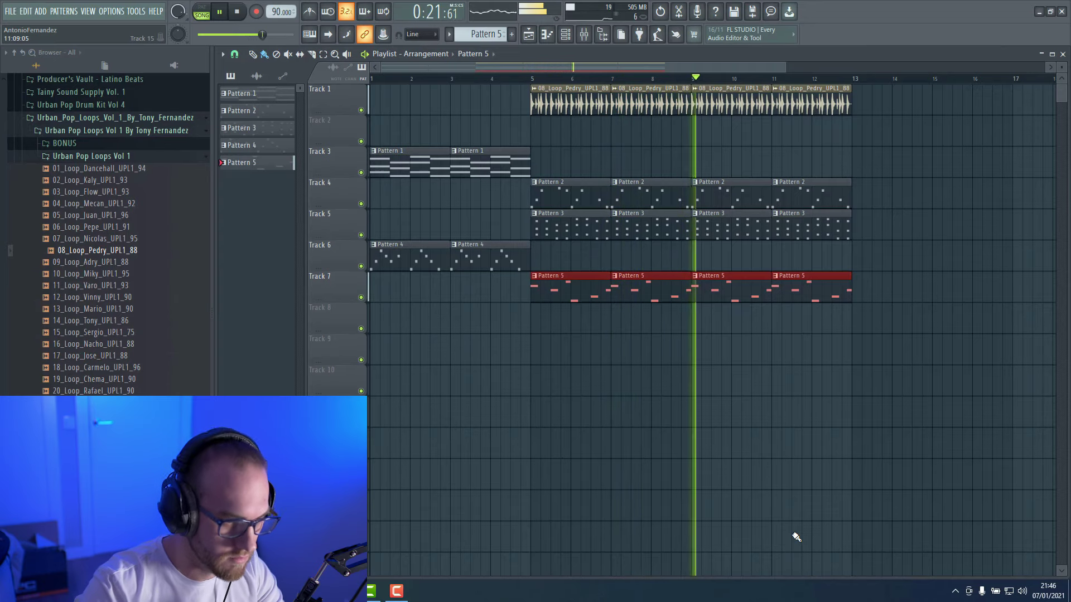
key("space")
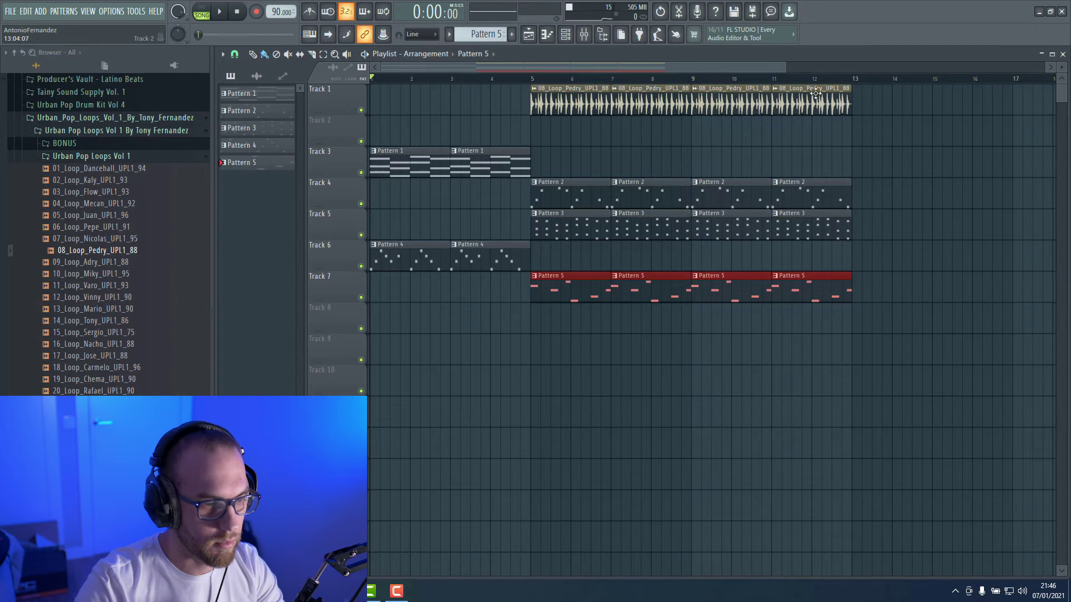
Trim the drum loop on Track 1 to leave a one-beat gap before bar 9, and play the transition.
left_click(682, 80)
scroll(781, 68, "up", 2)
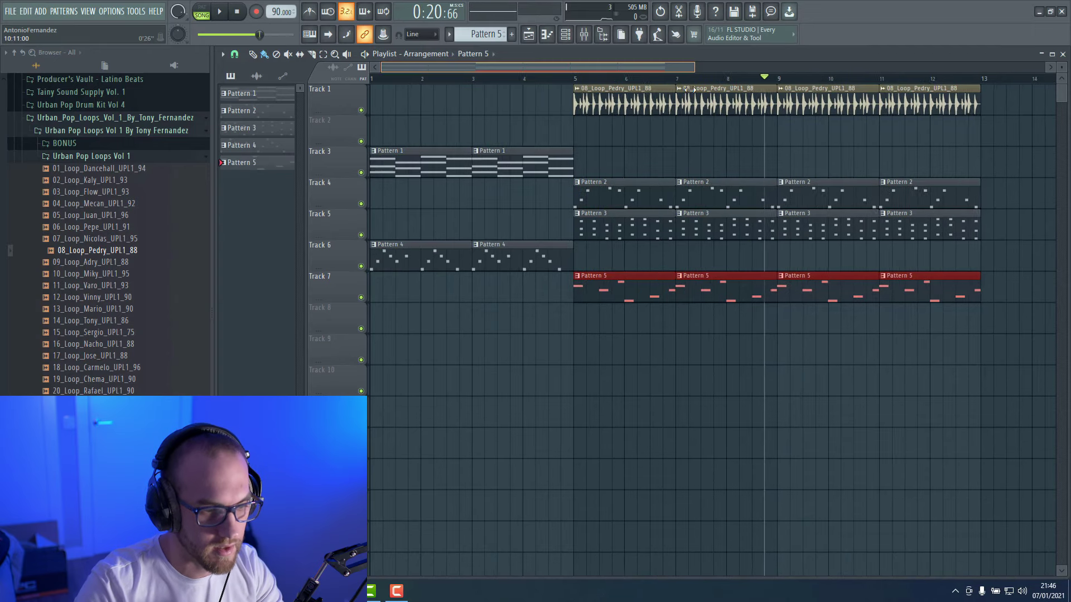
left_click_drag(796, 103, 783, 103)
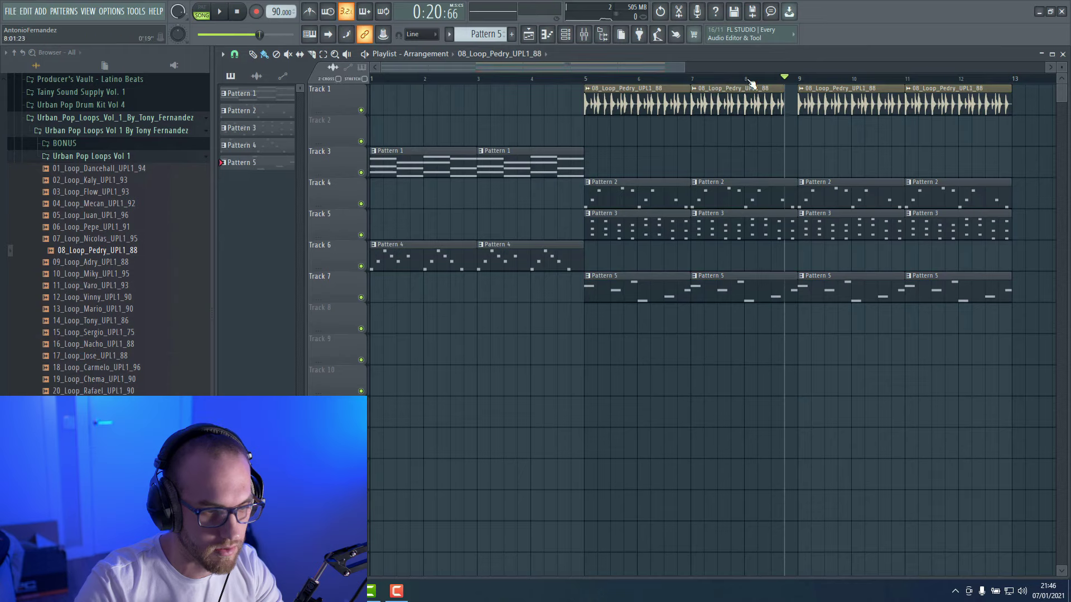
key("space")
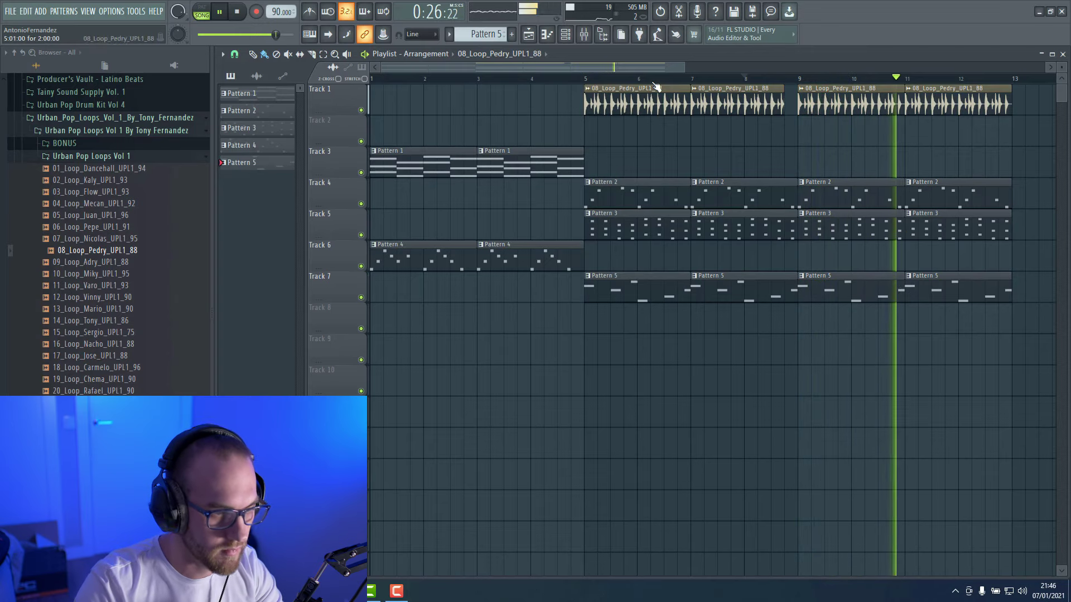
key("space")
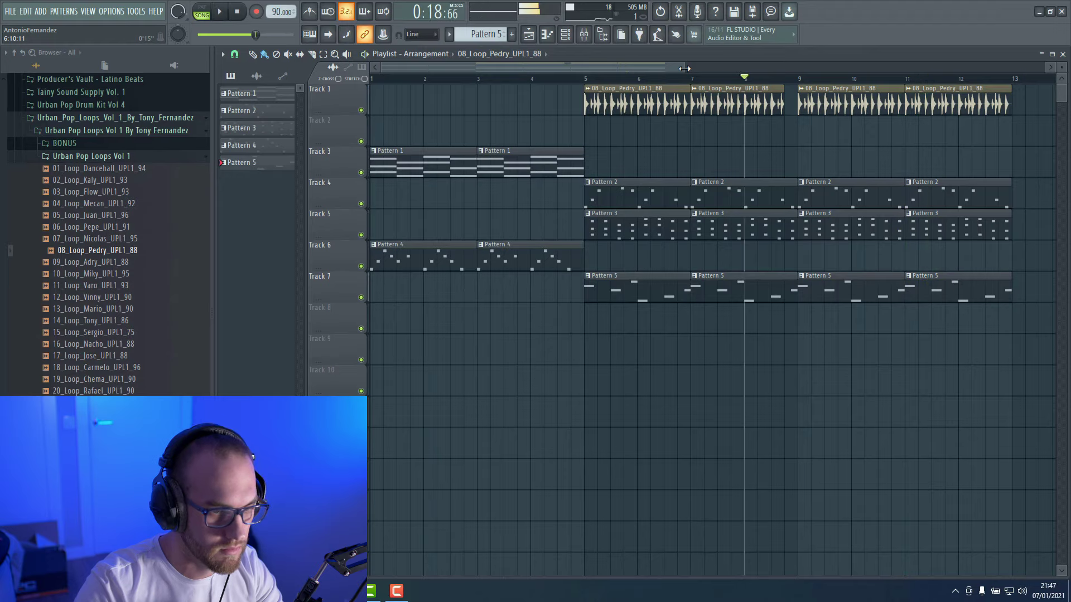
Return the song to the start and review Pattern 1's Serum chord notes in the piano roll.
left_click_drag(682, 70, 808, 71)
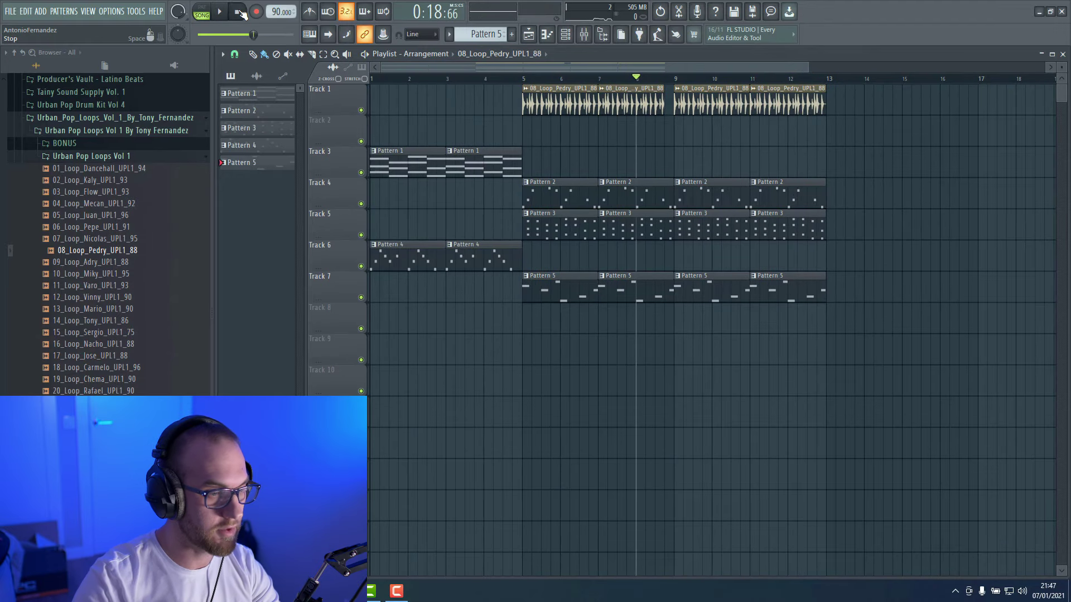
key("Home")
left_click_drag(809, 66, 683, 79)
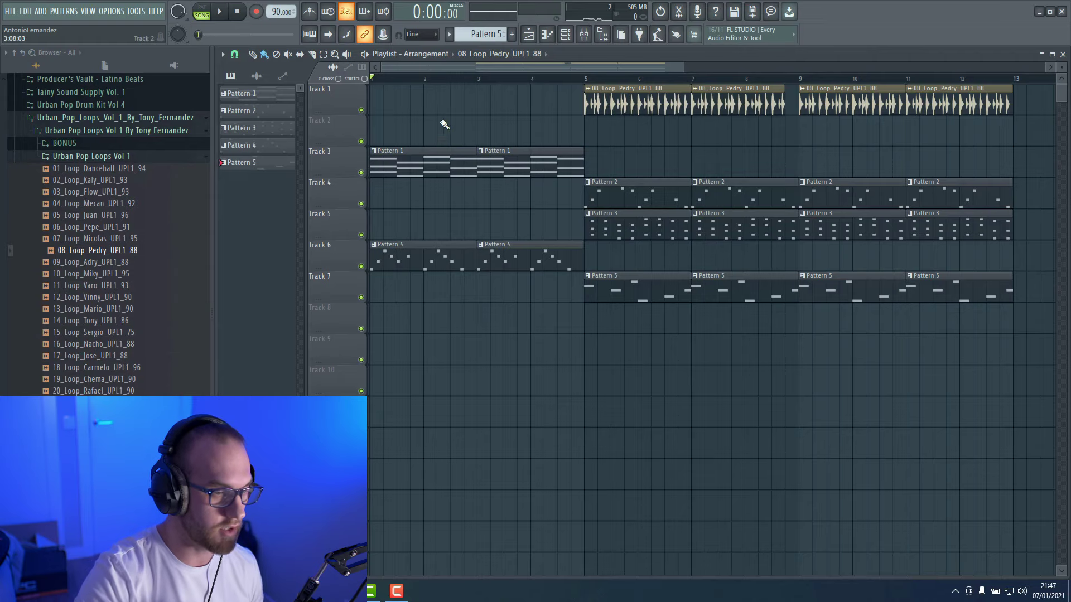
double_click(434, 158)
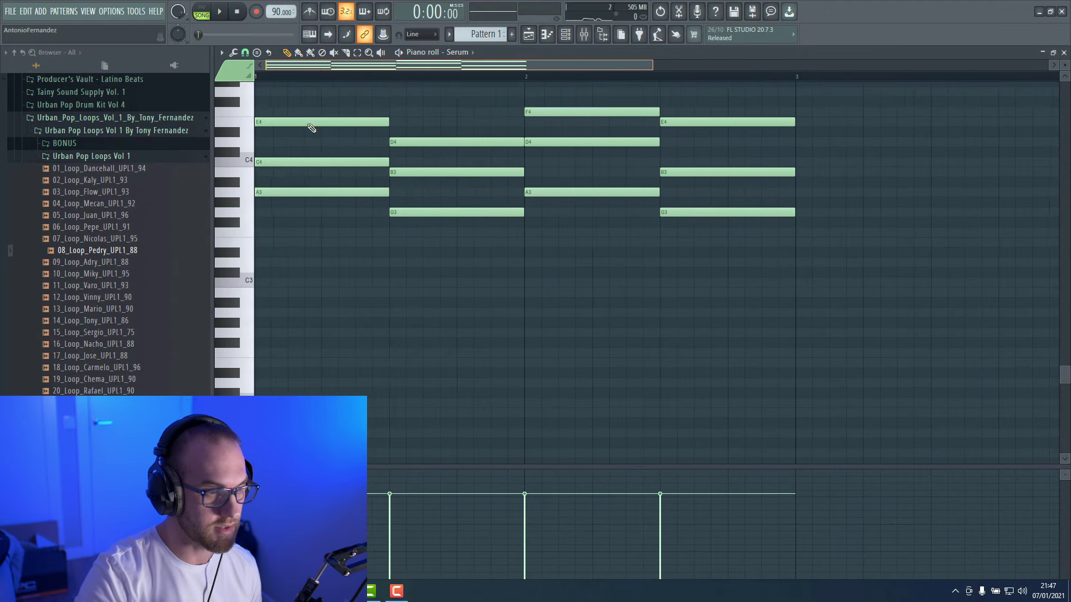
scroll(389, 289, "up", 4)
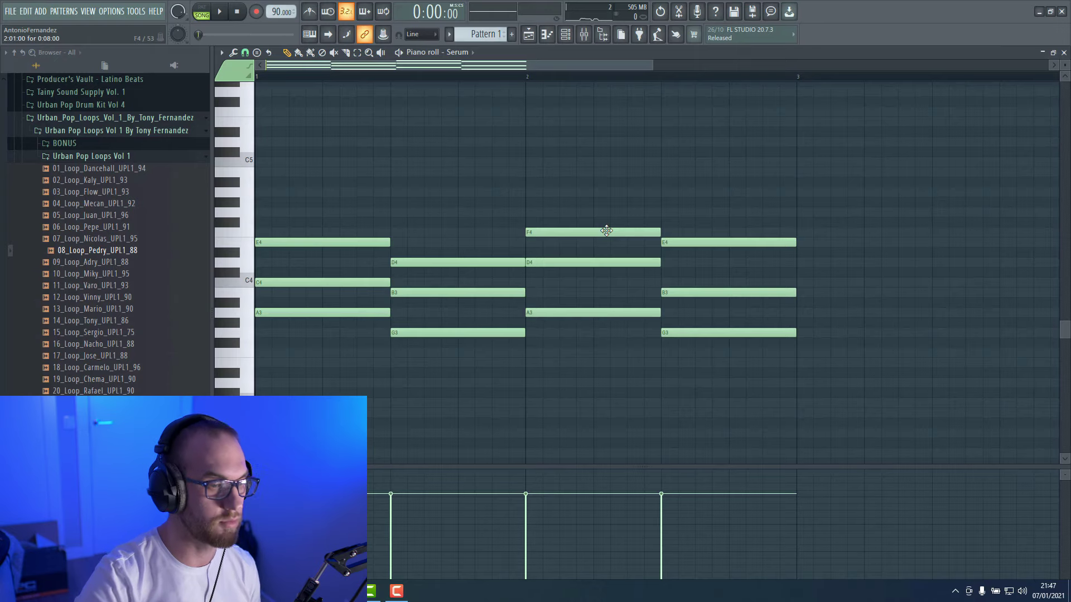
key("F5")
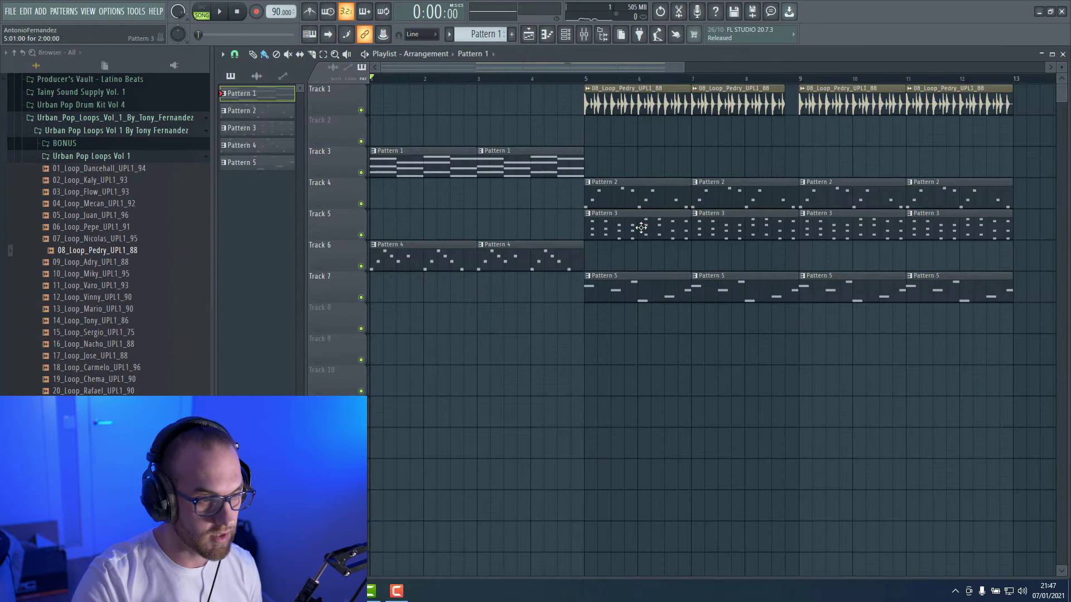
Open Pattern 3's Serum chord stabs in the piano roll and play them in pattern mode.
double_click(640, 226)
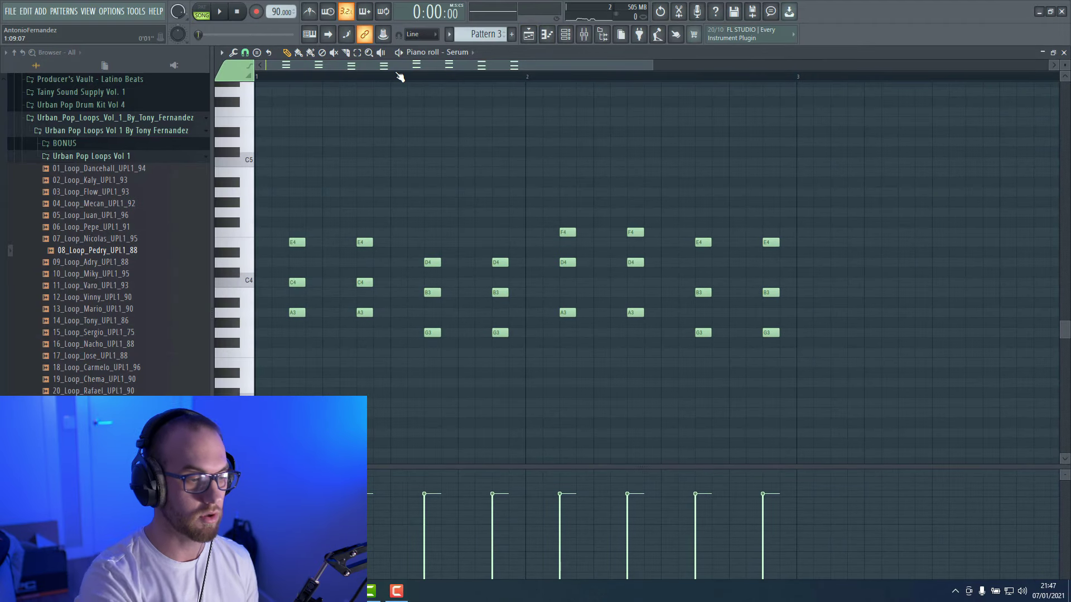
left_click(201, 8)
left_click(221, 12)
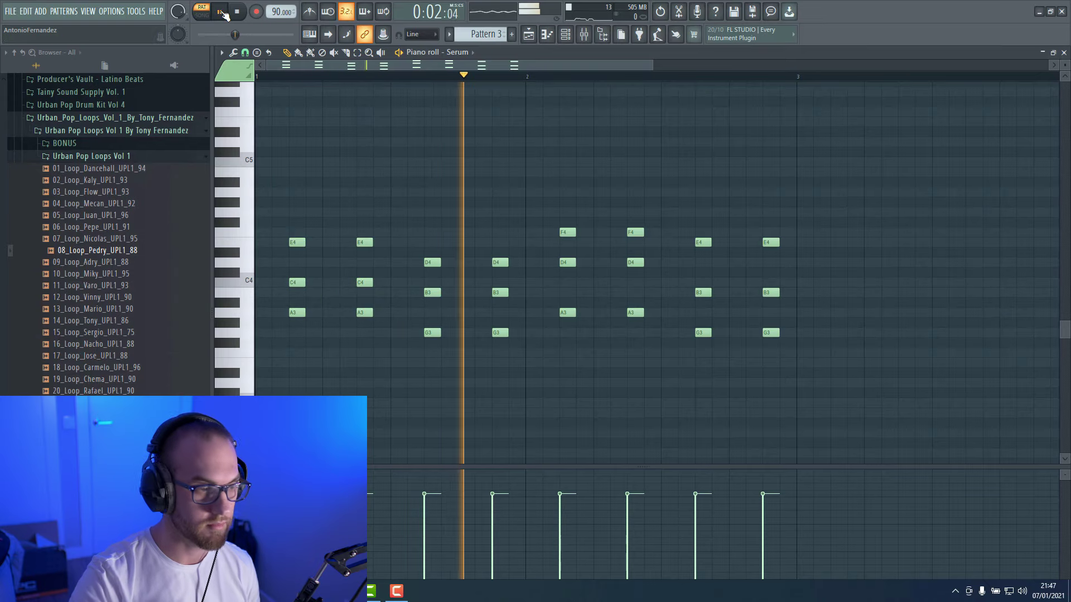
Open Pattern 2's Serum #2 melody from the Track 4 clip in the piano roll and play it in pattern mode.
left_click(242, 13)
left_click(530, 34)
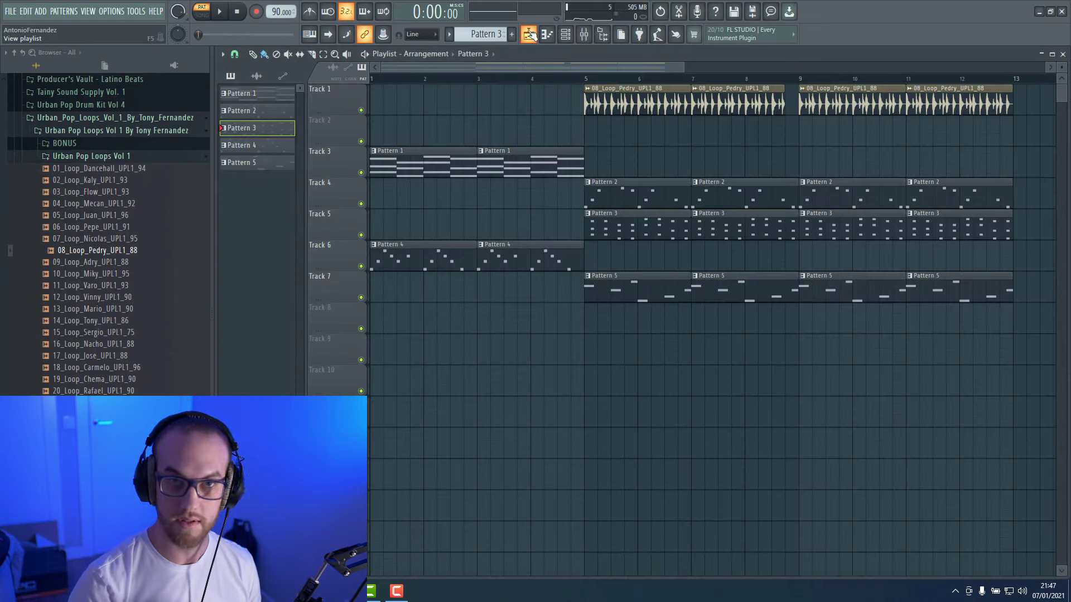
double_click(639, 191)
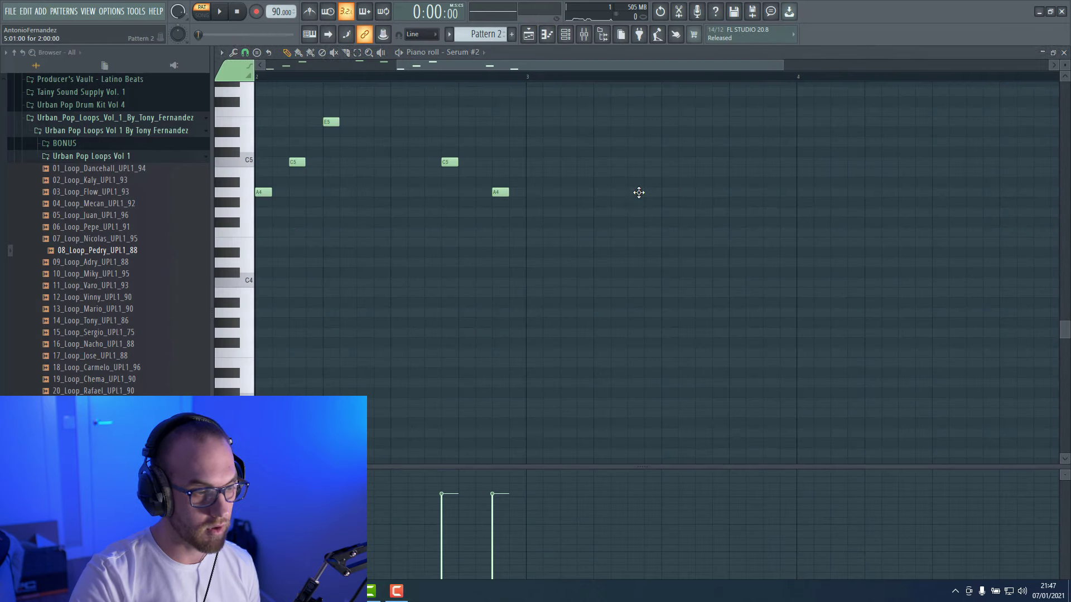
key("space")
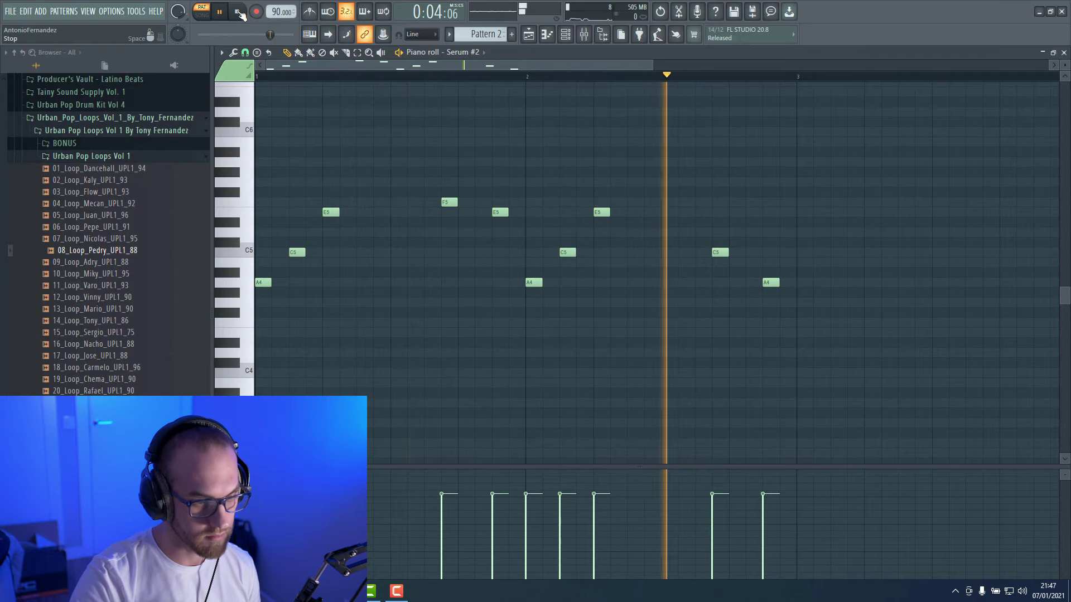
left_click(237, 12)
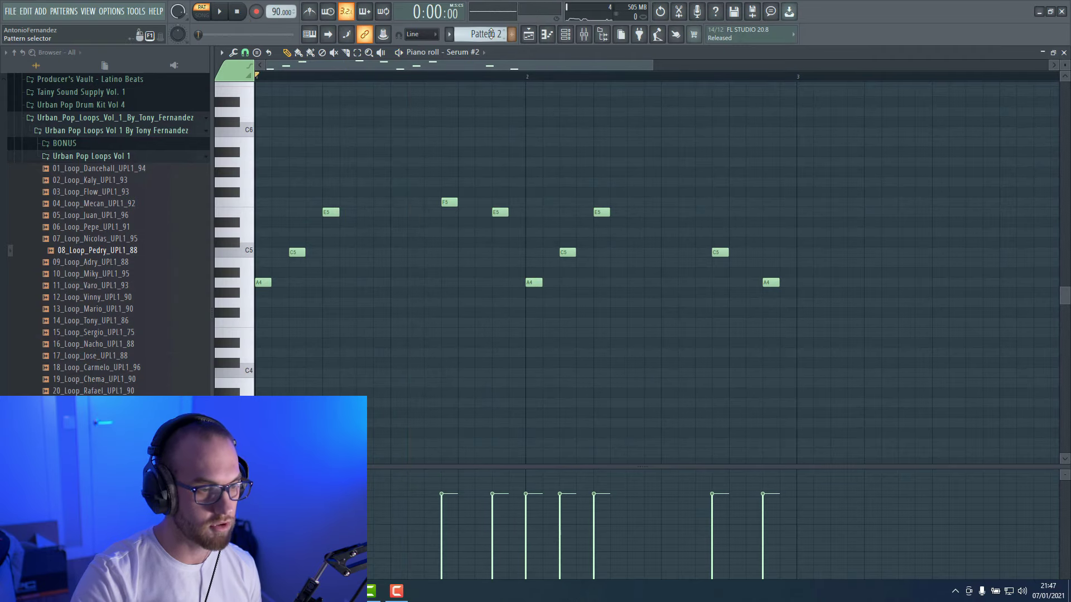
Switch the piano roll to Pattern 4's Serum #2 melody and play it through in pattern mode.
left_click(511, 34)
key("KP_Add")
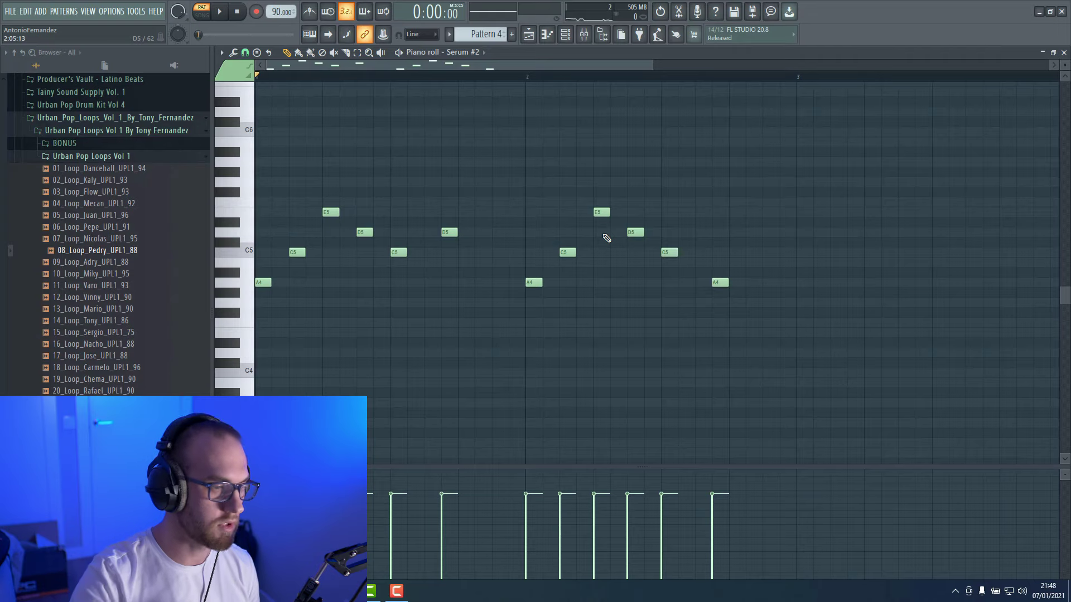
left_click(221, 12)
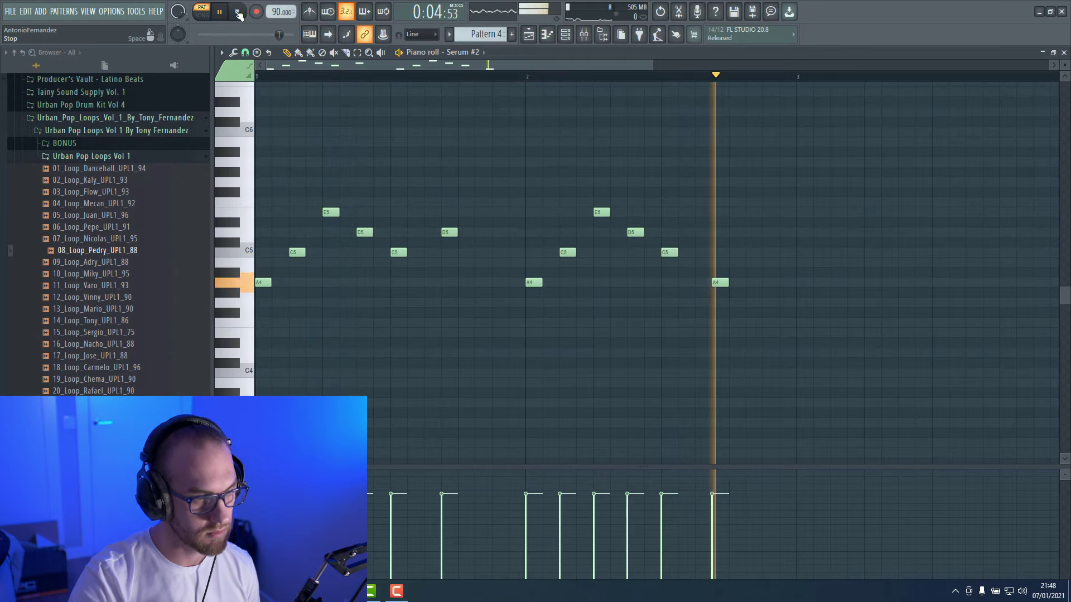
left_click(239, 12)
Place the 05 Bass Down E (1 Bar) sample from the Fx library on Track 8 of the playlist, in the last two beats before bar 5.
left_click(565, 34)
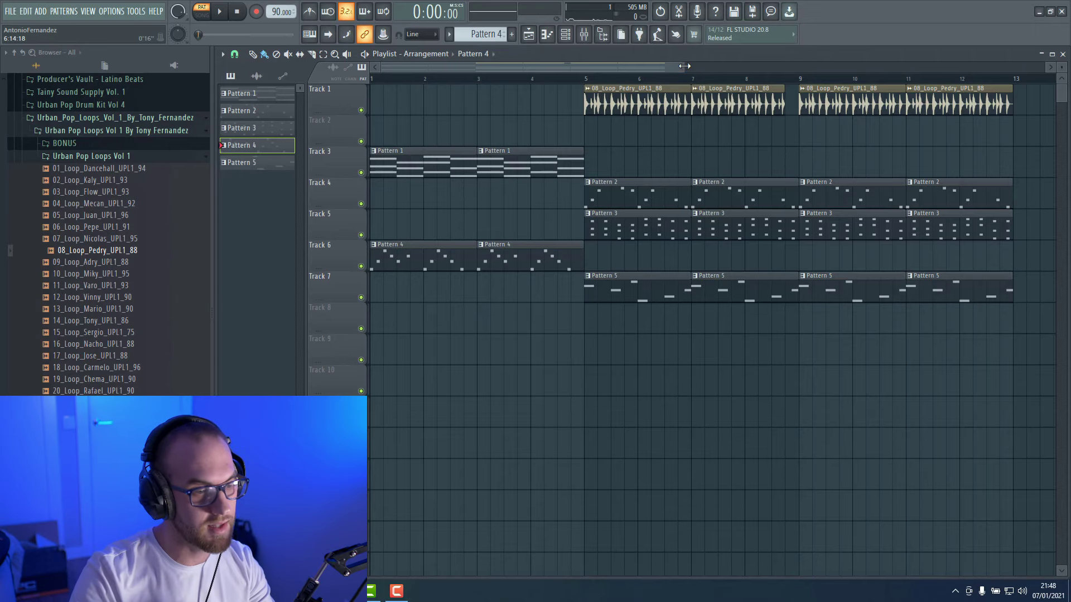
left_click_drag(683, 66, 709, 65)
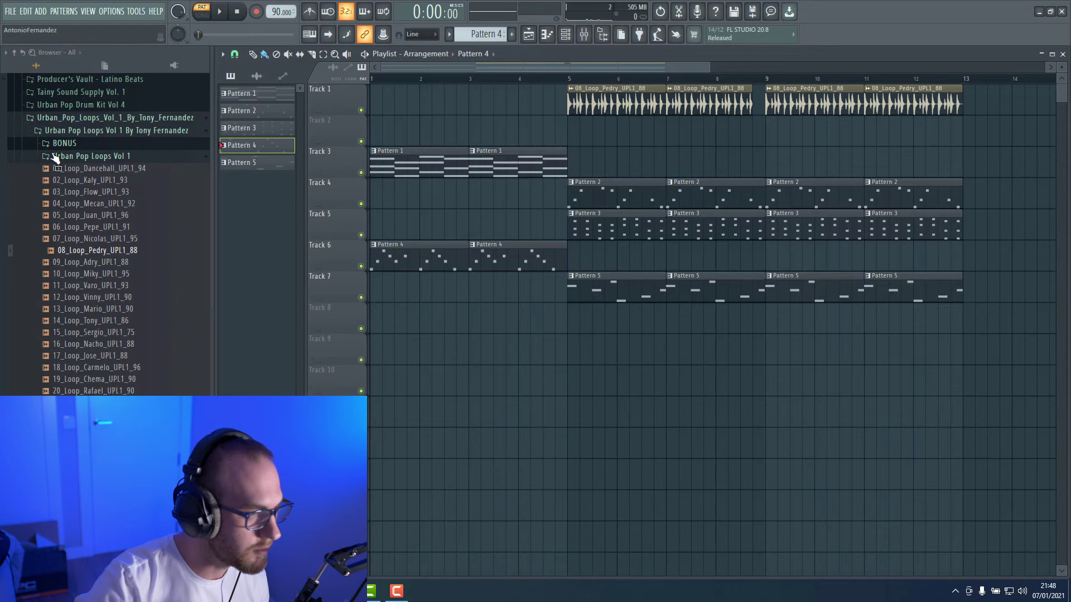
left_click(146, 118)
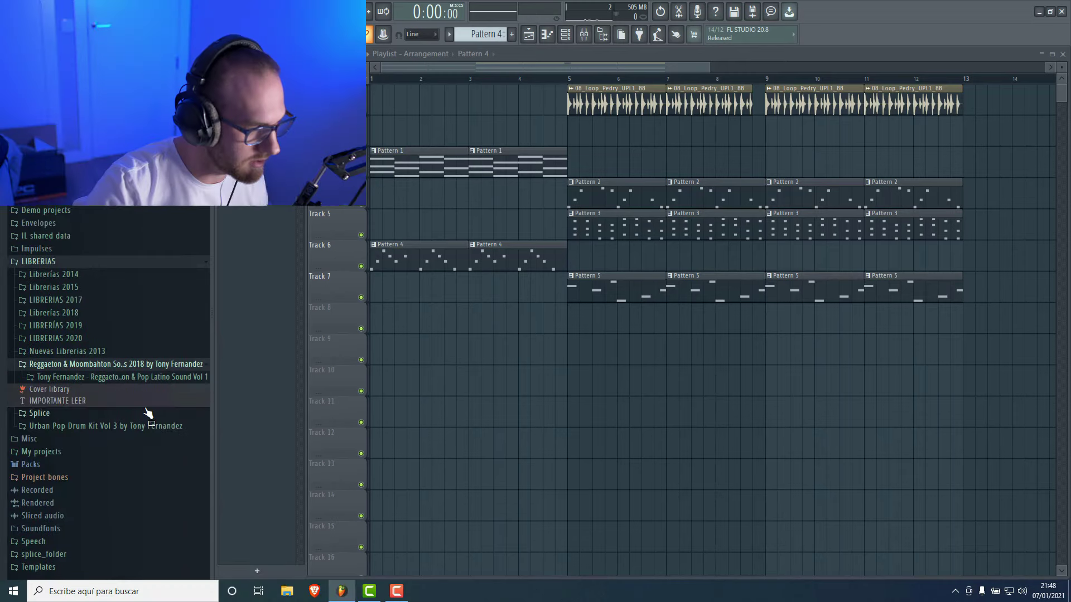
left_click(142, 378)
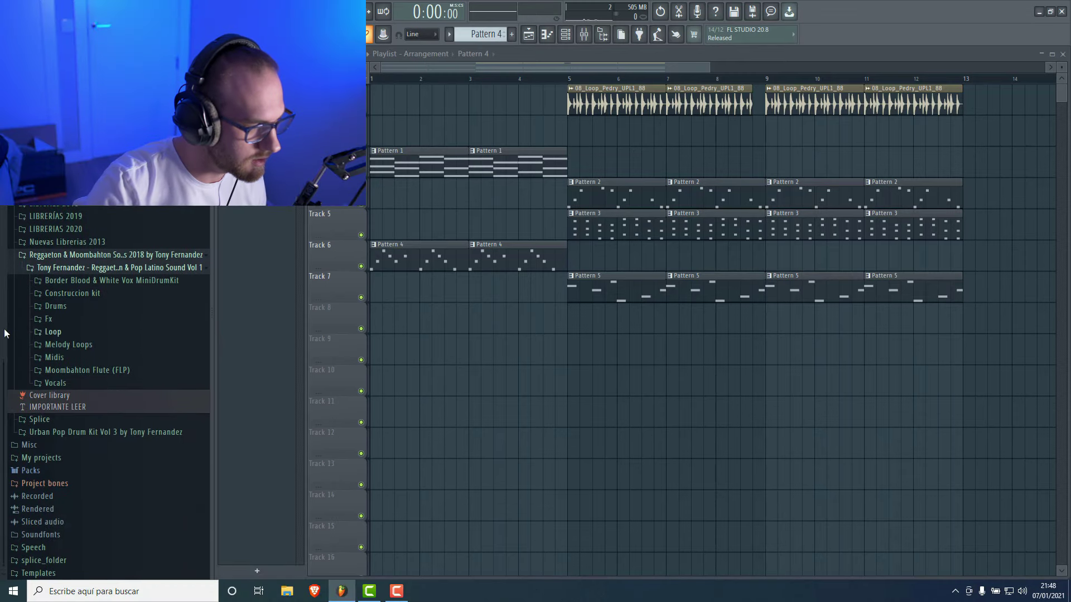
left_click(41, 318)
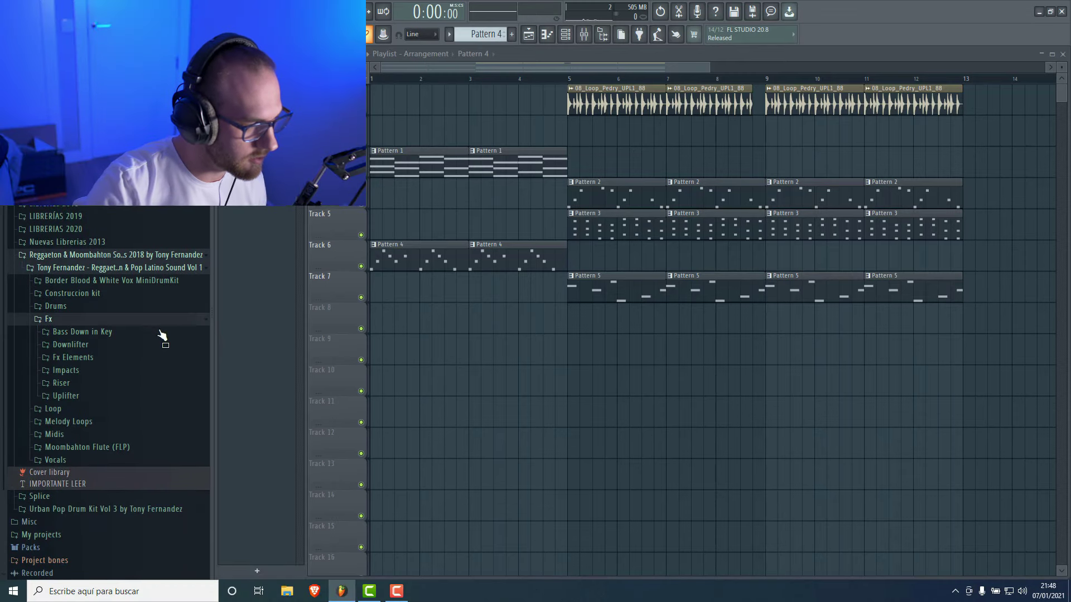
left_click(100, 333)
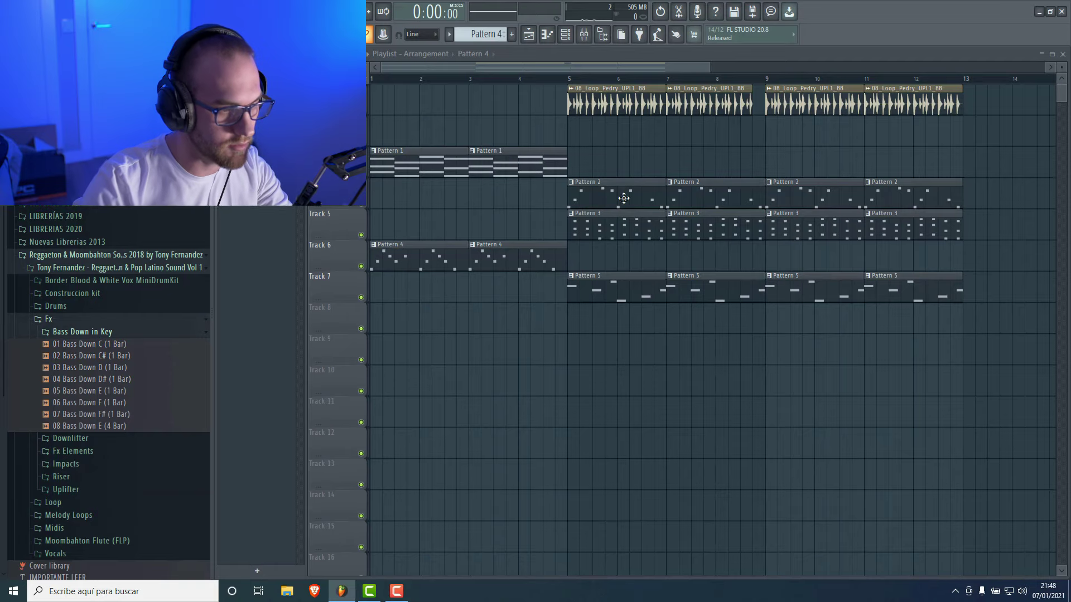
left_click(118, 392)
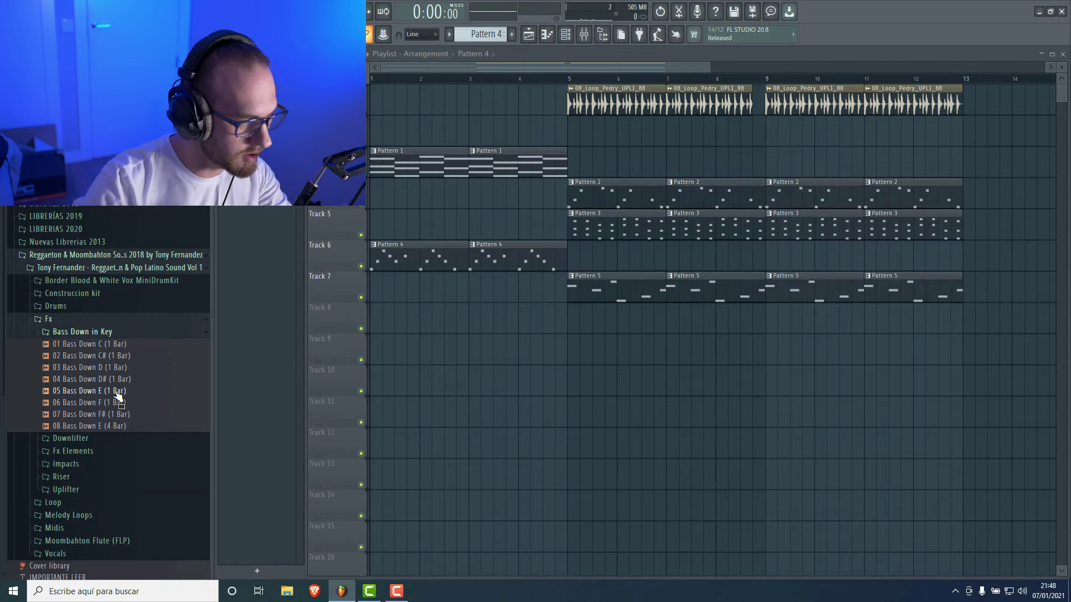
left_click_drag(118, 394, 567, 326)
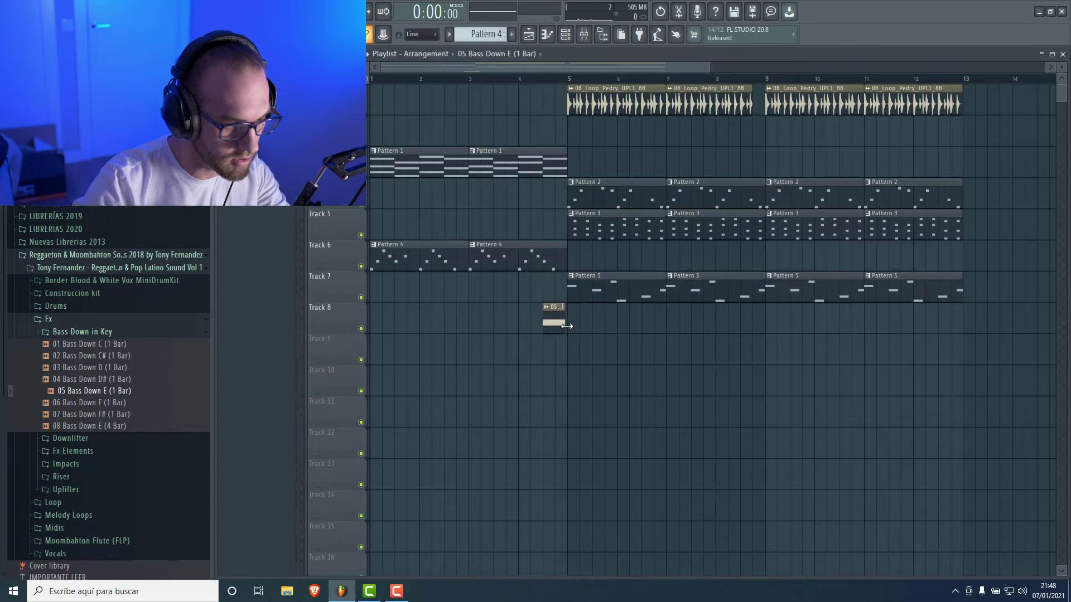
Trim the second Pattern 1 and Pattern 4 clips on Tracks 3 and 6 to end halfway through bar 4.
left_click_drag(566, 165, 542, 170)
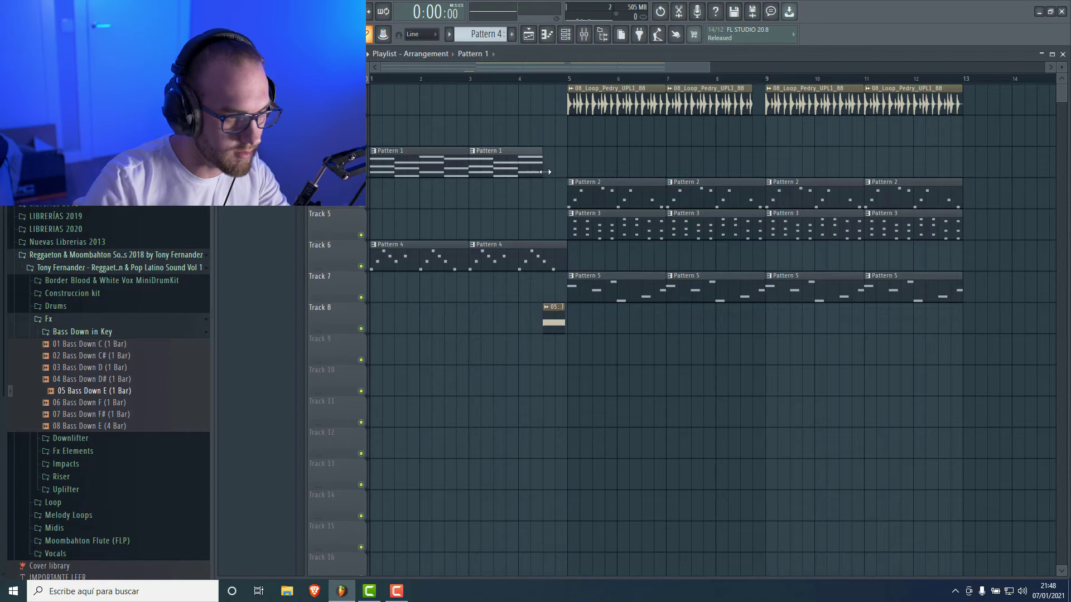
left_click_drag(710, 67, 608, 69)
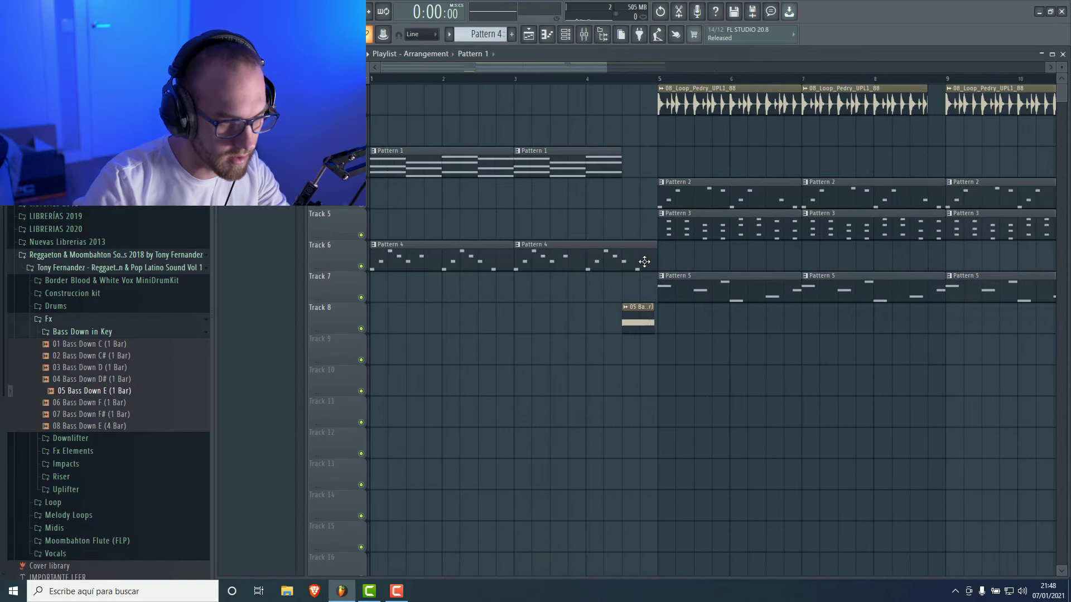
left_click_drag(654, 262, 628, 269)
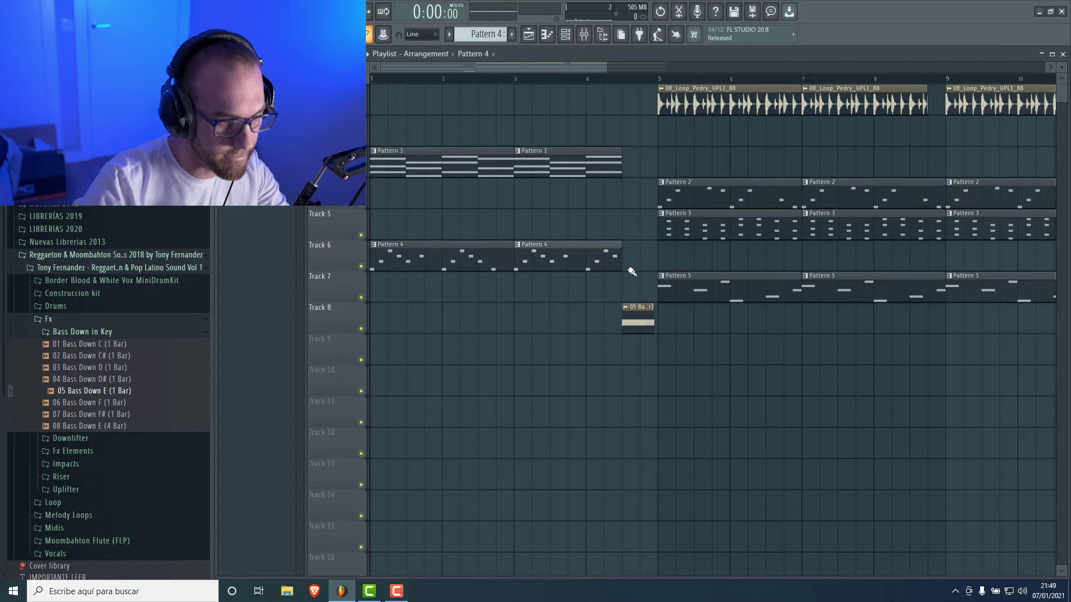
Extend the second Pattern 1 clip and the Track 8 bass-down clip to bar 5, and lengthen the second Pattern 4 clip slightly.
left_click(232, 202)
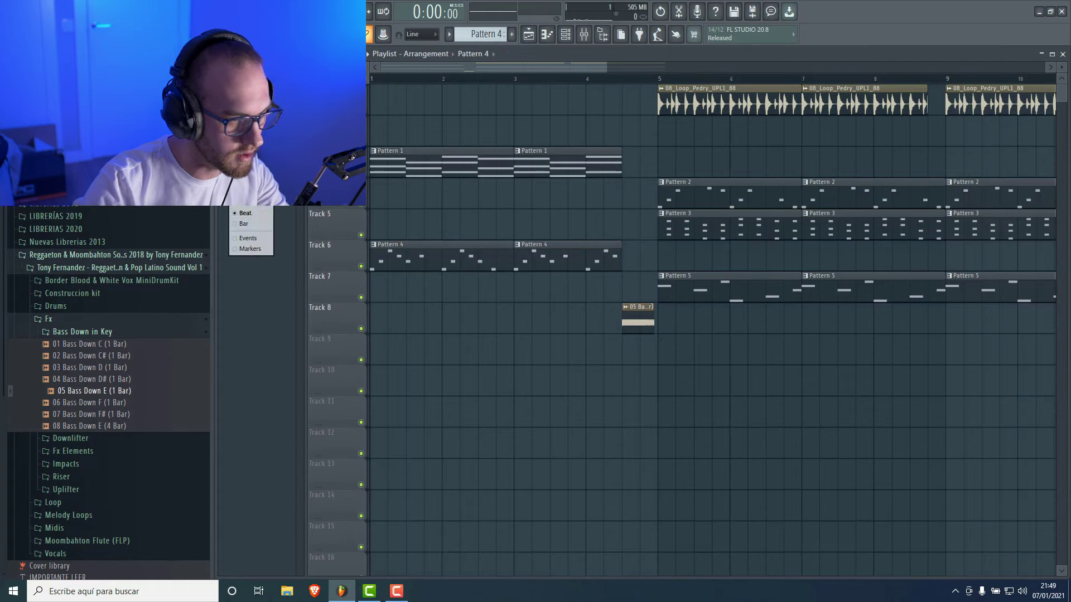
left_click_drag(621, 168, 654, 169)
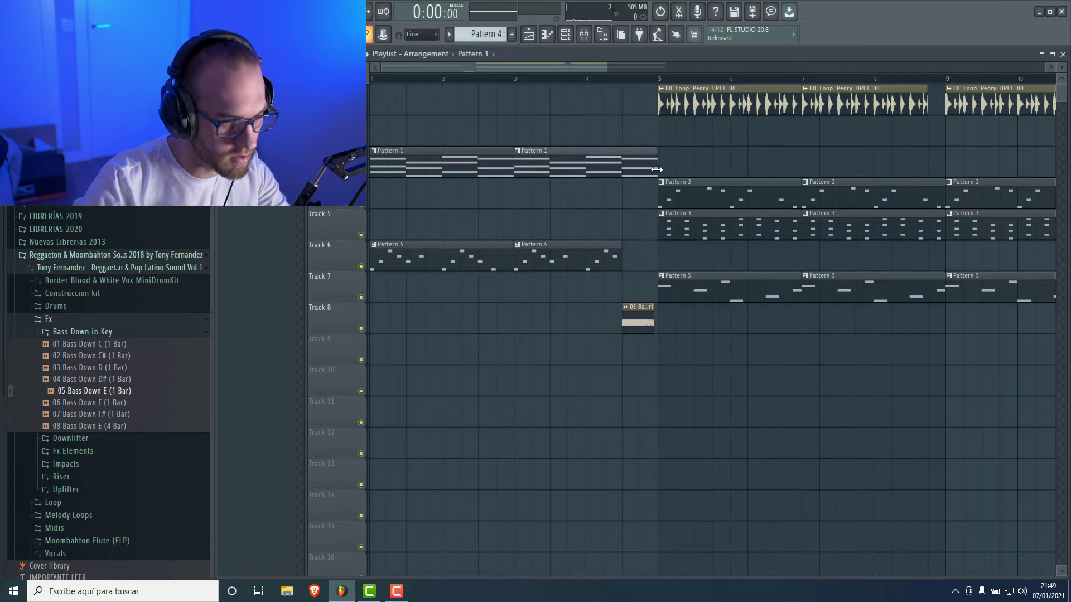
left_click(618, 253)
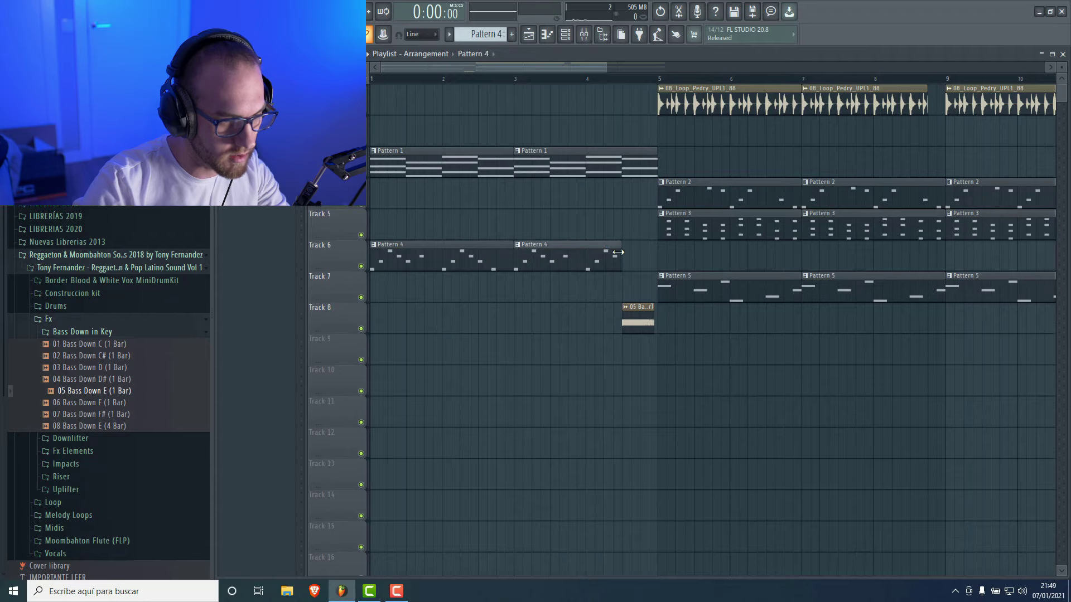
left_click(634, 317)
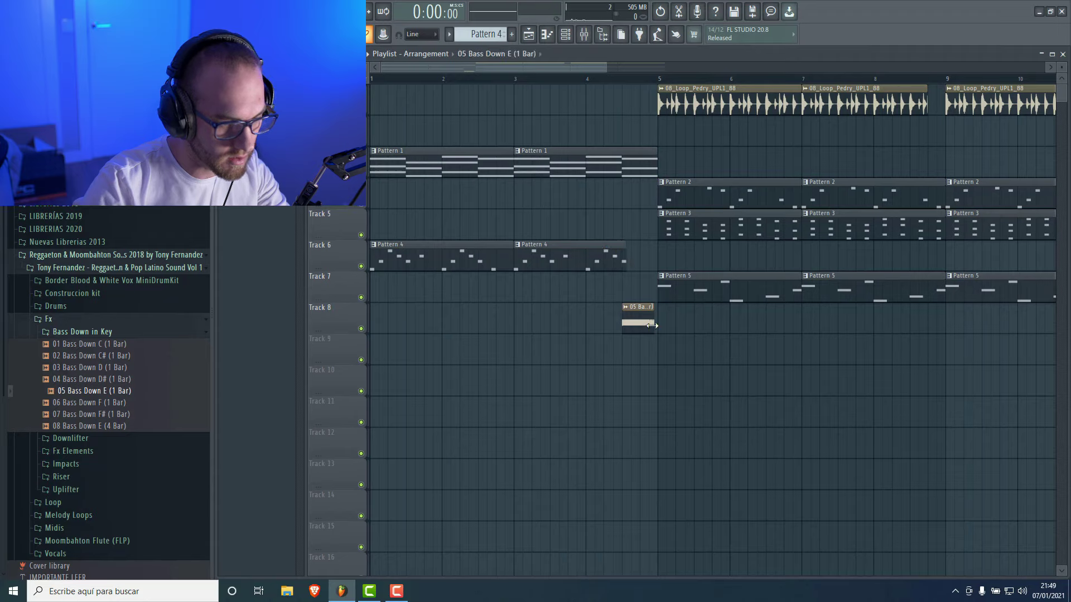
Place the TF - Downlifter 04 sample on Track 9 at bar 5 and lower its channel volume.
left_click(66, 333)
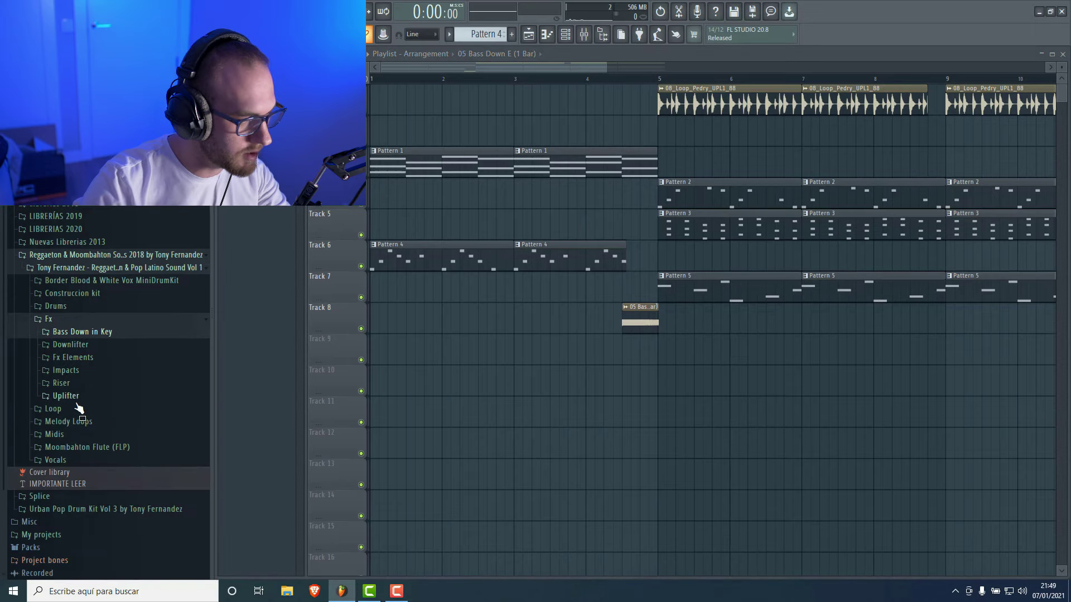
left_click(70, 345)
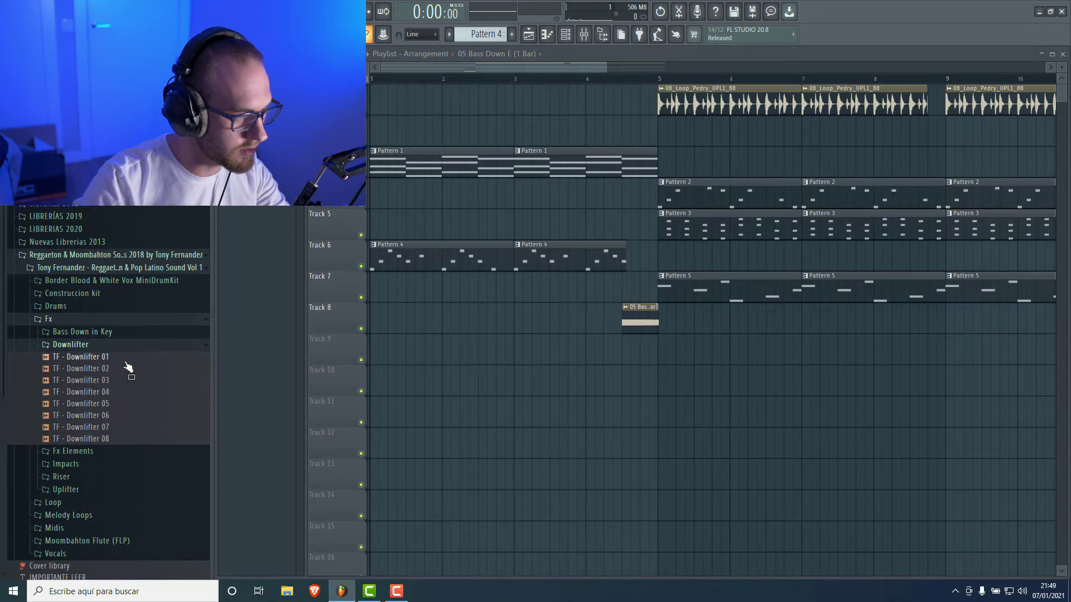
left_click(105, 395)
left_click_drag(100, 398, 674, 352)
double_click(673, 353)
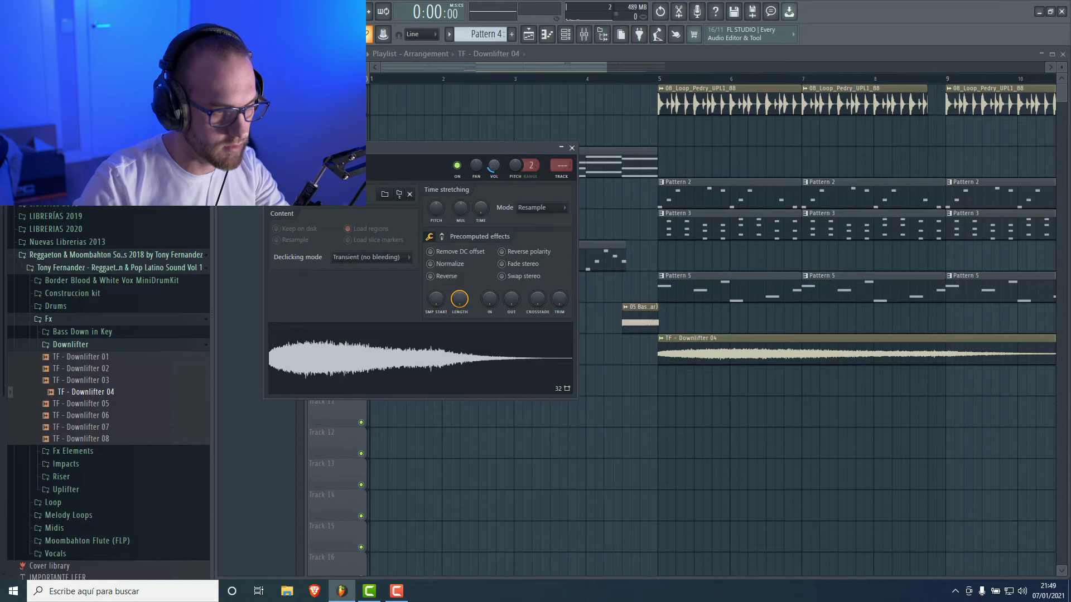
left_click(572, 149)
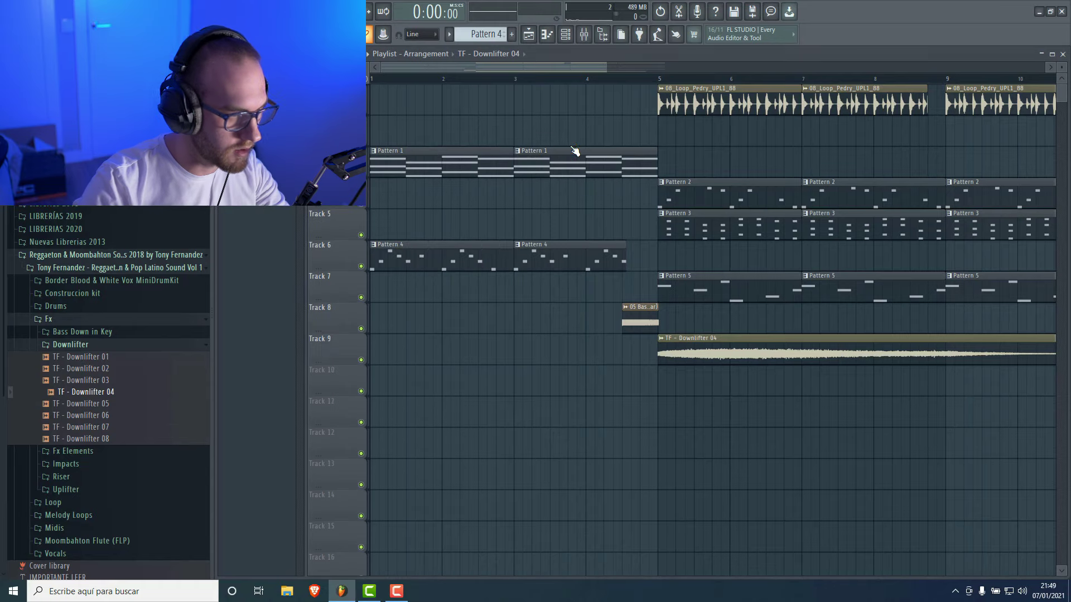
Place the TF - Crash 02 sample at bar 5 on Track 10 with reduced channel volume, and another copy at bar 1 on Track 12.
left_click(62, 346)
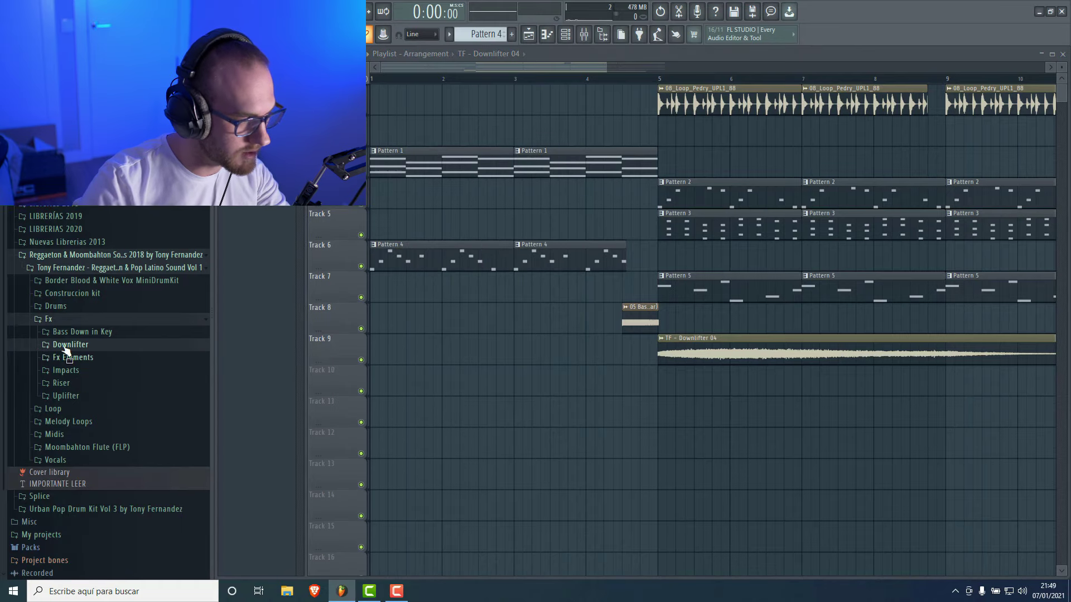
left_click(56, 320)
left_click(63, 308)
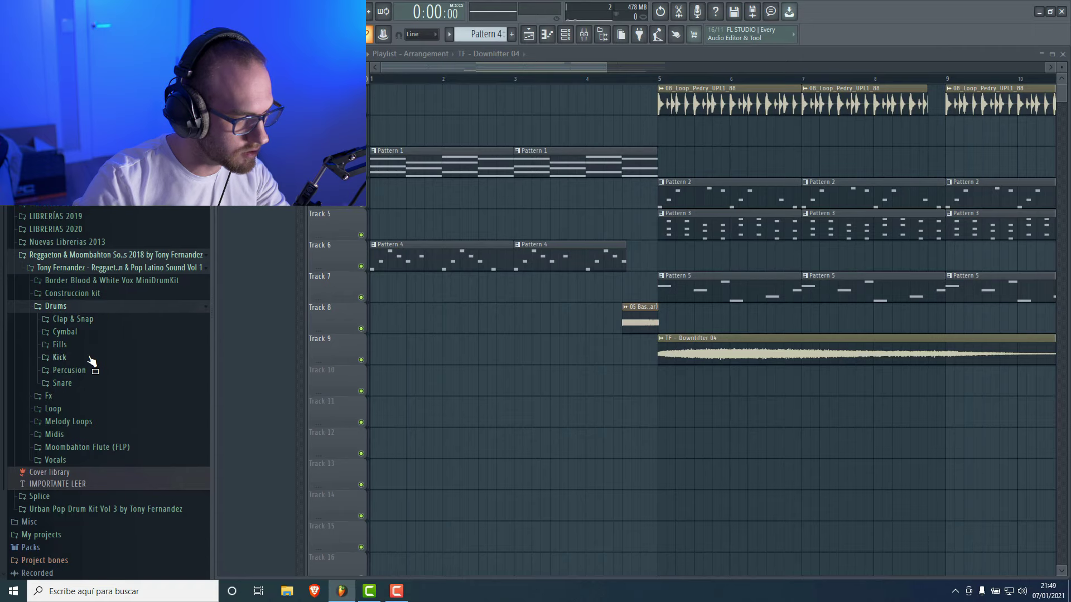
left_click(66, 333)
left_click(70, 345)
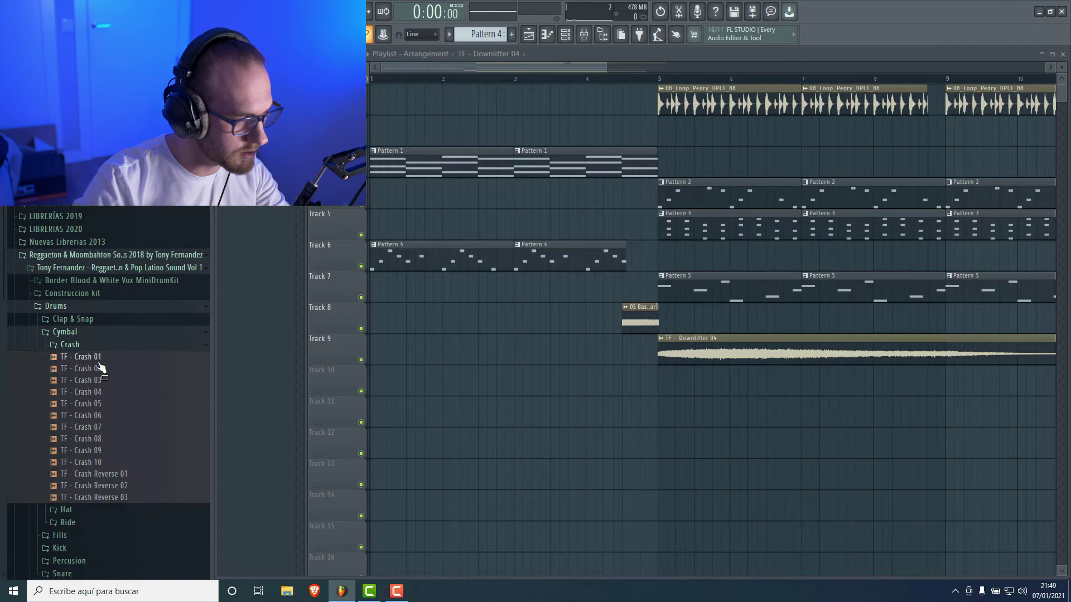
left_click_drag(99, 371, 658, 380)
double_click(686, 385)
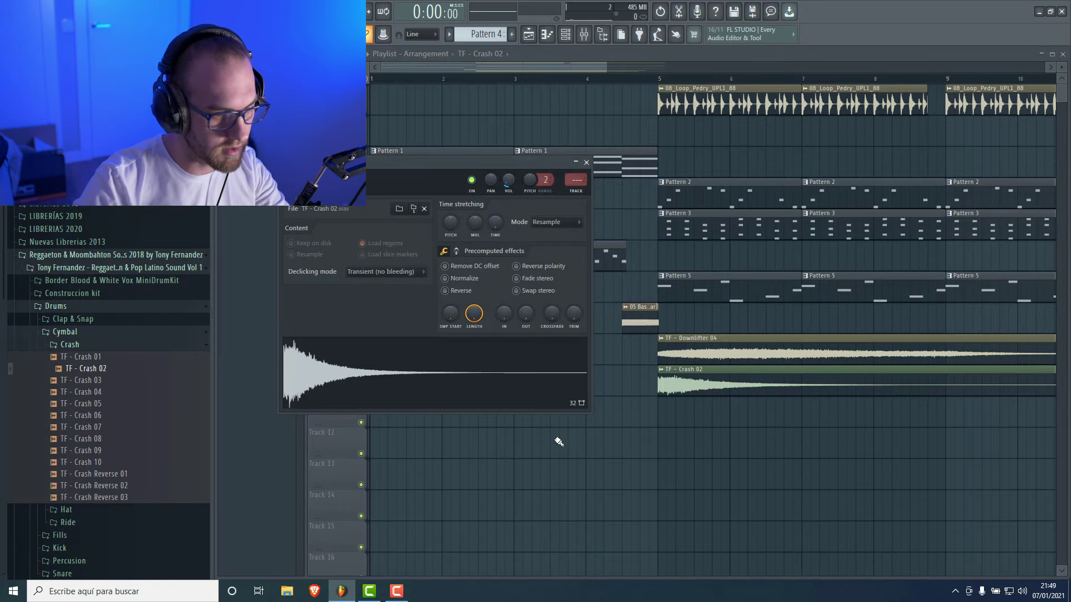
left_click_drag(558, 441, 399, 432)
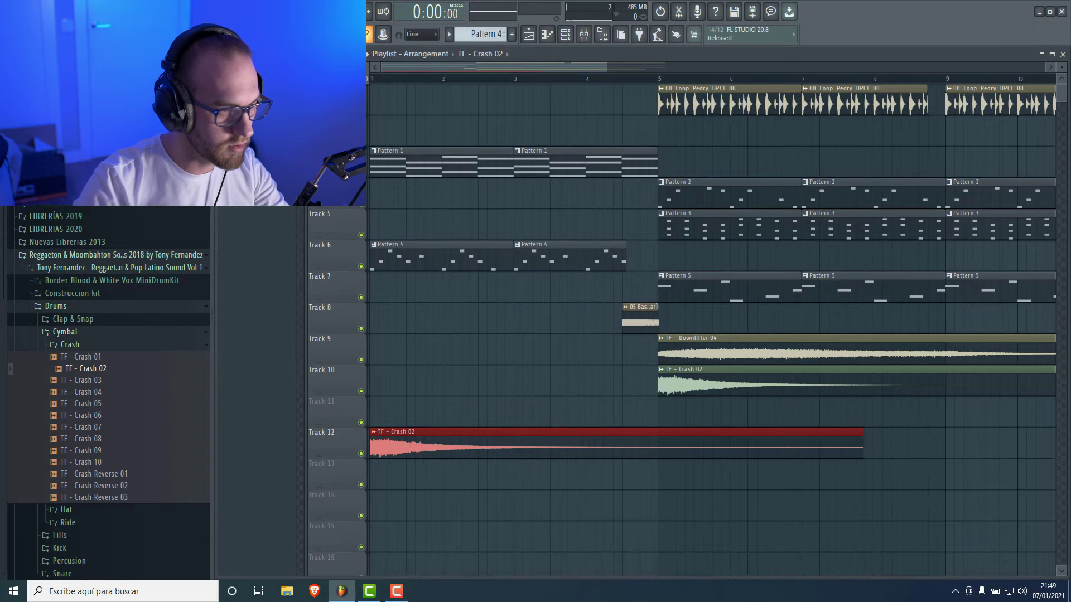
Play the arrangement in song mode while adjusting the channel volumes of TF - Crash 02 and TF - Downlifter 04.
key("space")
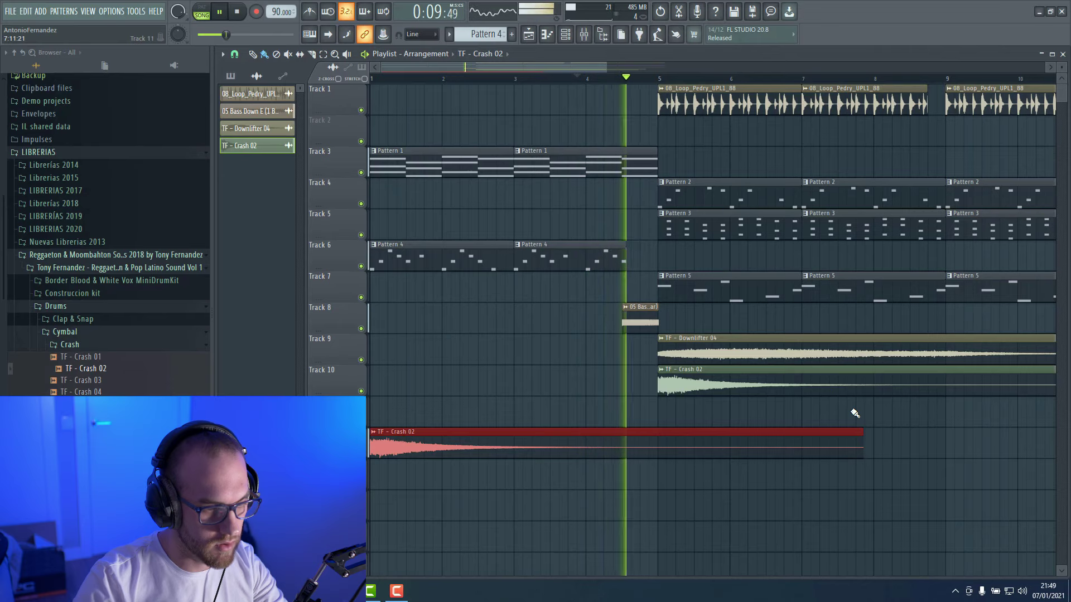
key("space")
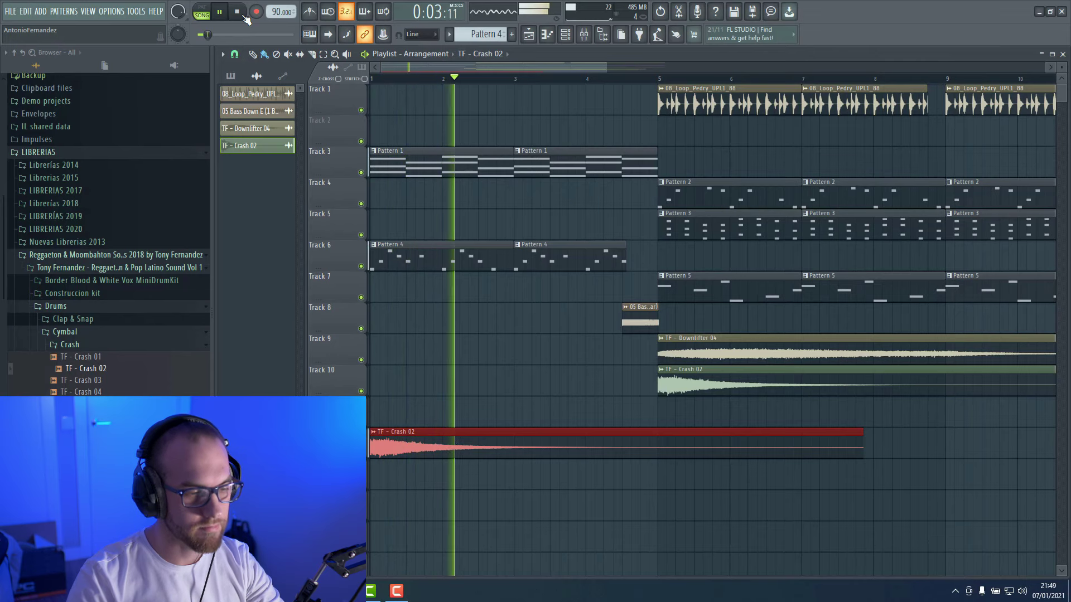
double_click(543, 446)
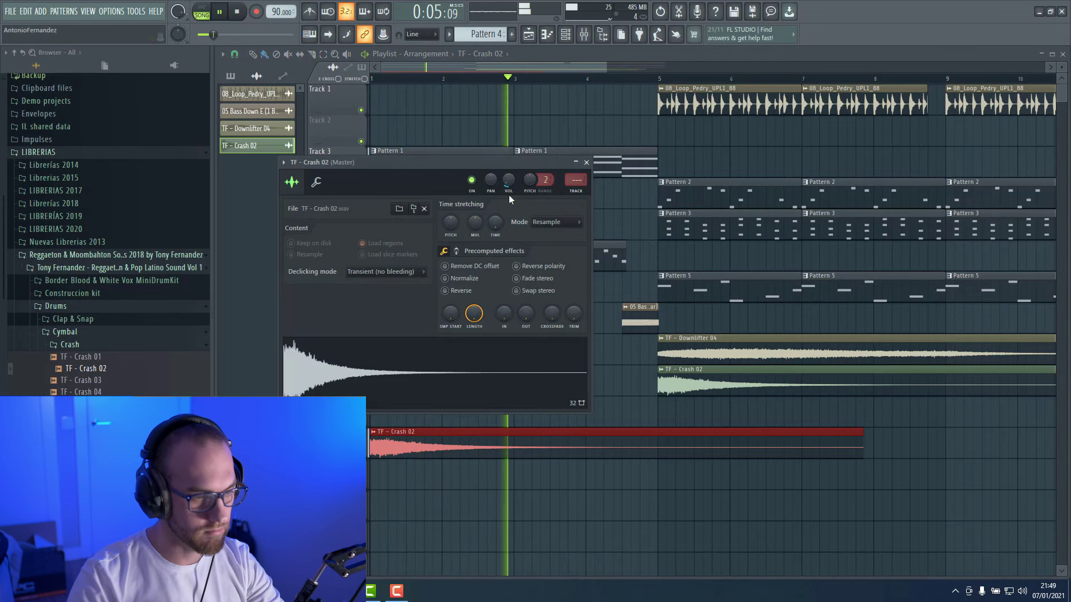
double_click(732, 354)
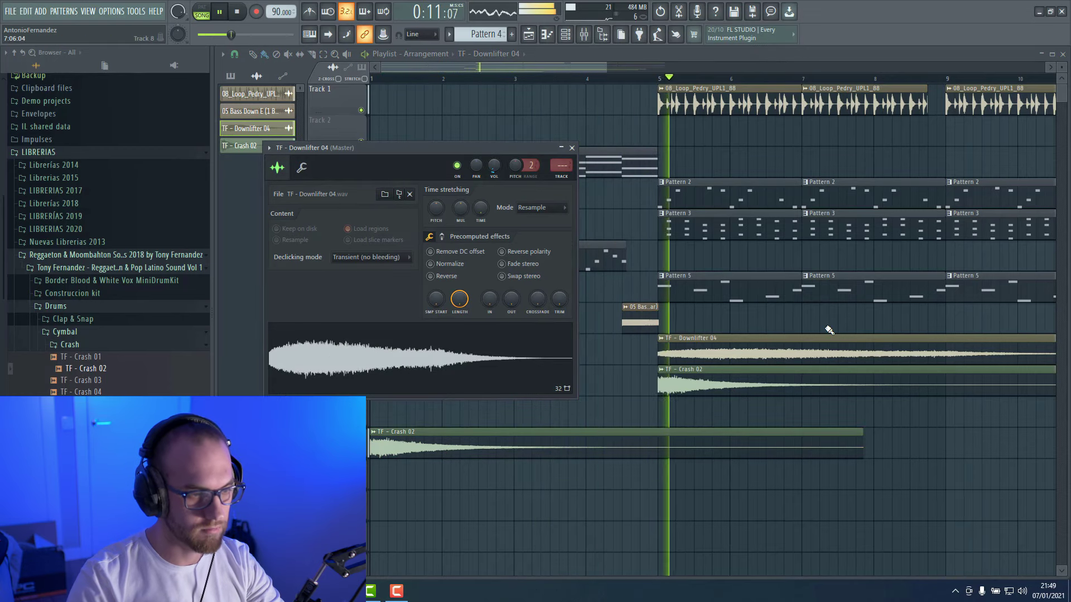
key("Escape")
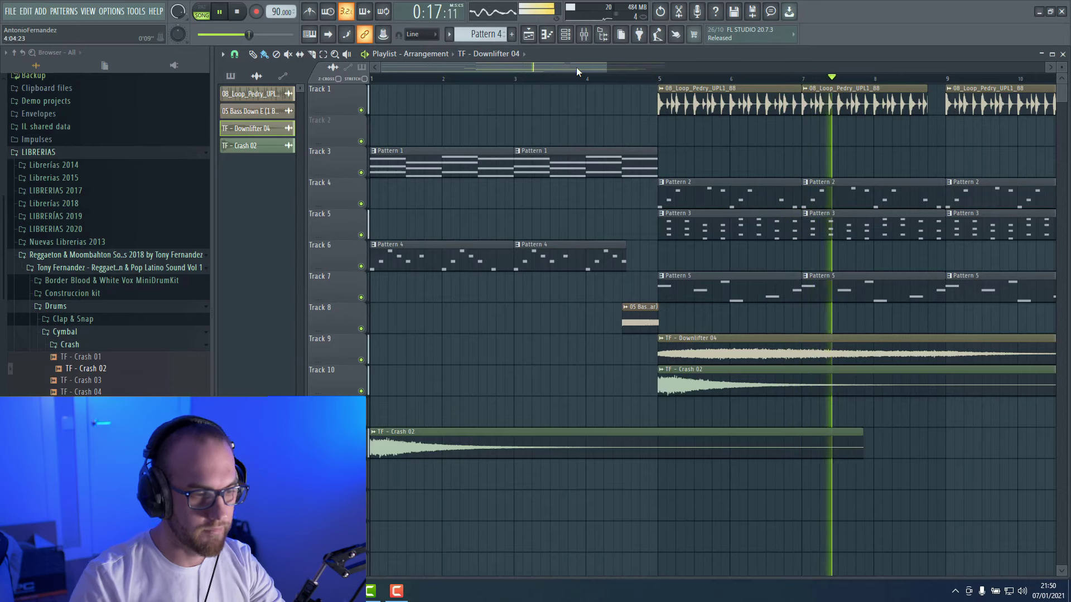
key("space")
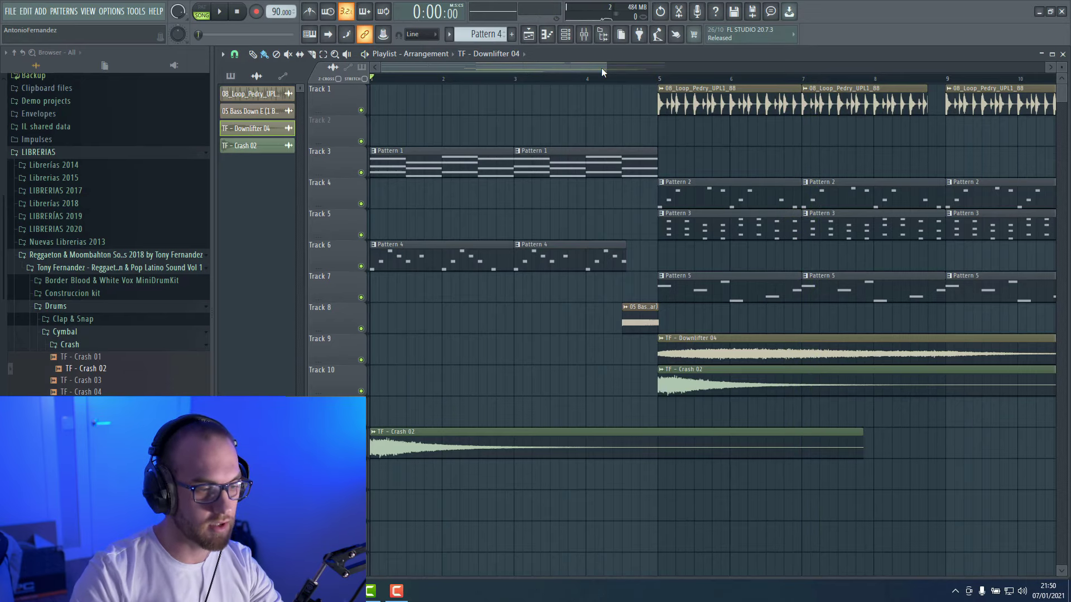
left_click_drag(607, 69, 648, 66)
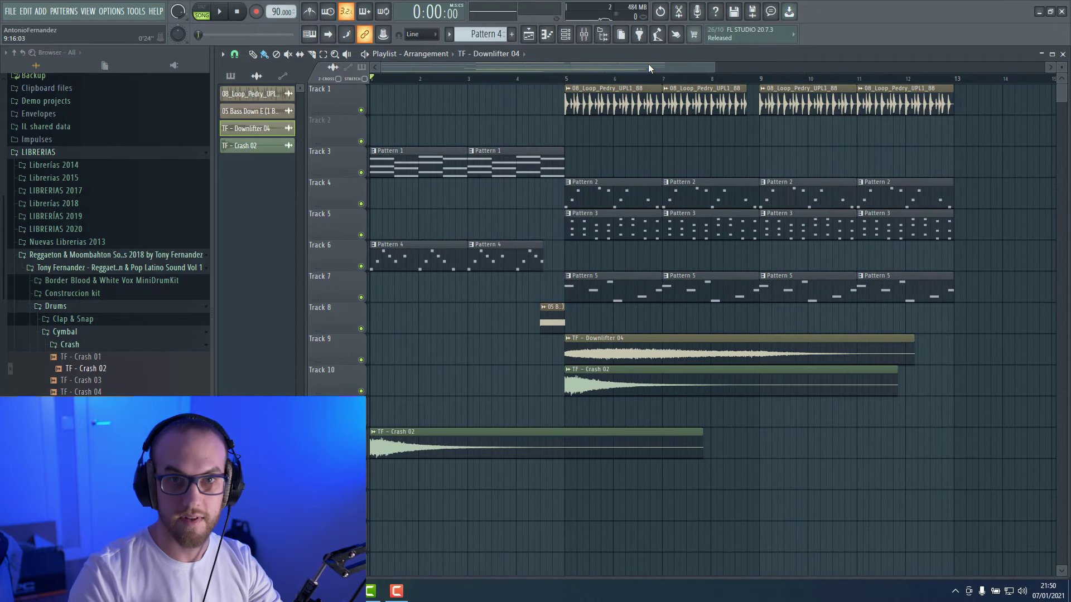